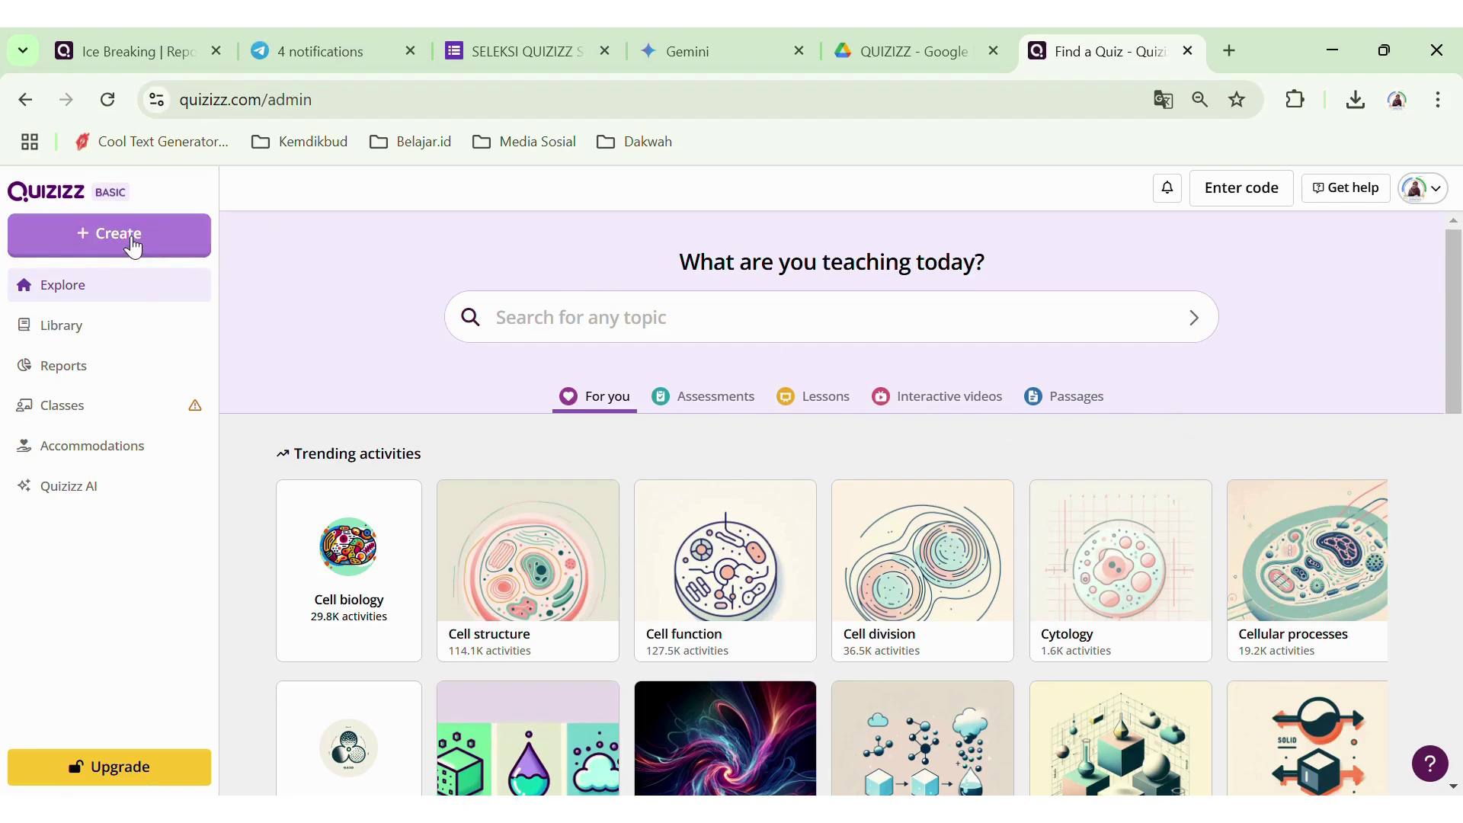
# - Start a new assessment to be generated with AI from a text prompt
pyautogui.click(133, 241)
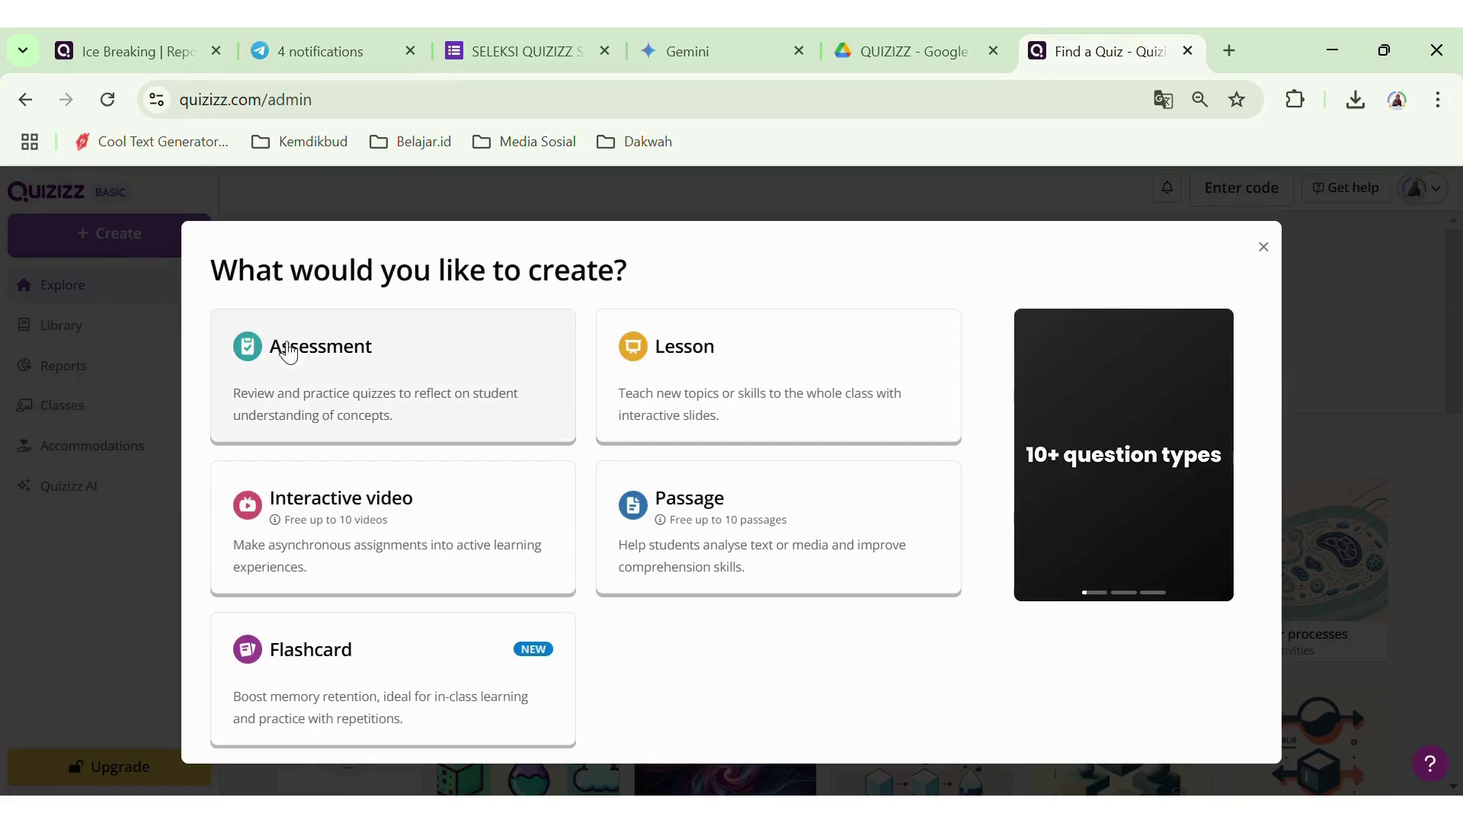
pyautogui.click(397, 381)
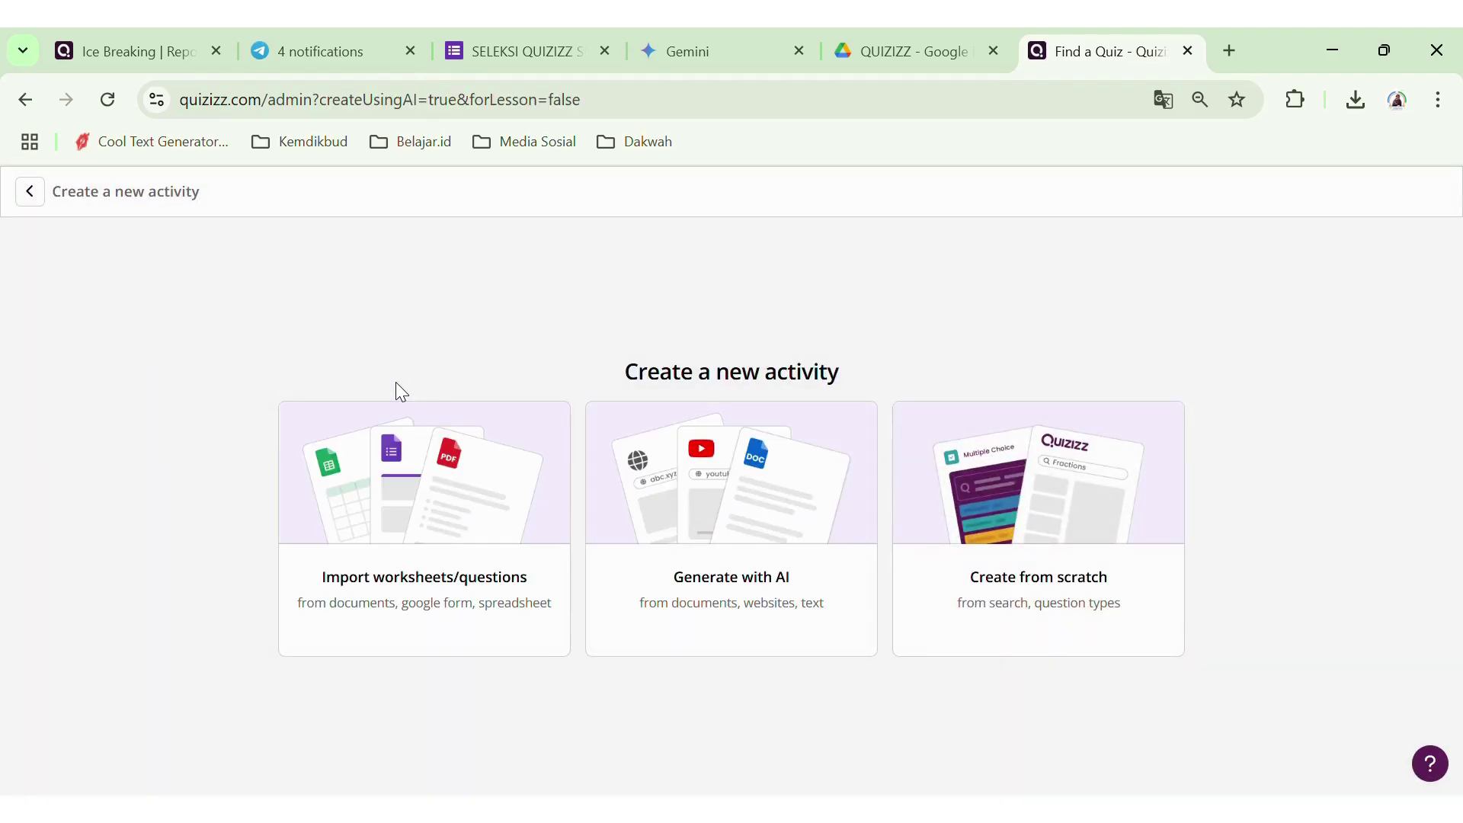
pyautogui.click(735, 576)
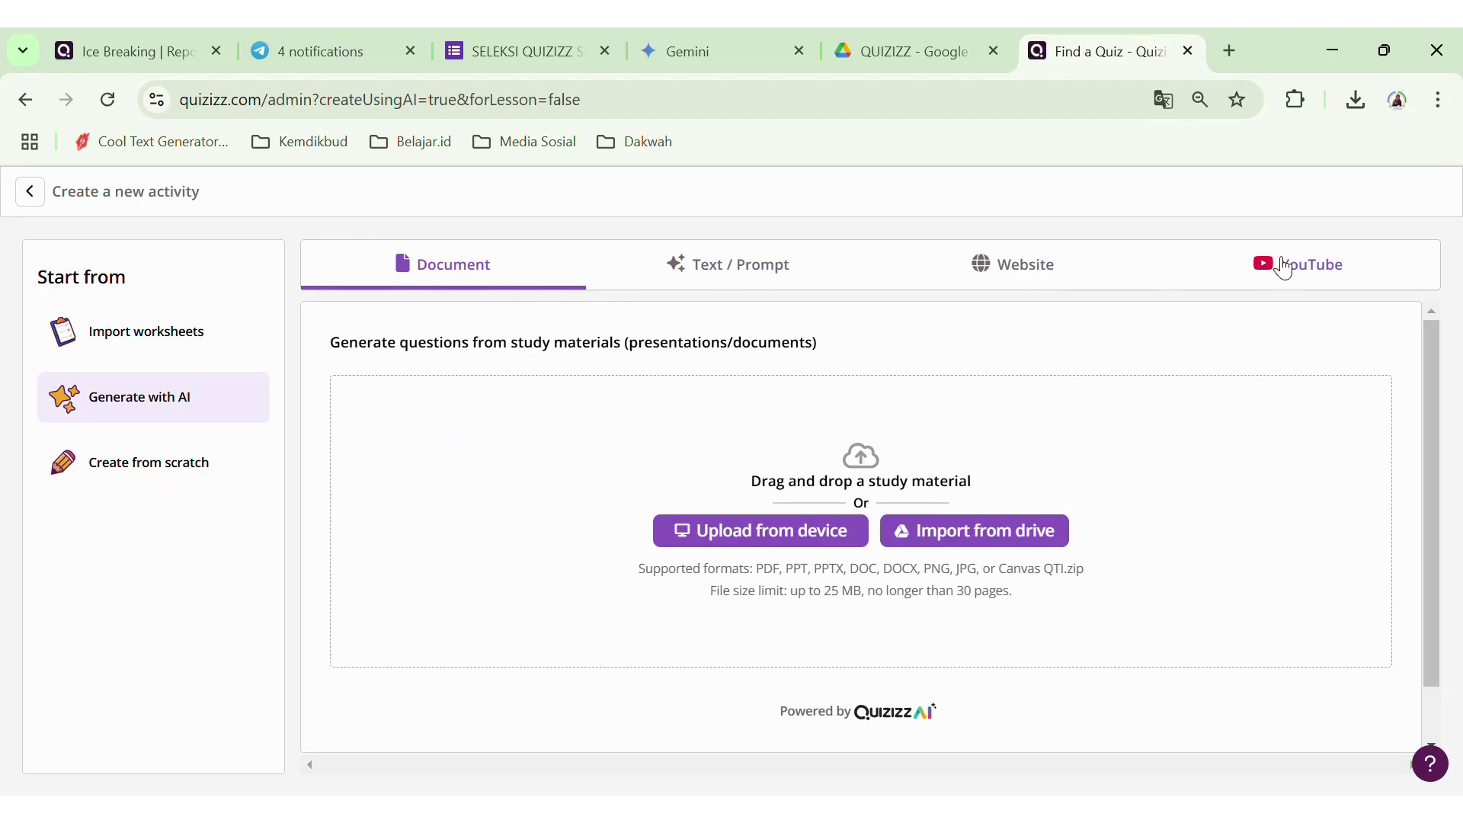
pyautogui.click(744, 276)
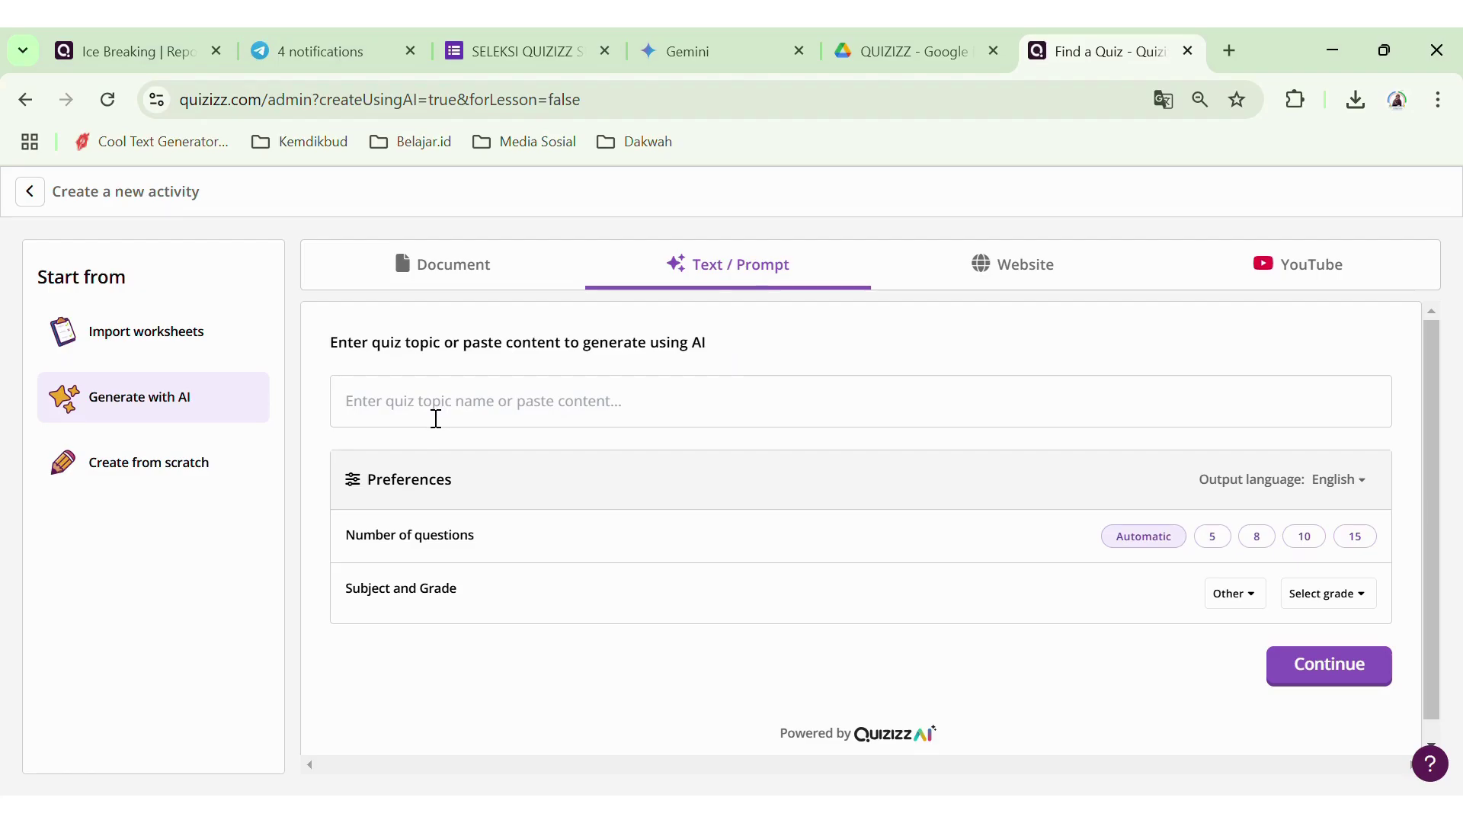
# - Enter "Sistem Pencernaan Pada Manusia" as the quiz topic for the AI generation
pyautogui.click(437, 418)
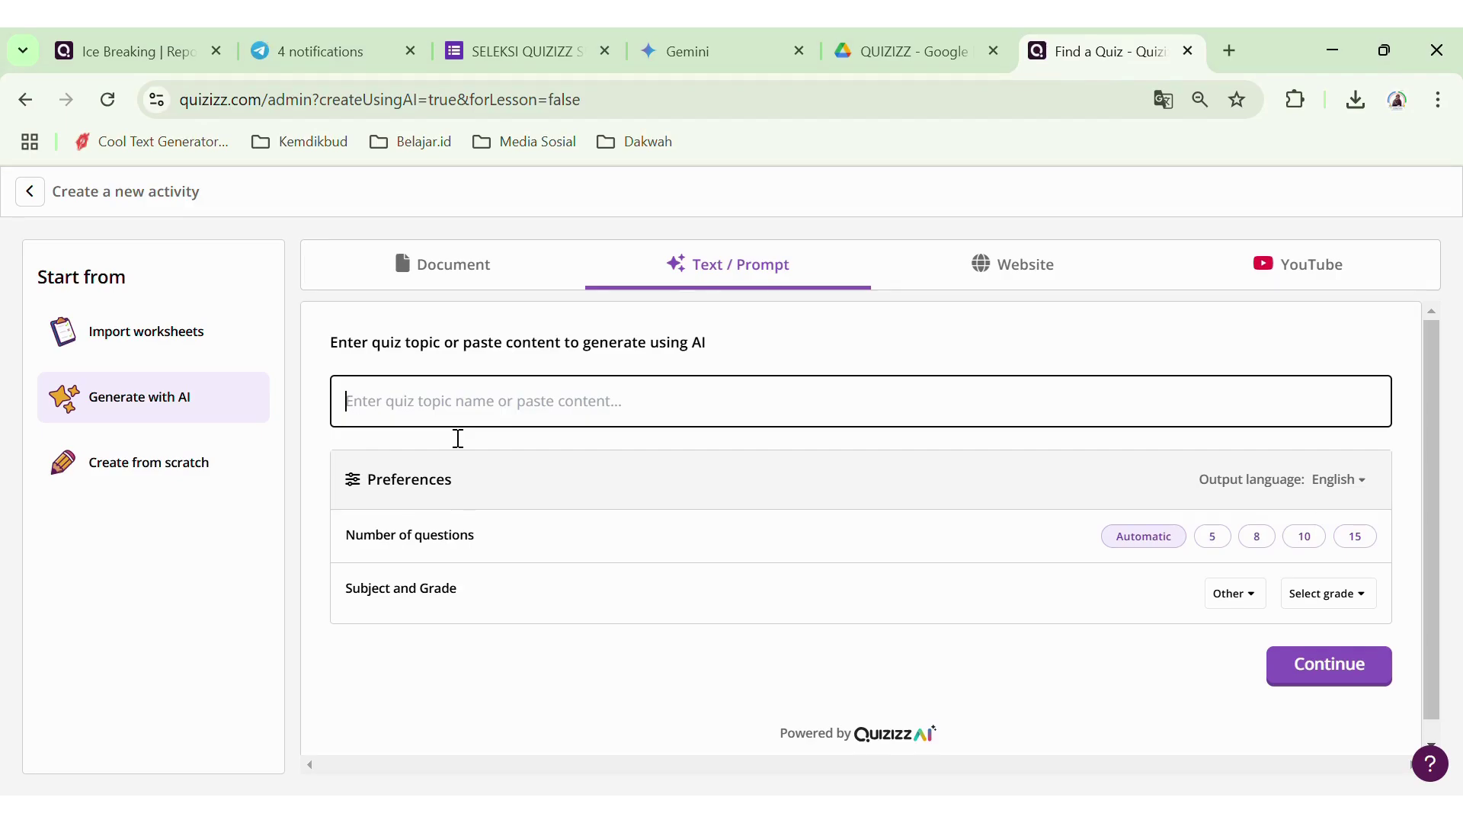
pyautogui.write('S')
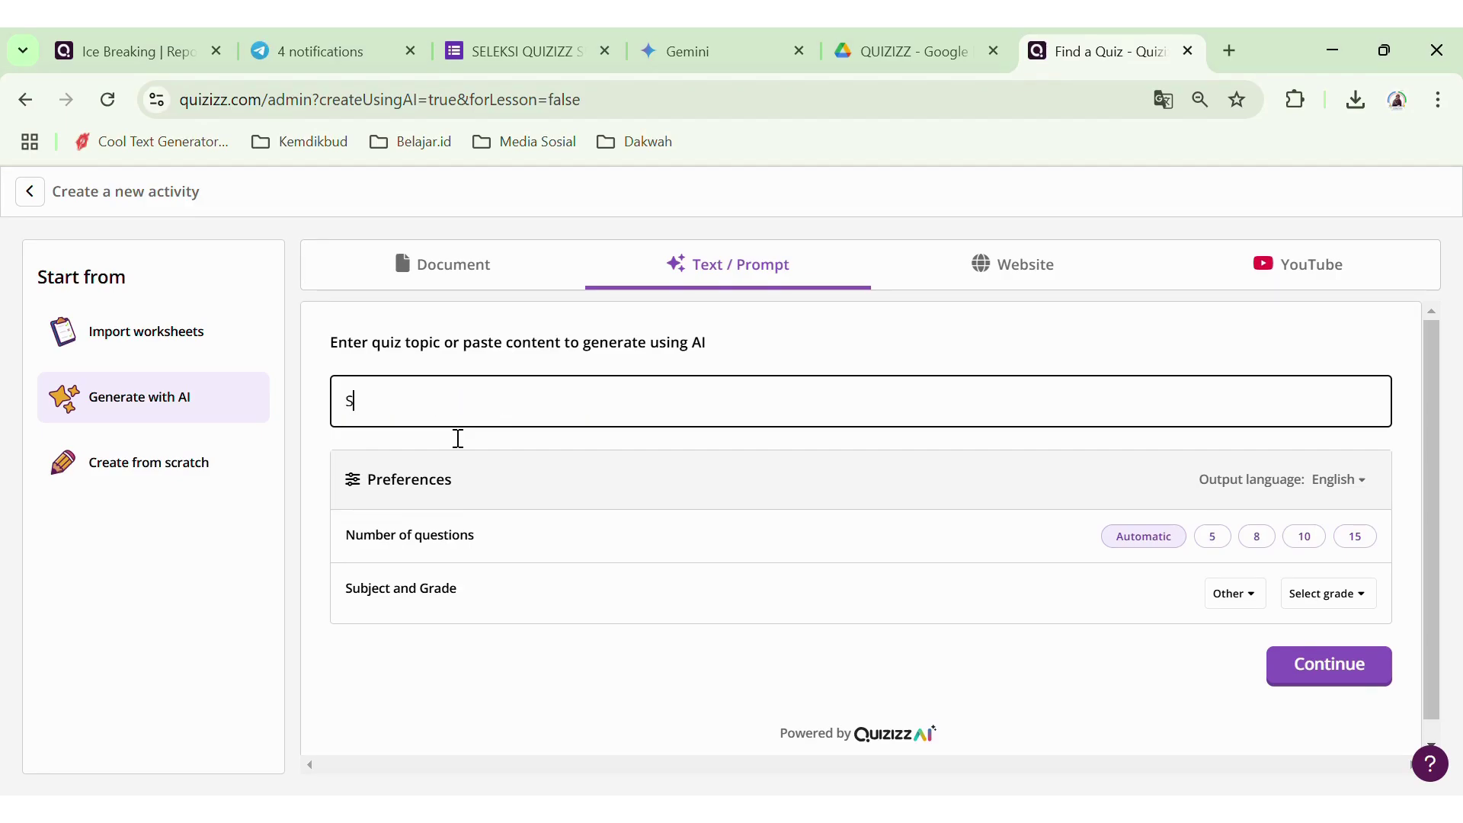
pyautogui.write('istem Pencernaan P')
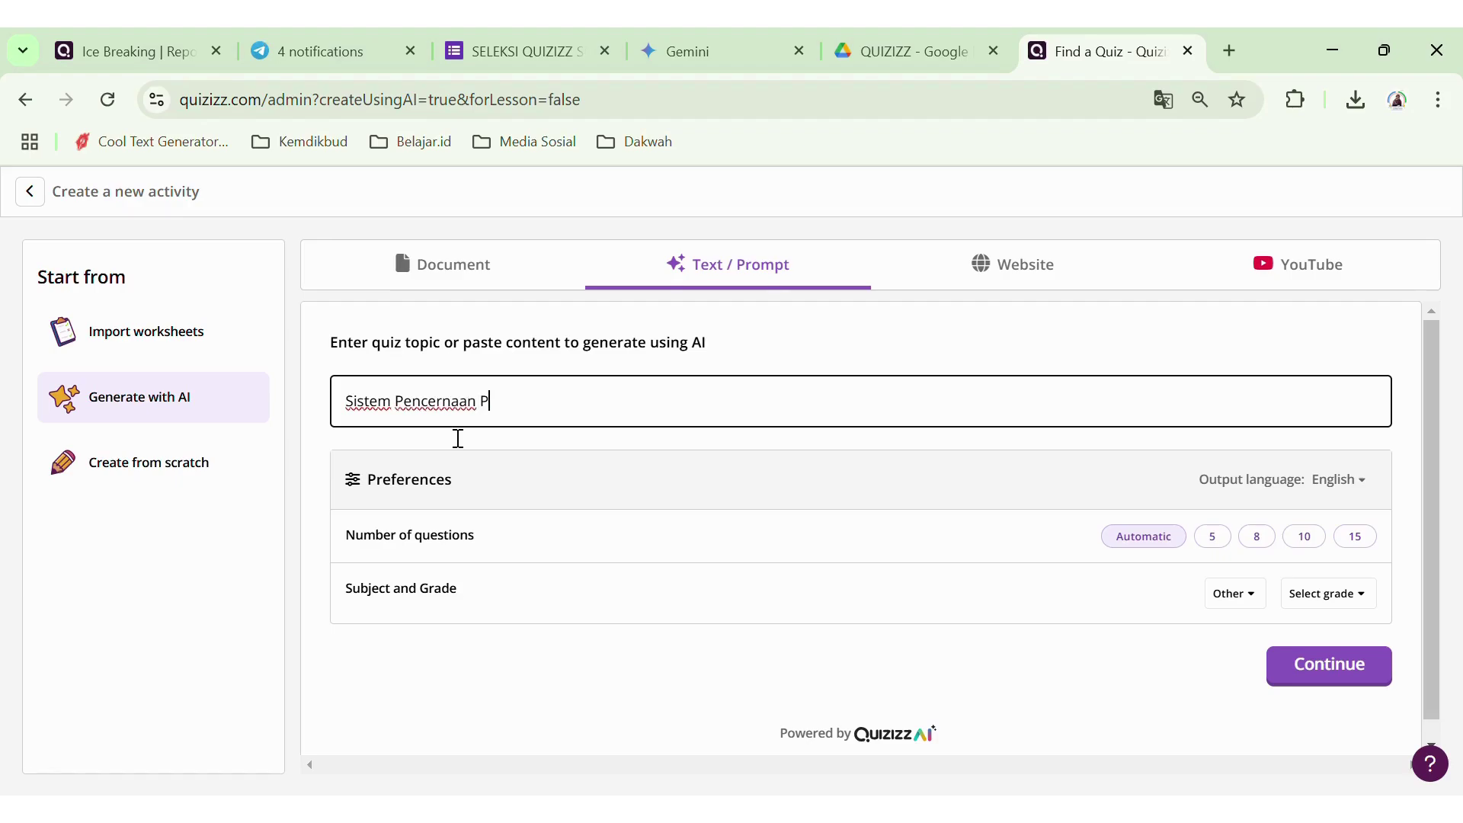
pyautogui.write('a')
pyautogui.write('da Mak')
pyautogui.write('usia')
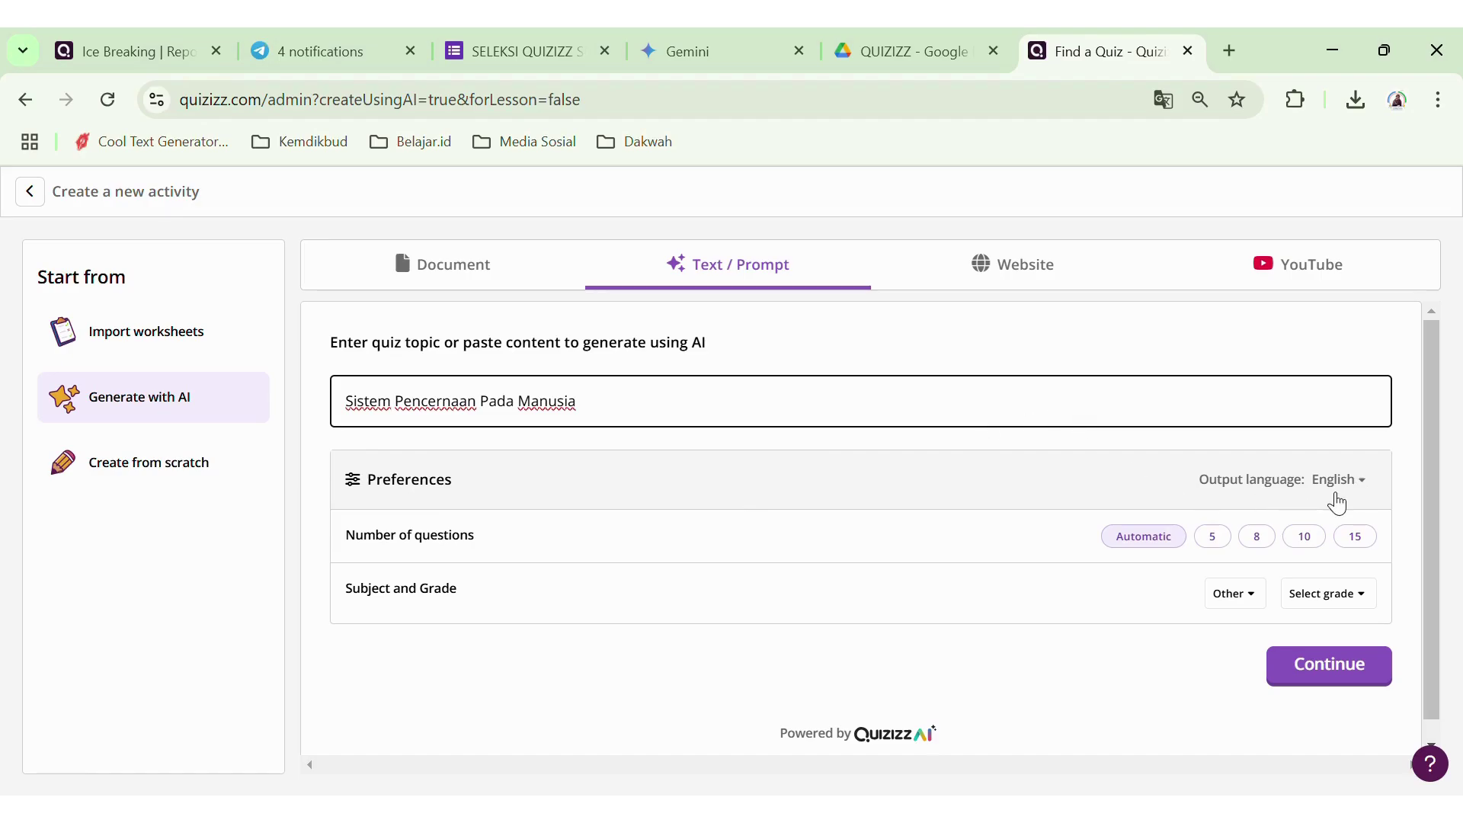
# - Set the quiz's output language to Indonesian and the number of questions to 15
pyautogui.click(1377, 489)
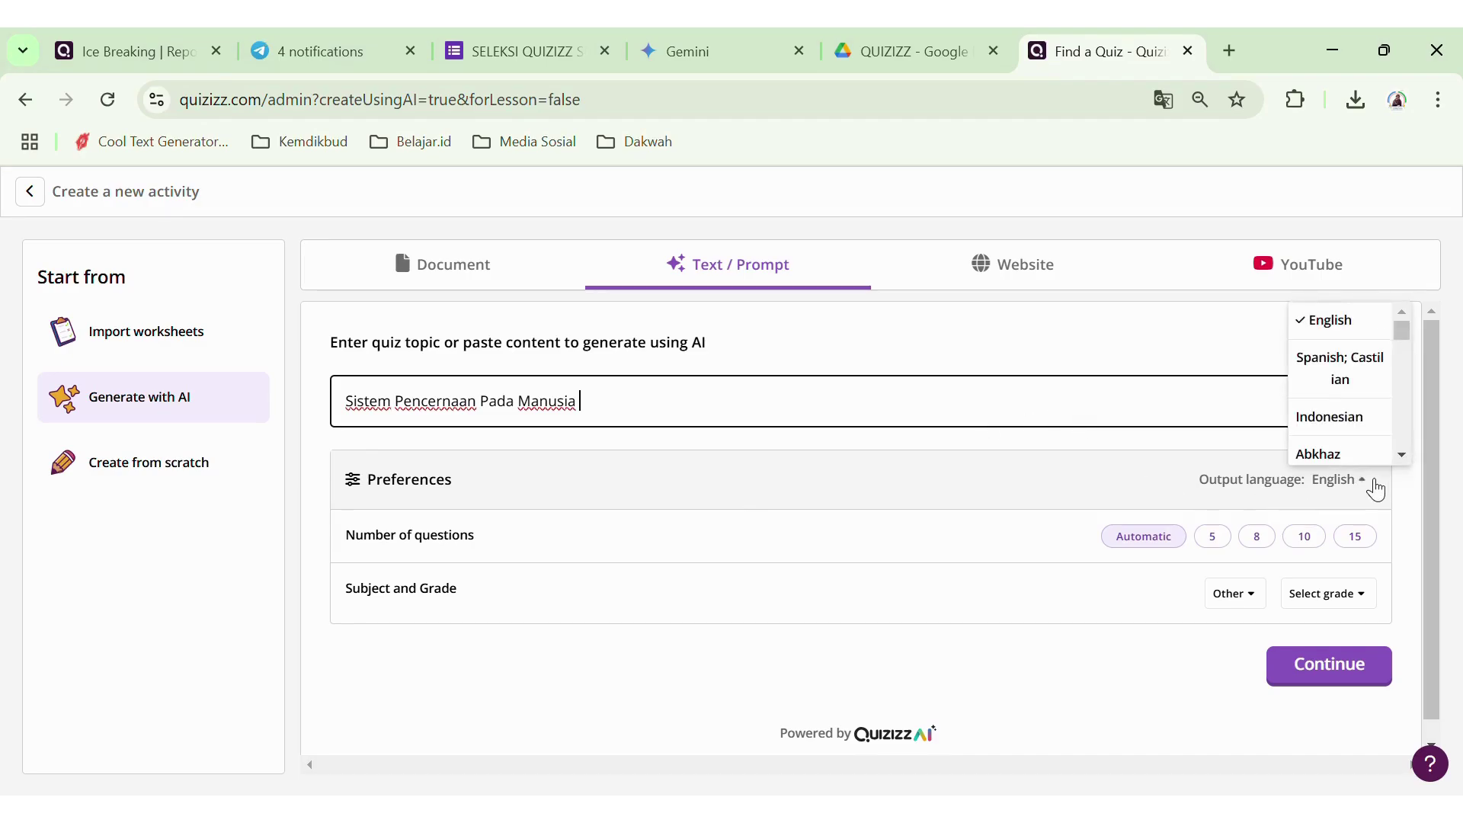
pyautogui.click(1373, 433)
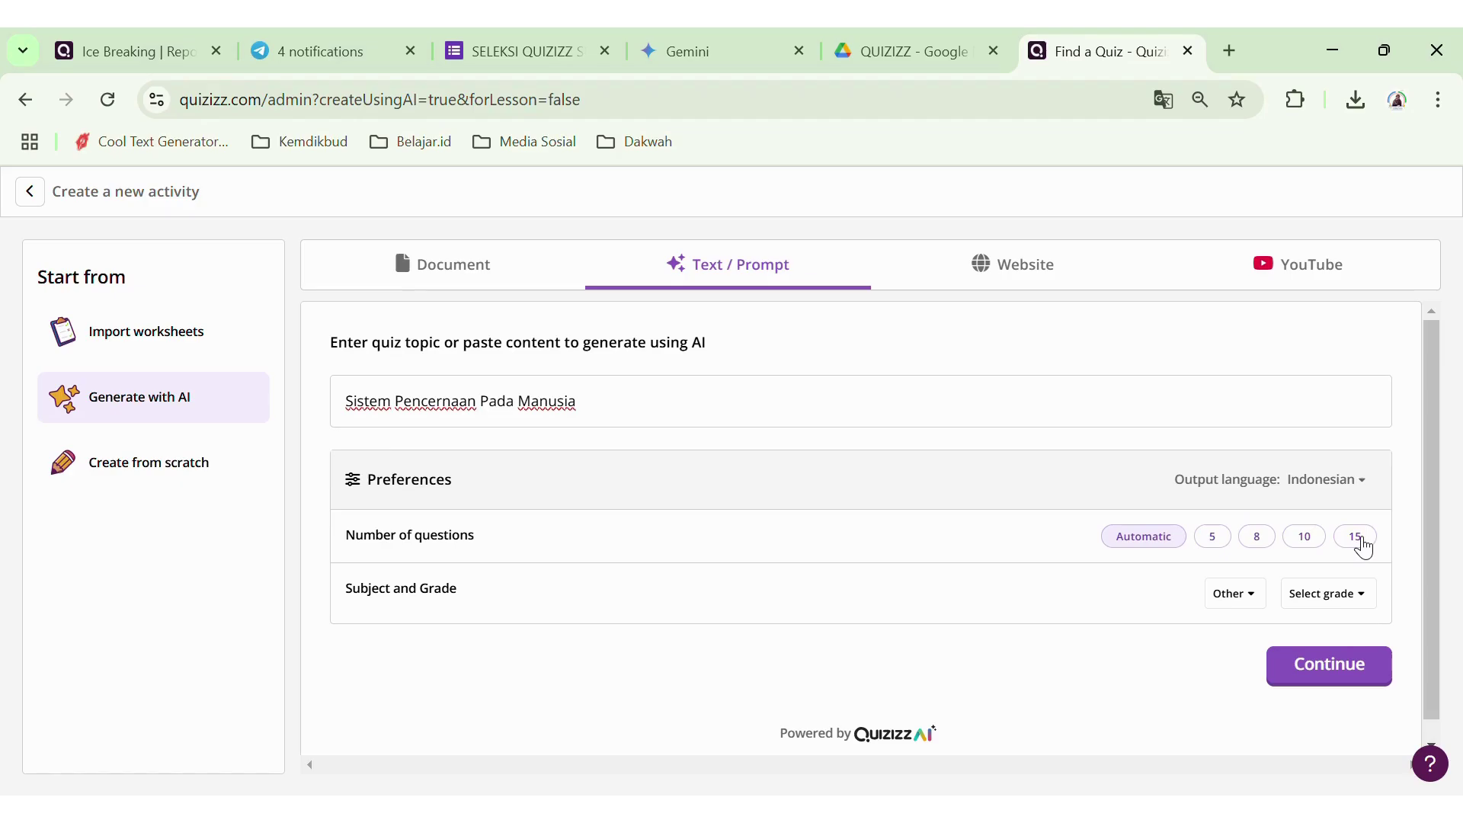
pyautogui.click(1361, 544)
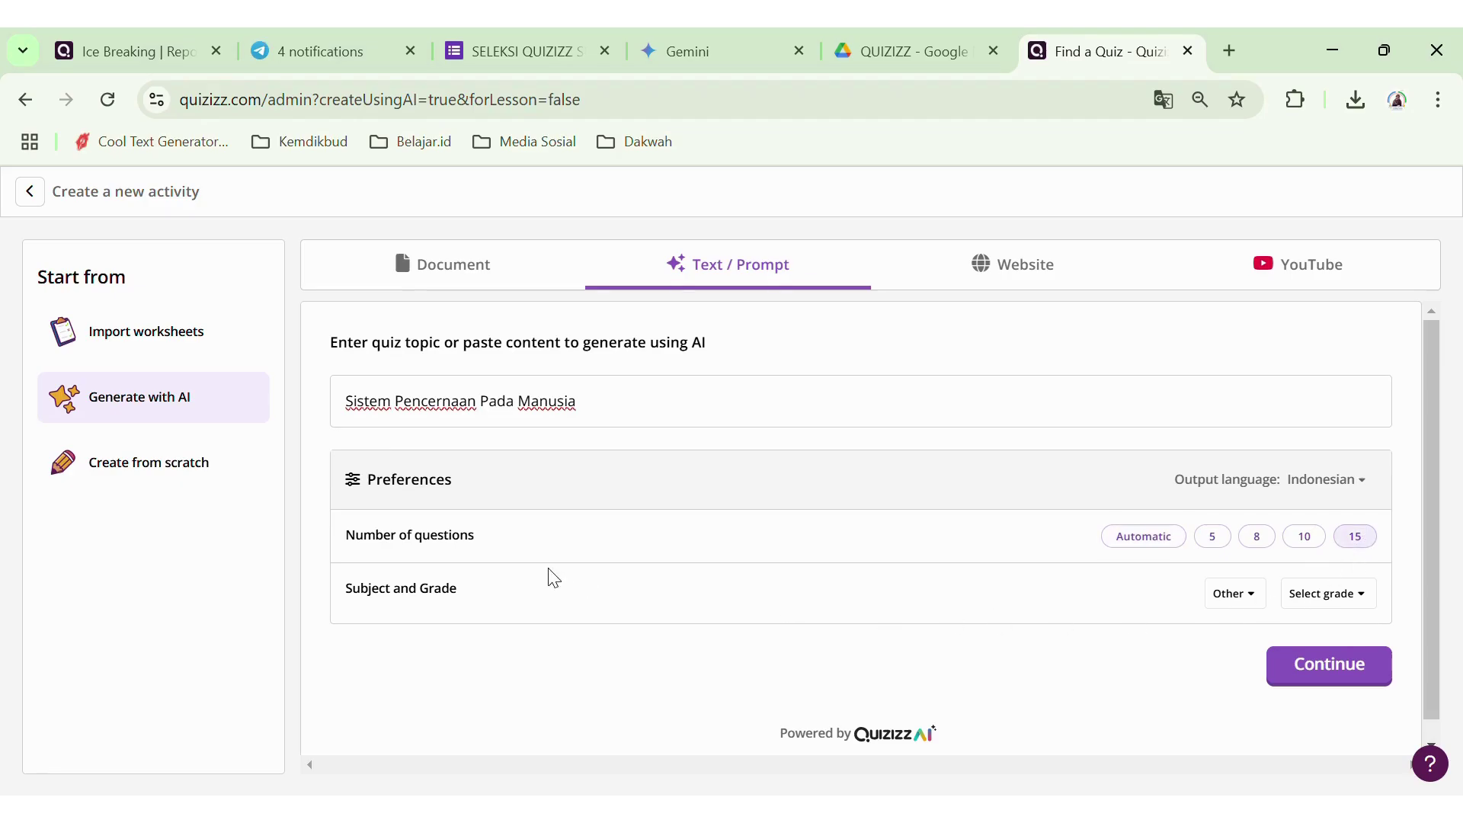
# - Set the subject of the AI-generated quiz to Biology
pyautogui.click(1259, 600)
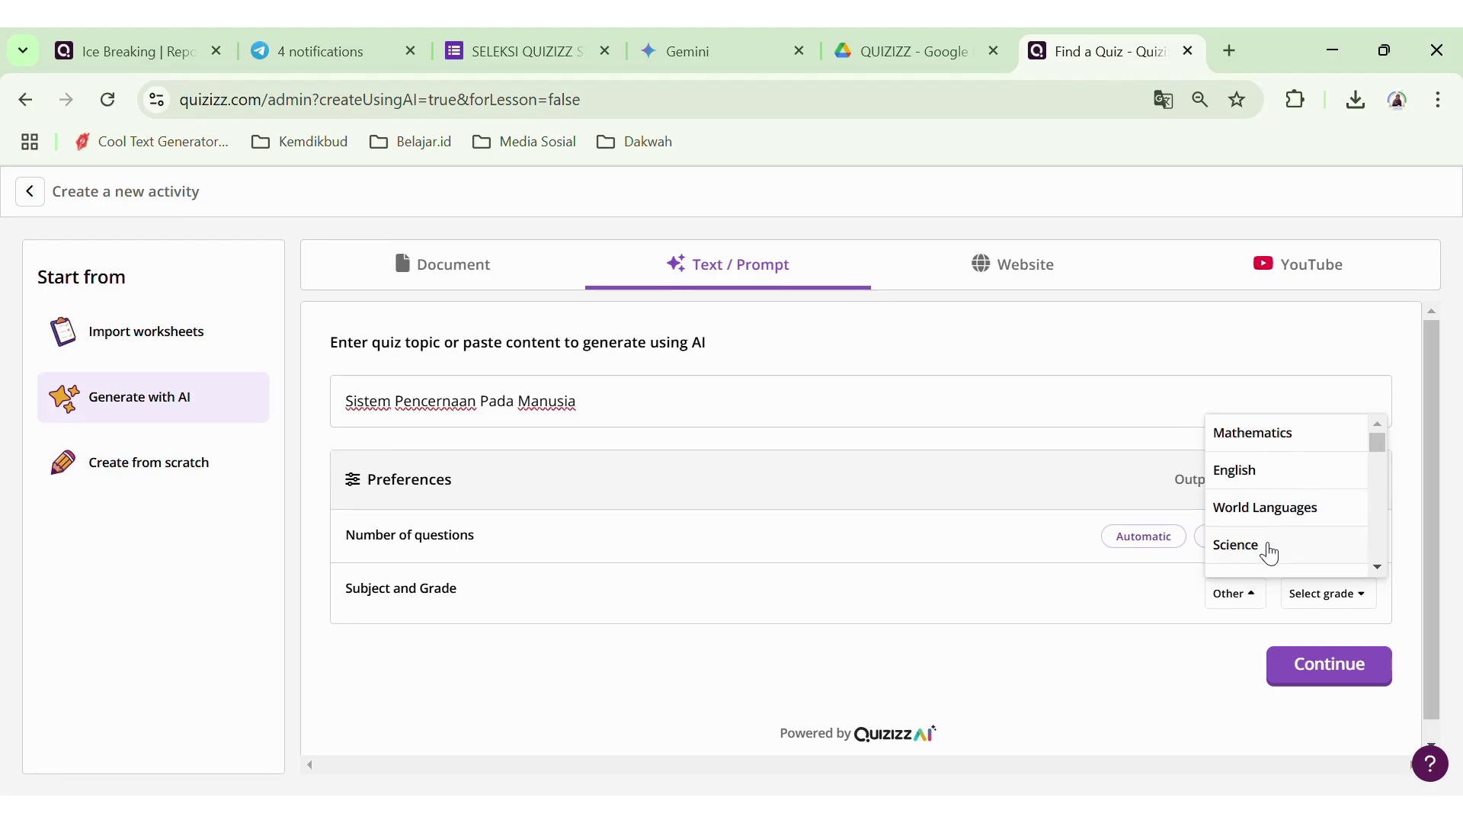
pyautogui.scroll(-2, 1270, 554)
pyautogui.scroll(-7, 1270, 552)
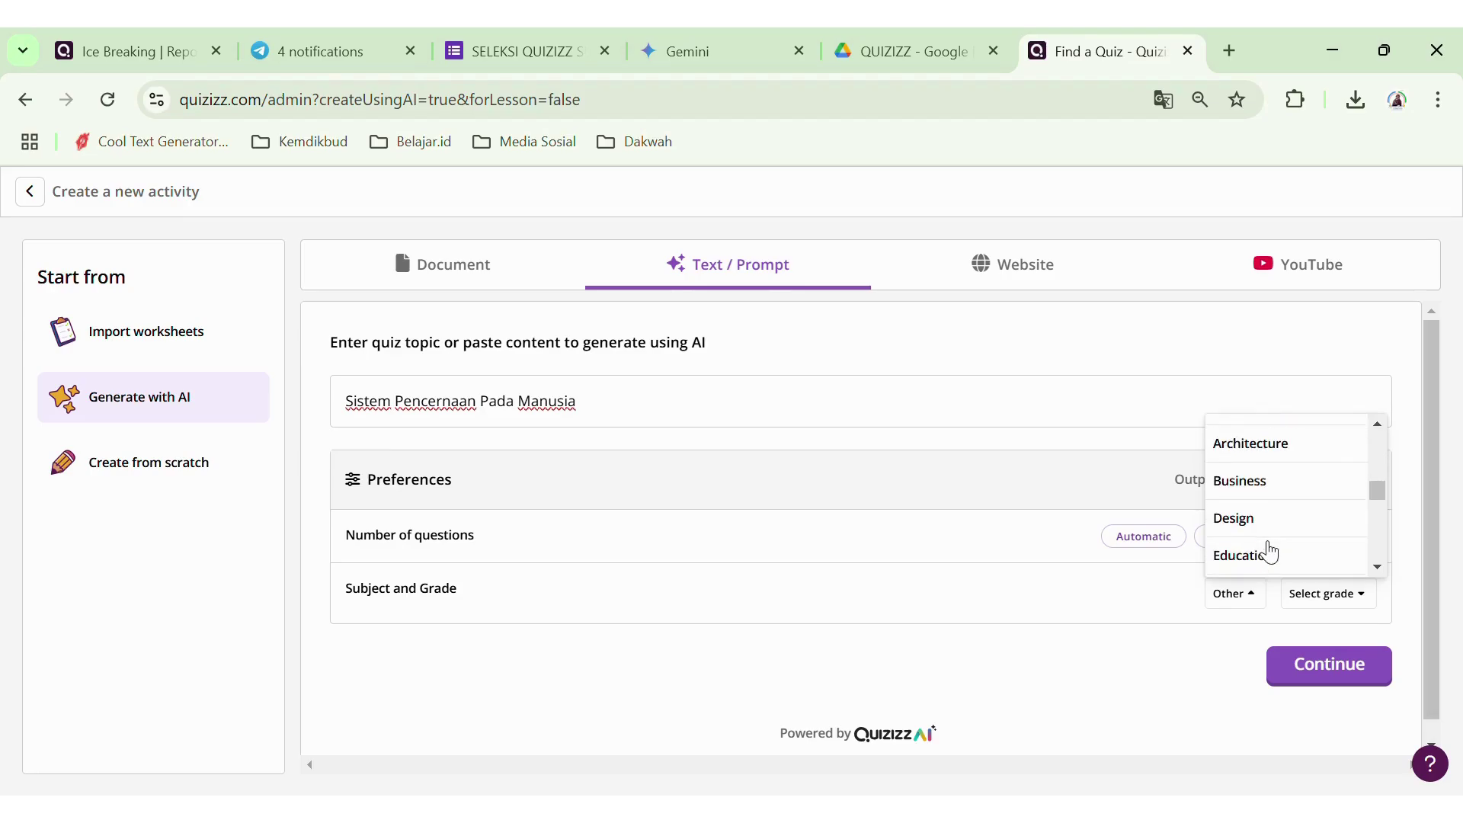
pyautogui.scroll(2, 1269, 553)
pyautogui.scroll(5, 1270, 550)
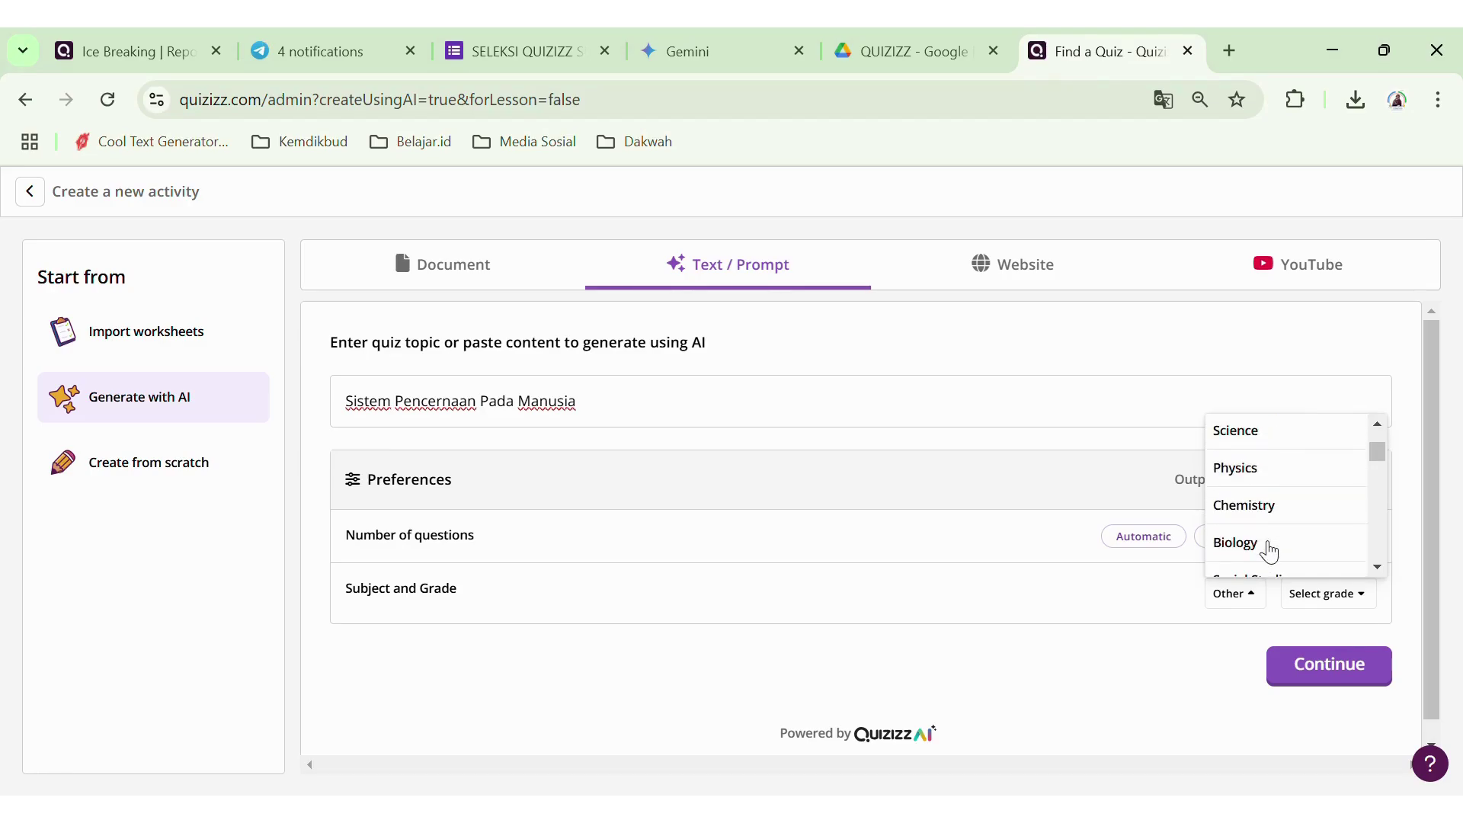
pyautogui.click(1270, 552)
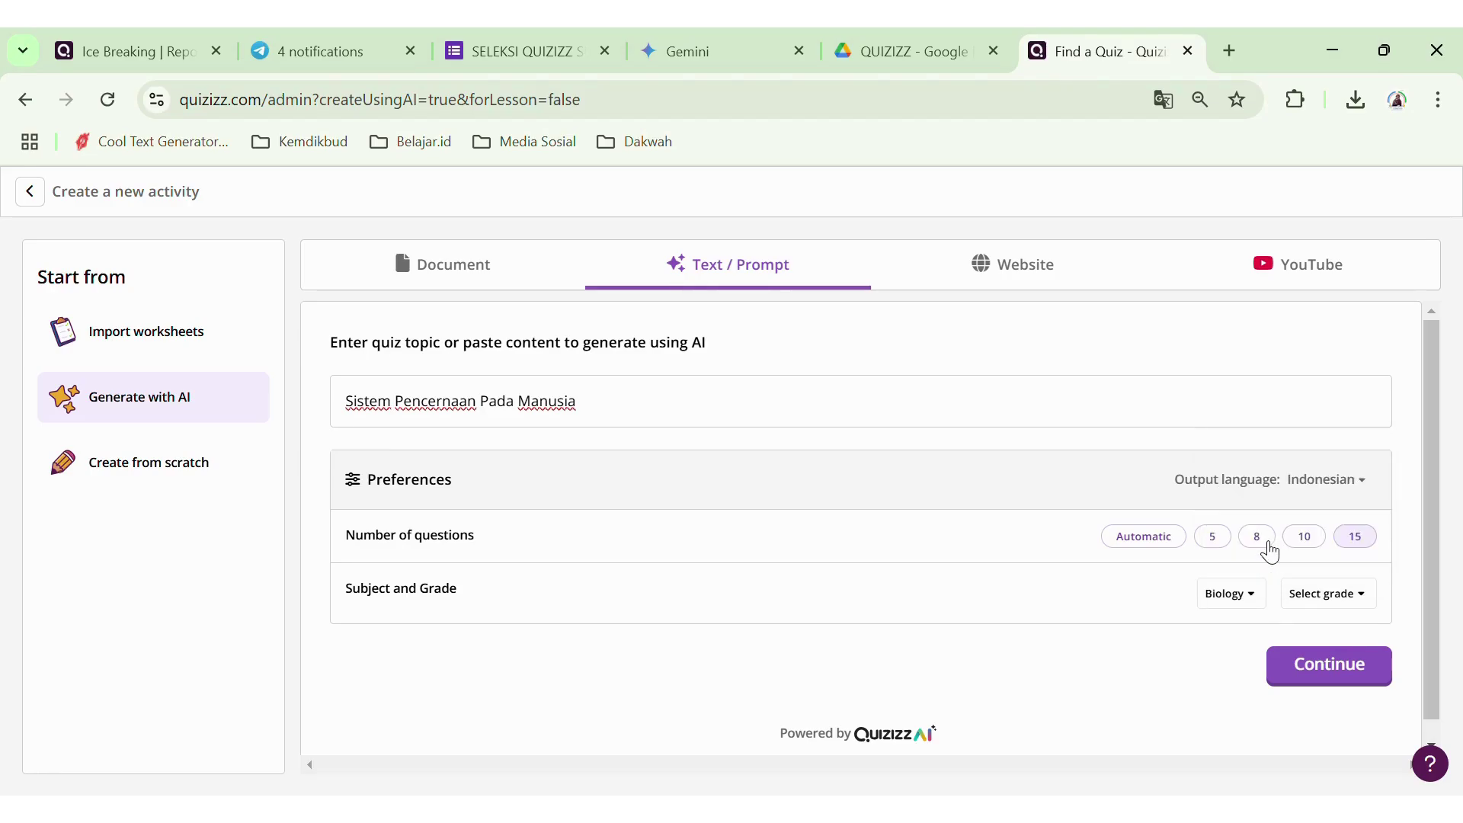
# - Set the grade to 8th Grade and continue to the subtopic selection
pyautogui.click(1329, 595)
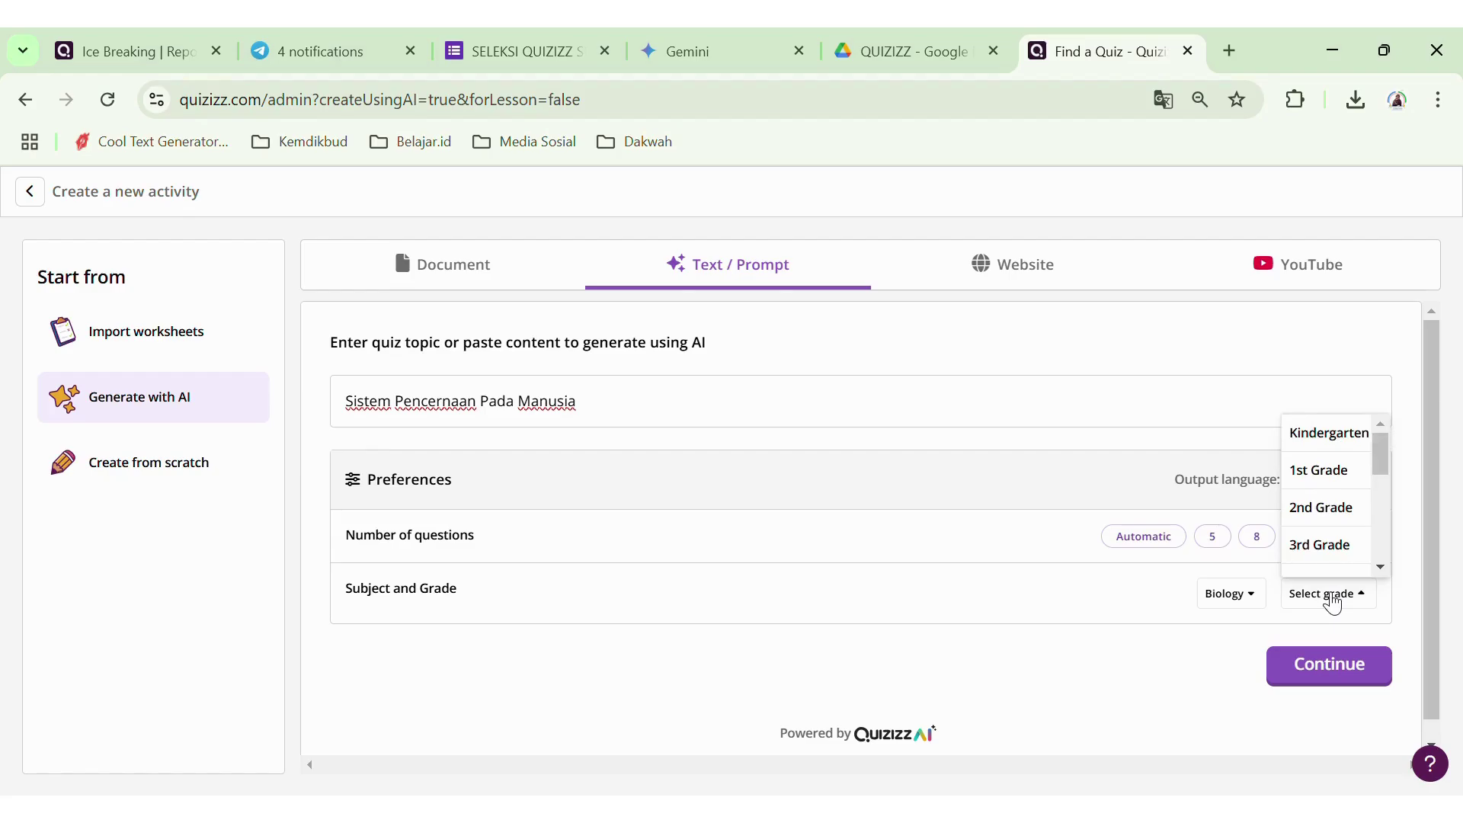
pyautogui.scroll(-5, 1320, 521)
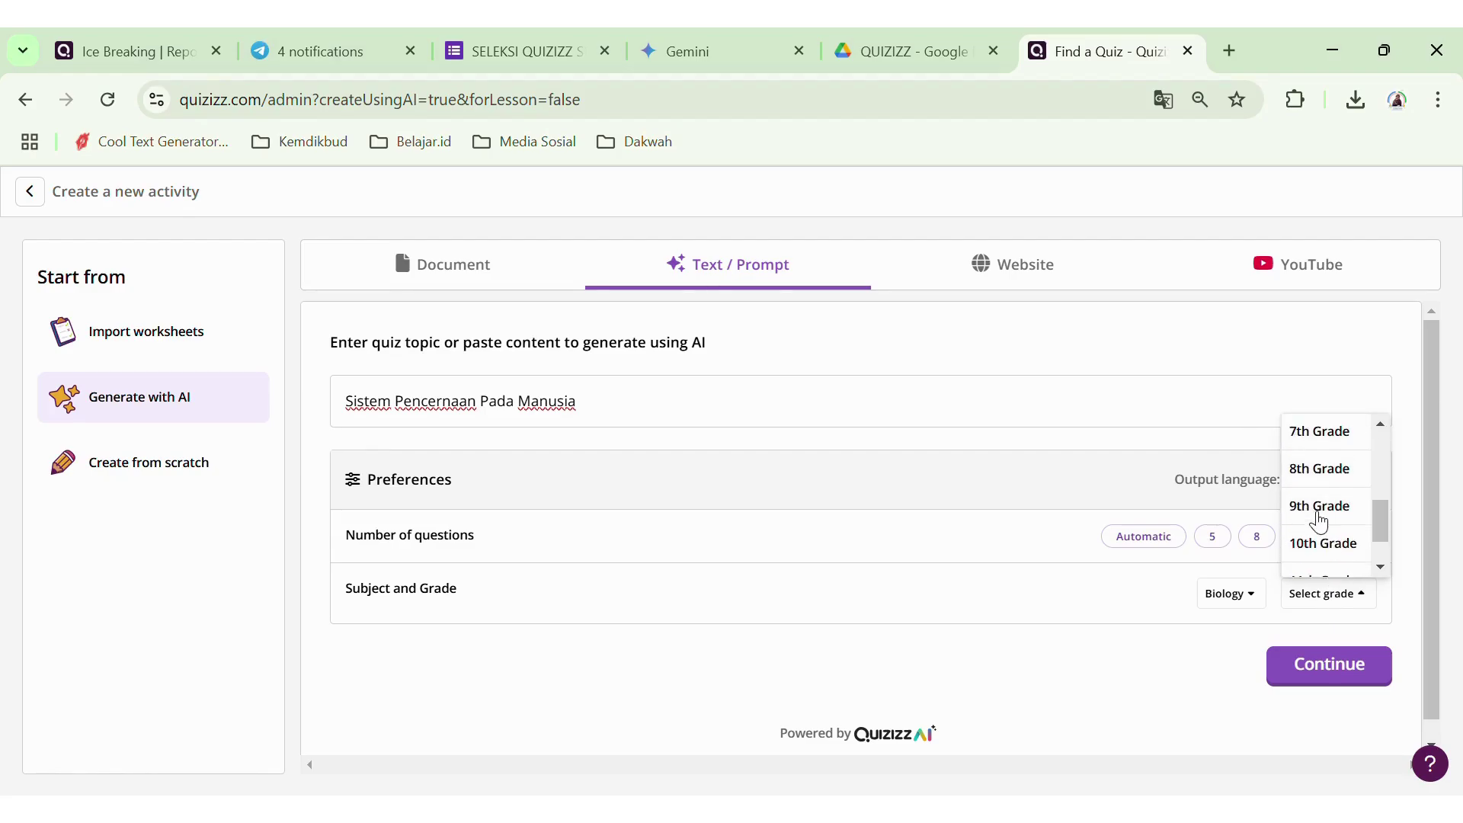
pyautogui.scroll(2, 1320, 522)
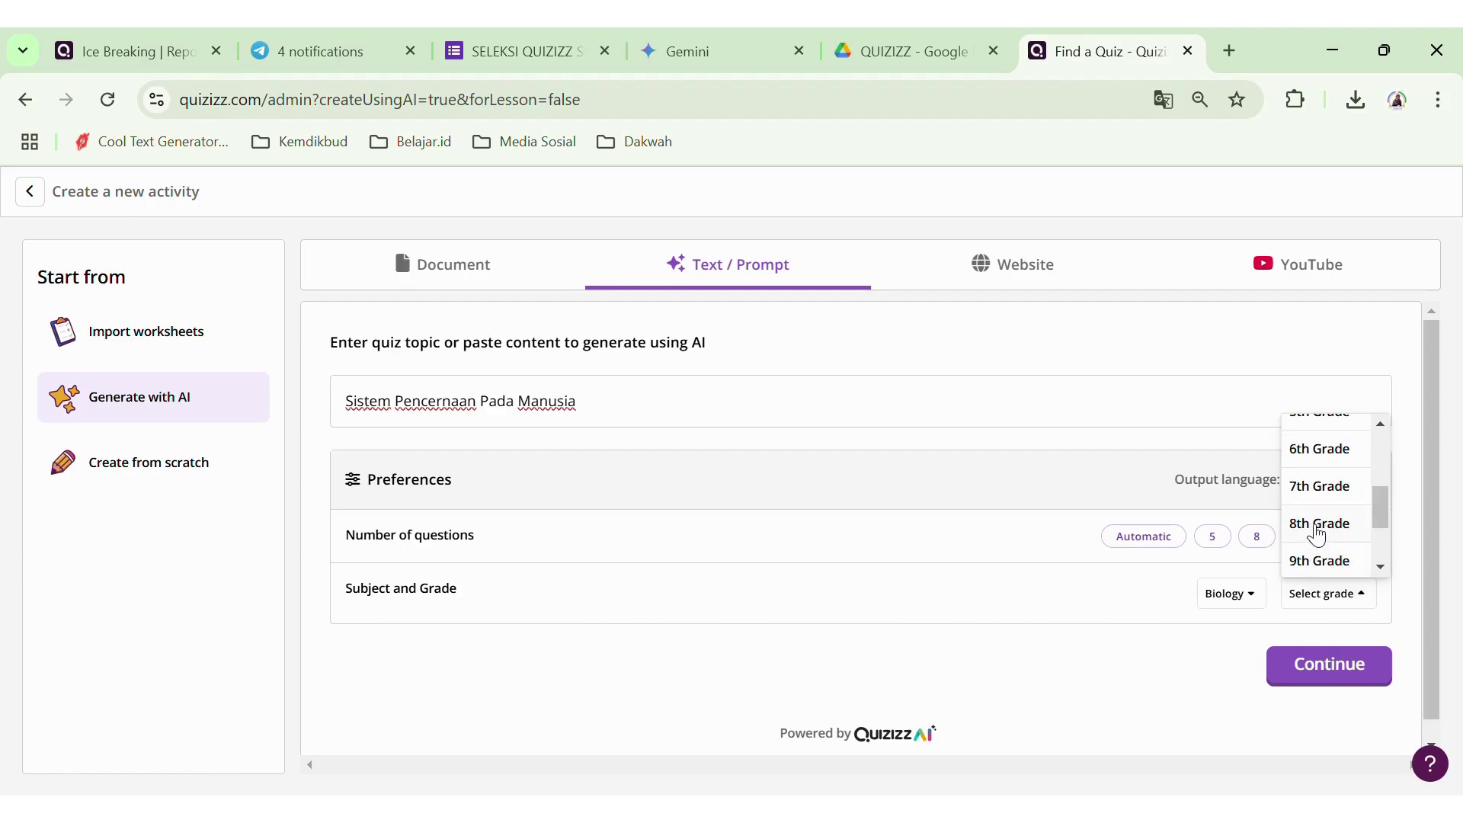
pyautogui.click(1317, 526)
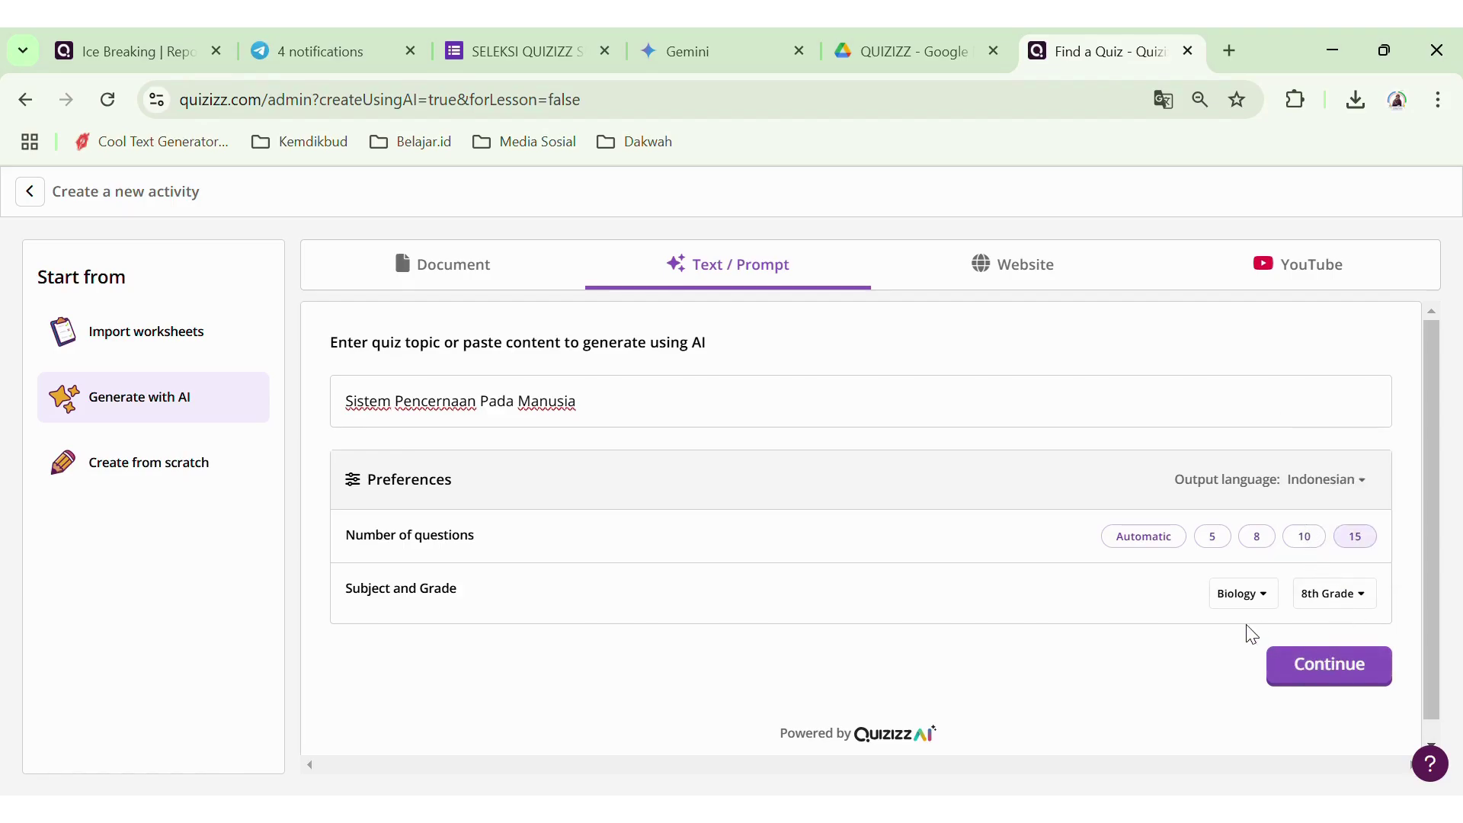
pyautogui.scroll(-1, 1250, 634)
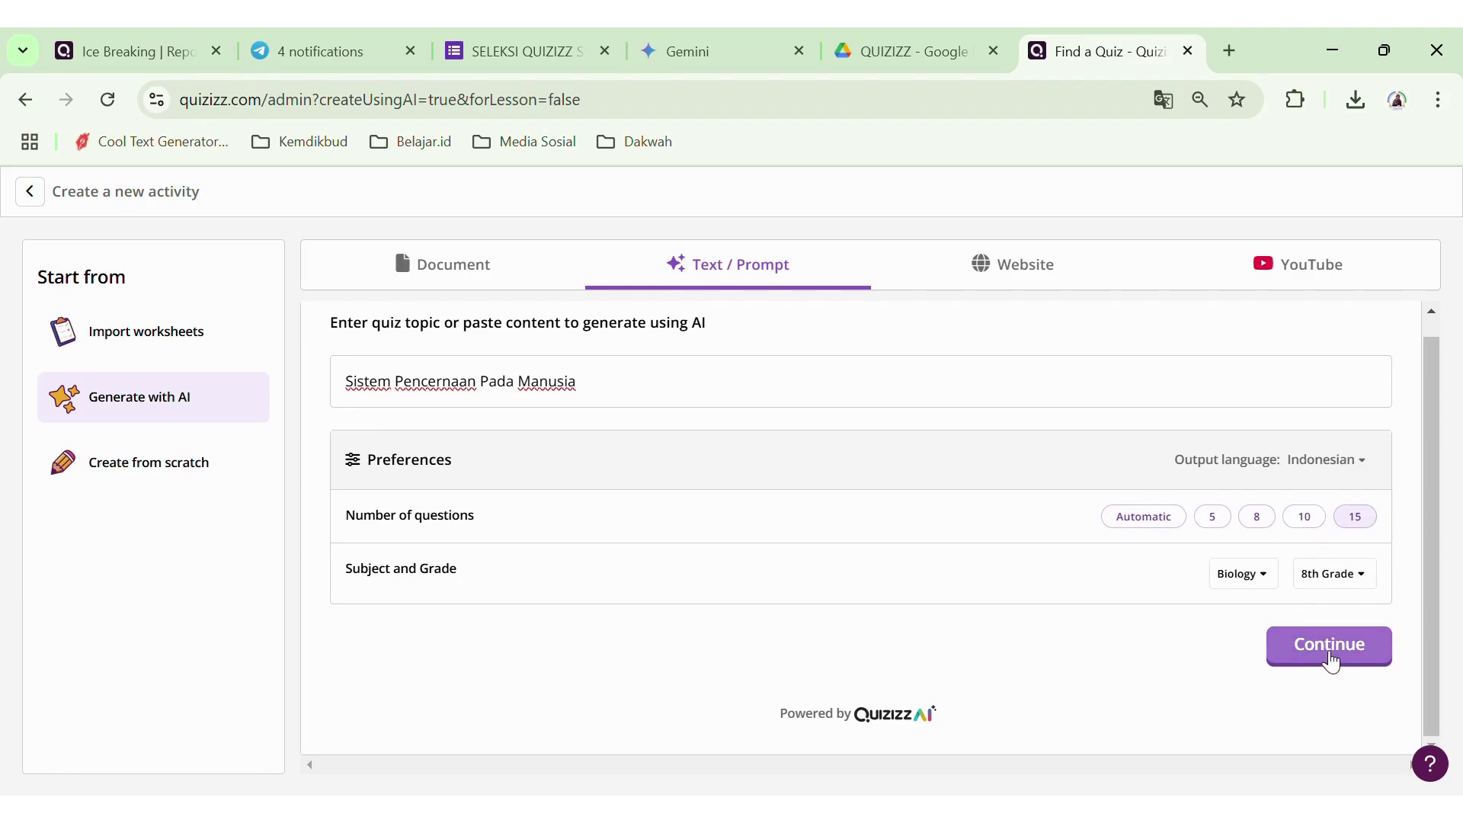
pyautogui.click(1332, 660)
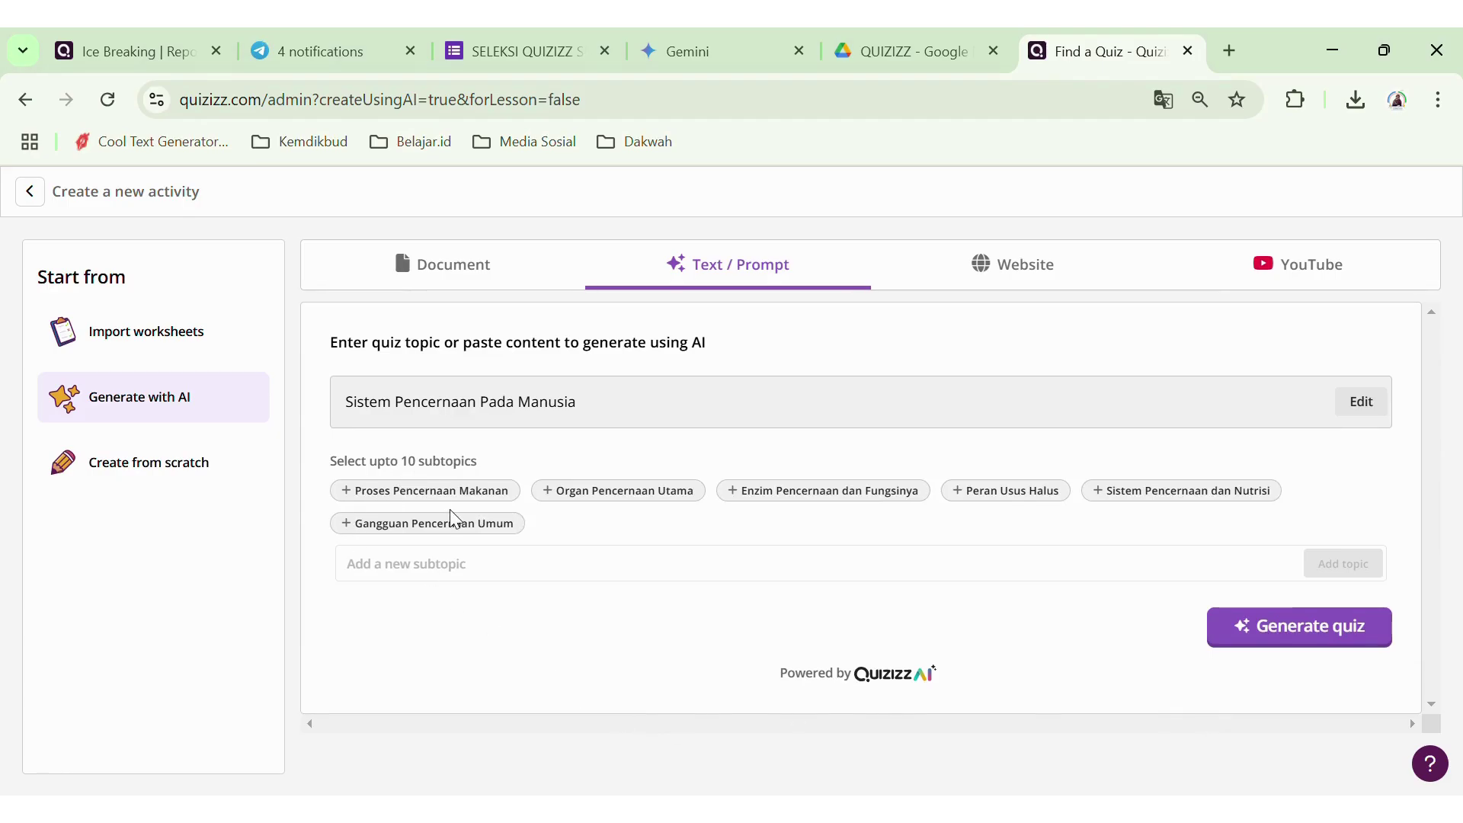
# - Select all six suggested subtopics, from Proses Pencernaan Makanan to Gangguan Pencernaan Umum, including Enzim Pencernaan dan Fungsinya
pyautogui.click(431, 497)
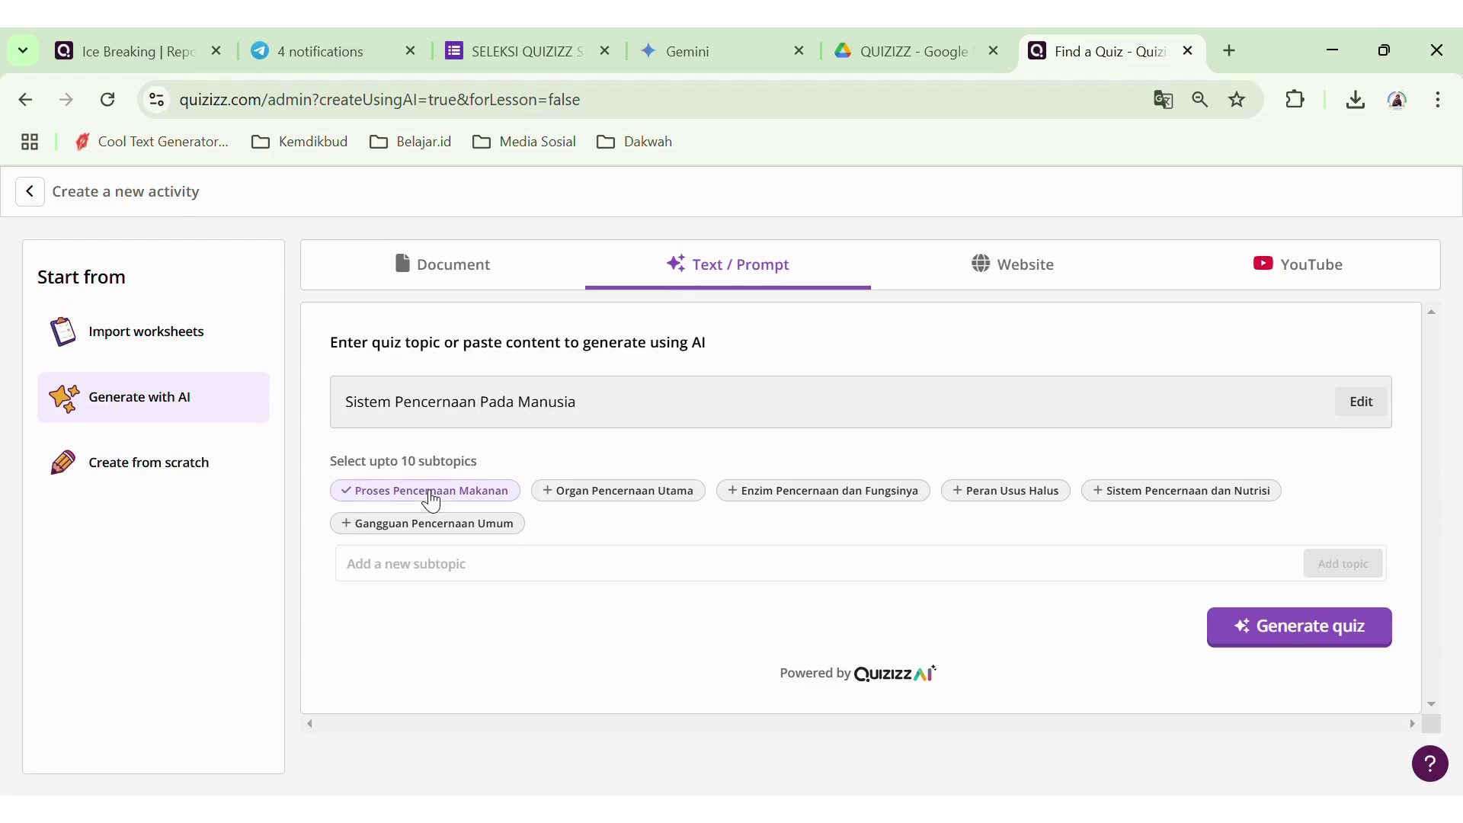
pyautogui.click(568, 503)
pyautogui.click(1040, 497)
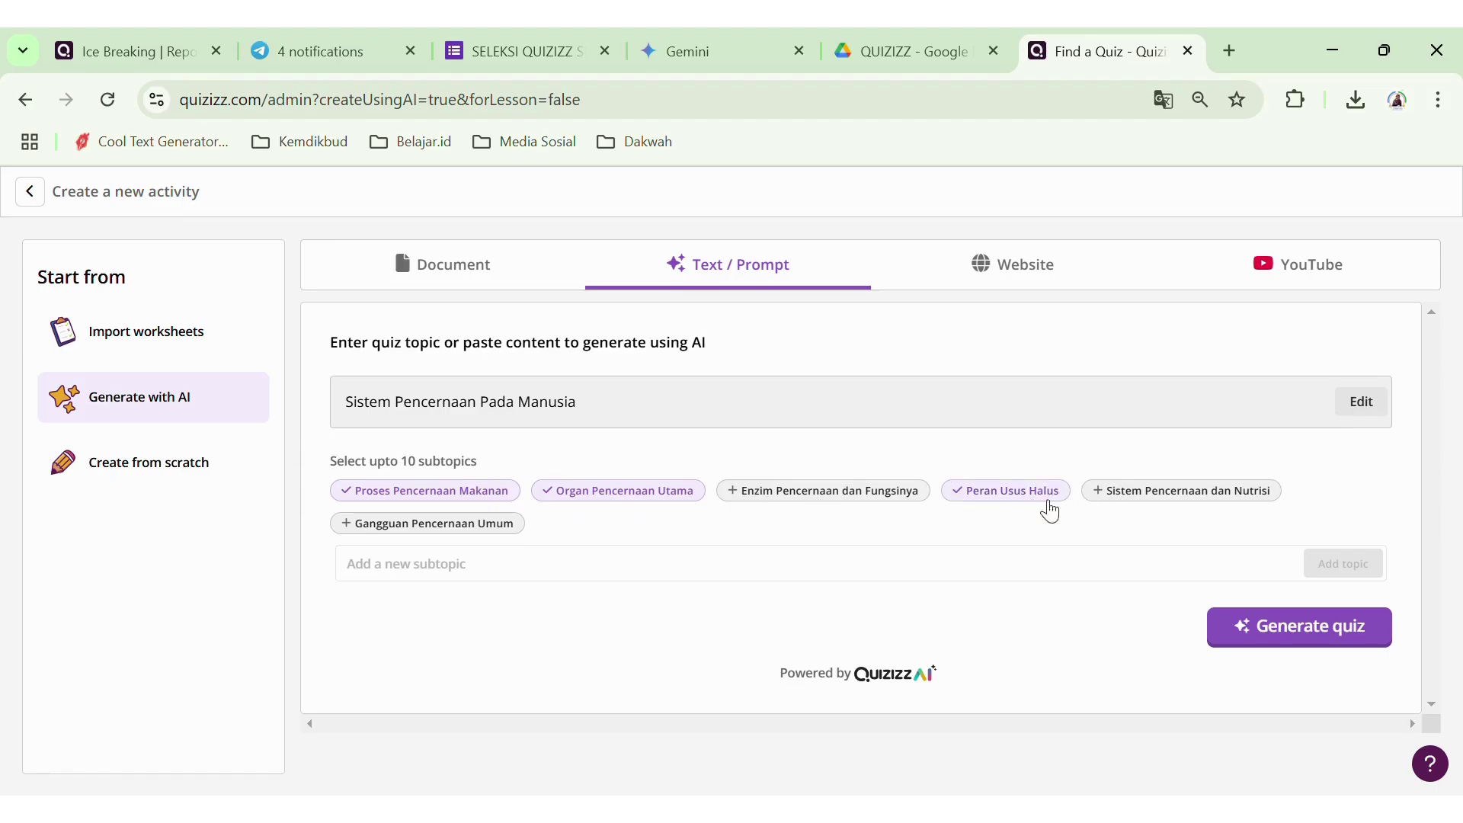
pyautogui.click(1112, 506)
pyautogui.click(501, 534)
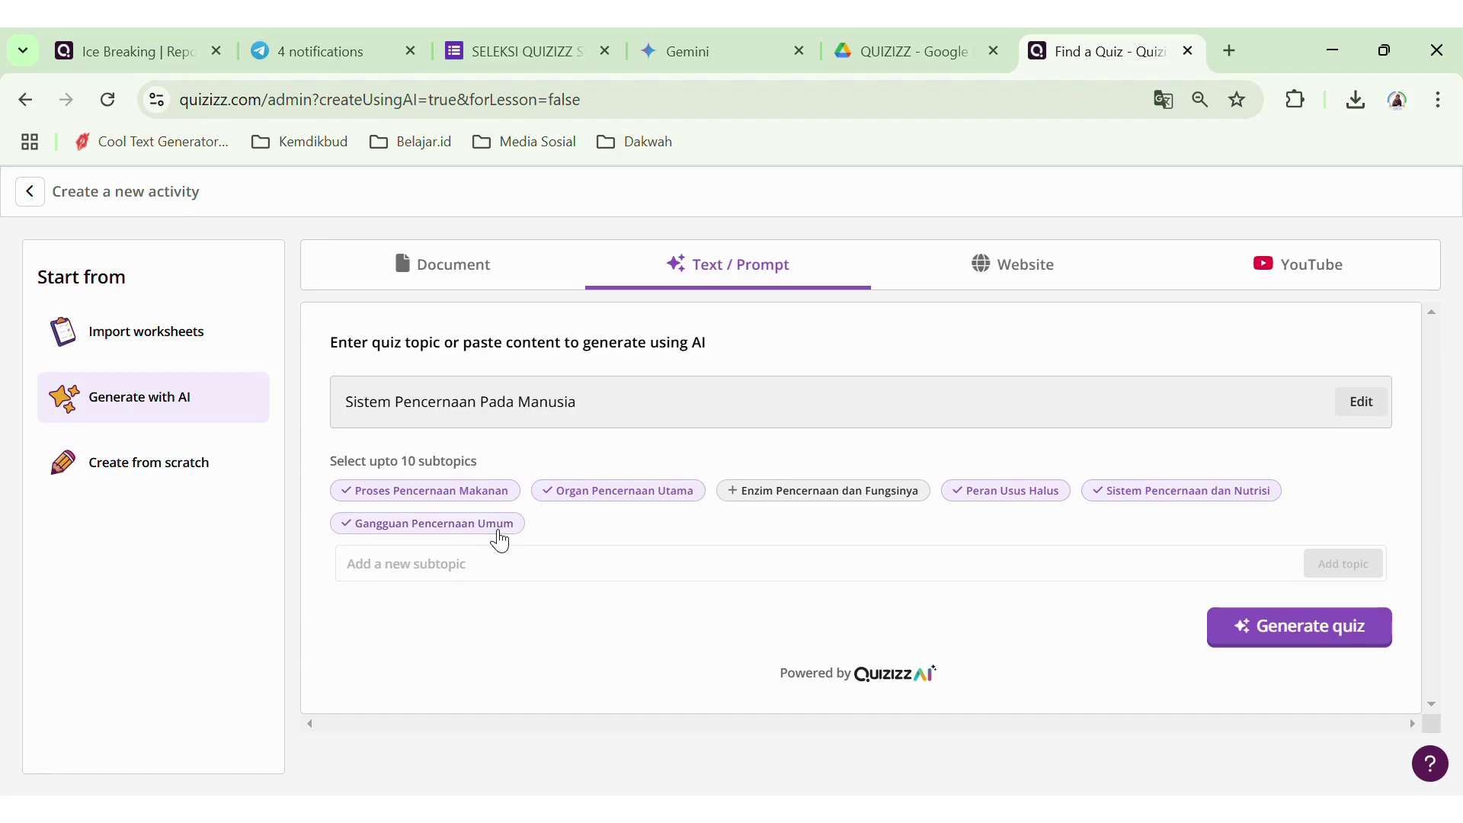
pyautogui.click(773, 497)
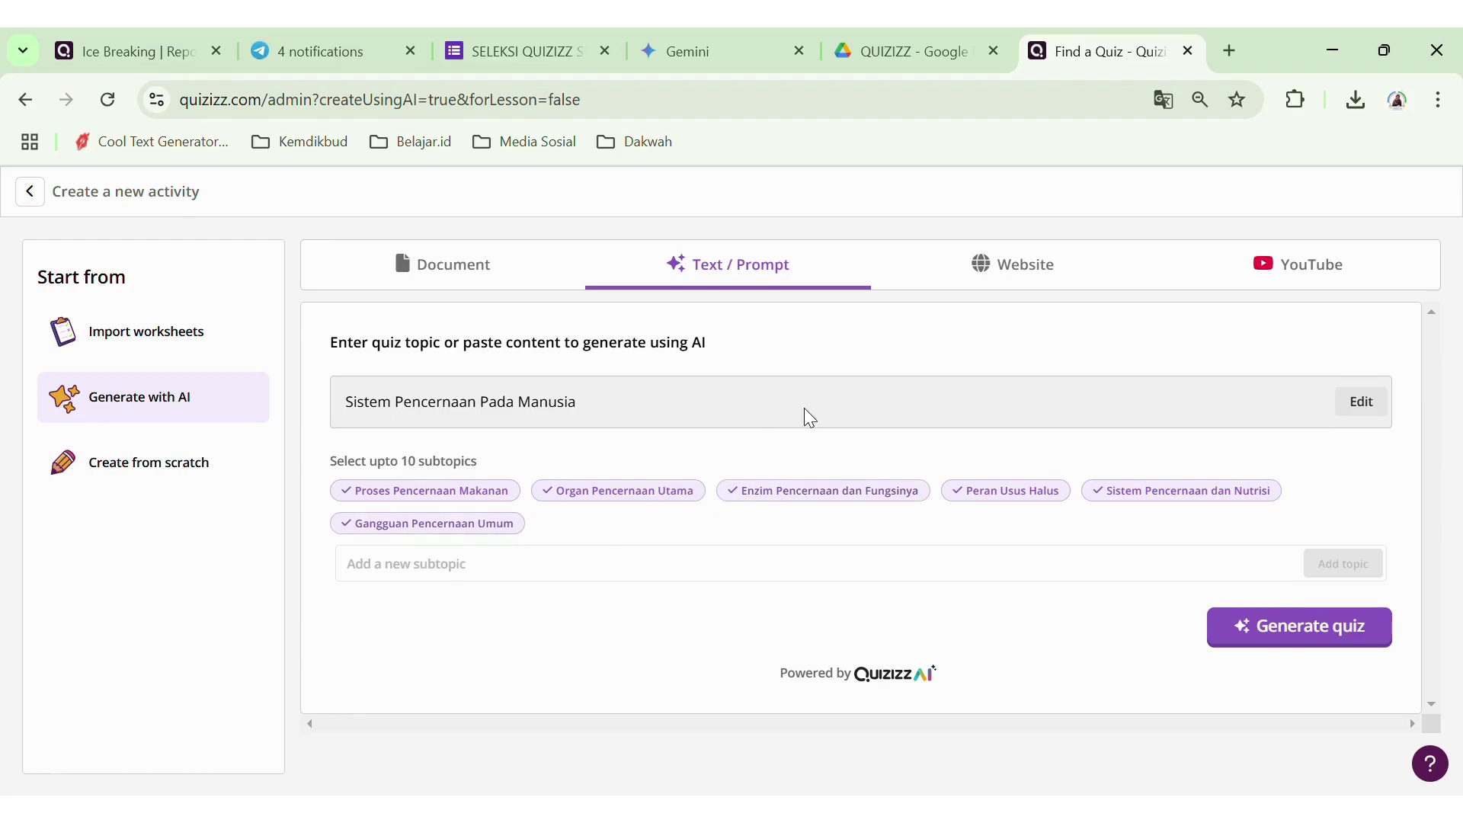
# - Generate the quiz from the selected subtopics without adding a custom one
pyautogui.click(527, 573)
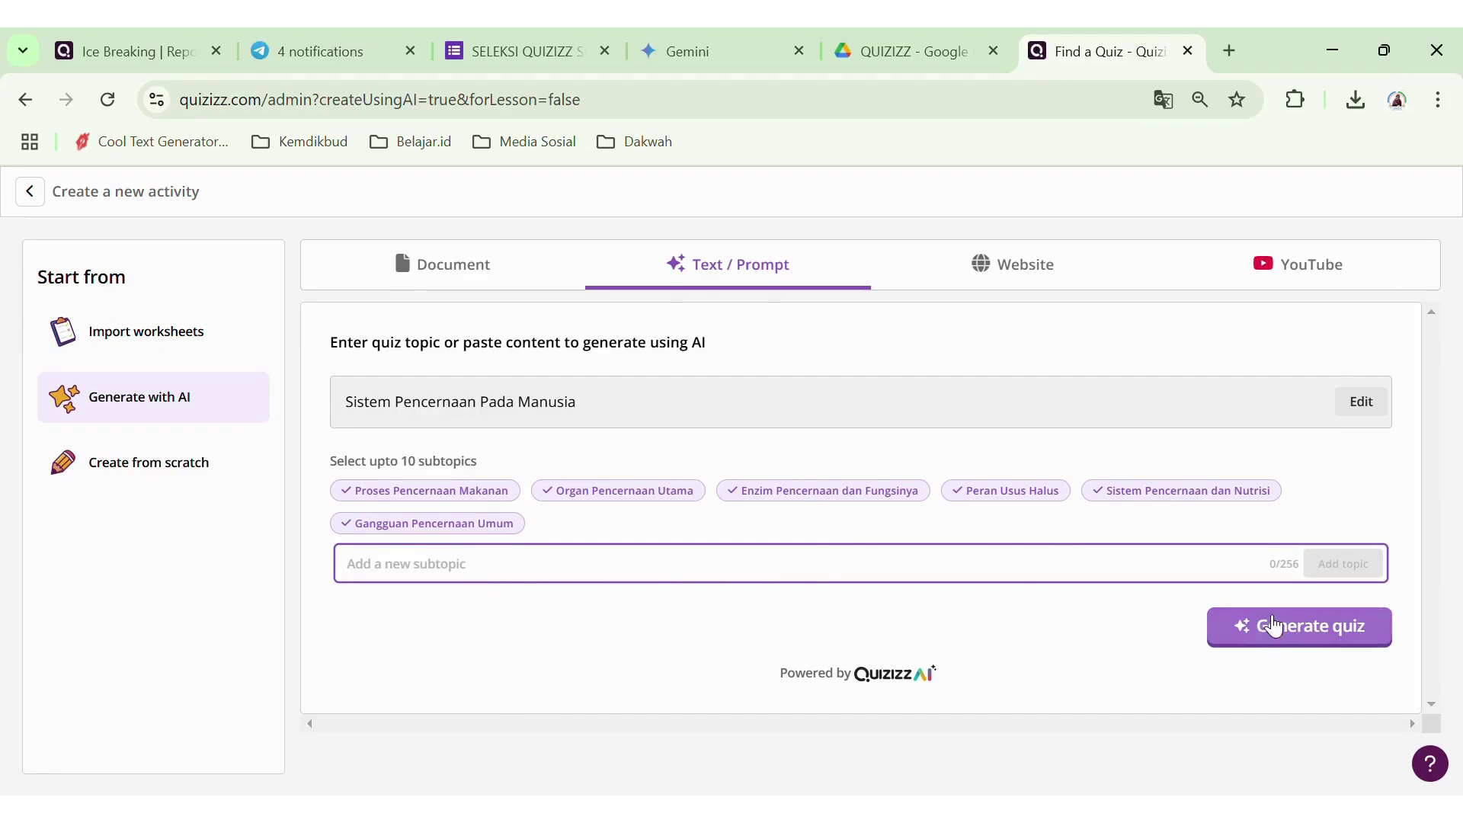
pyautogui.click(1269, 633)
pyautogui.click(1269, 633)
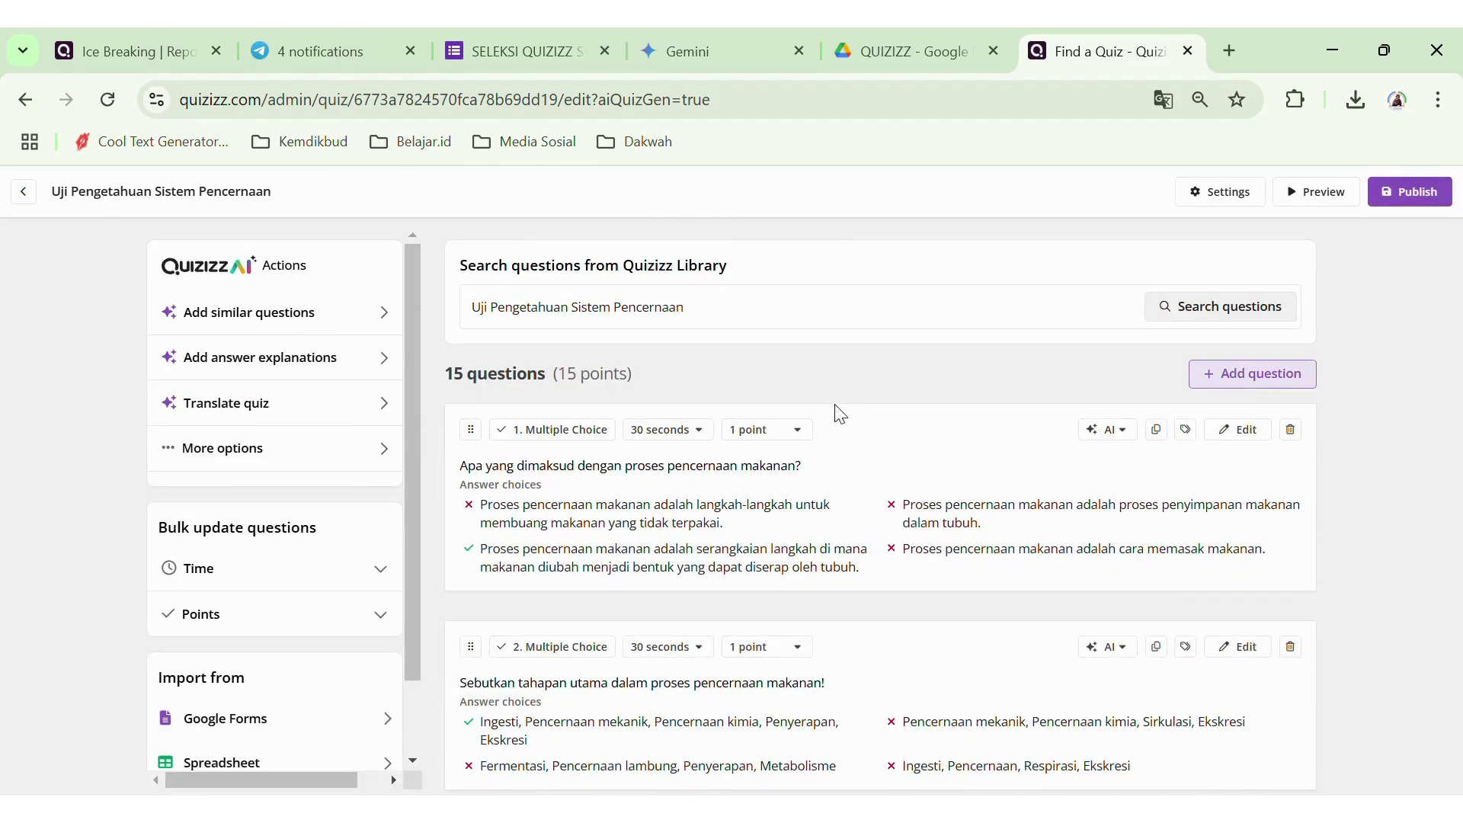
# - Review the generated multiple-choice questions and their answer choices from the first to the last
pyautogui.scroll(-9, 840, 414)
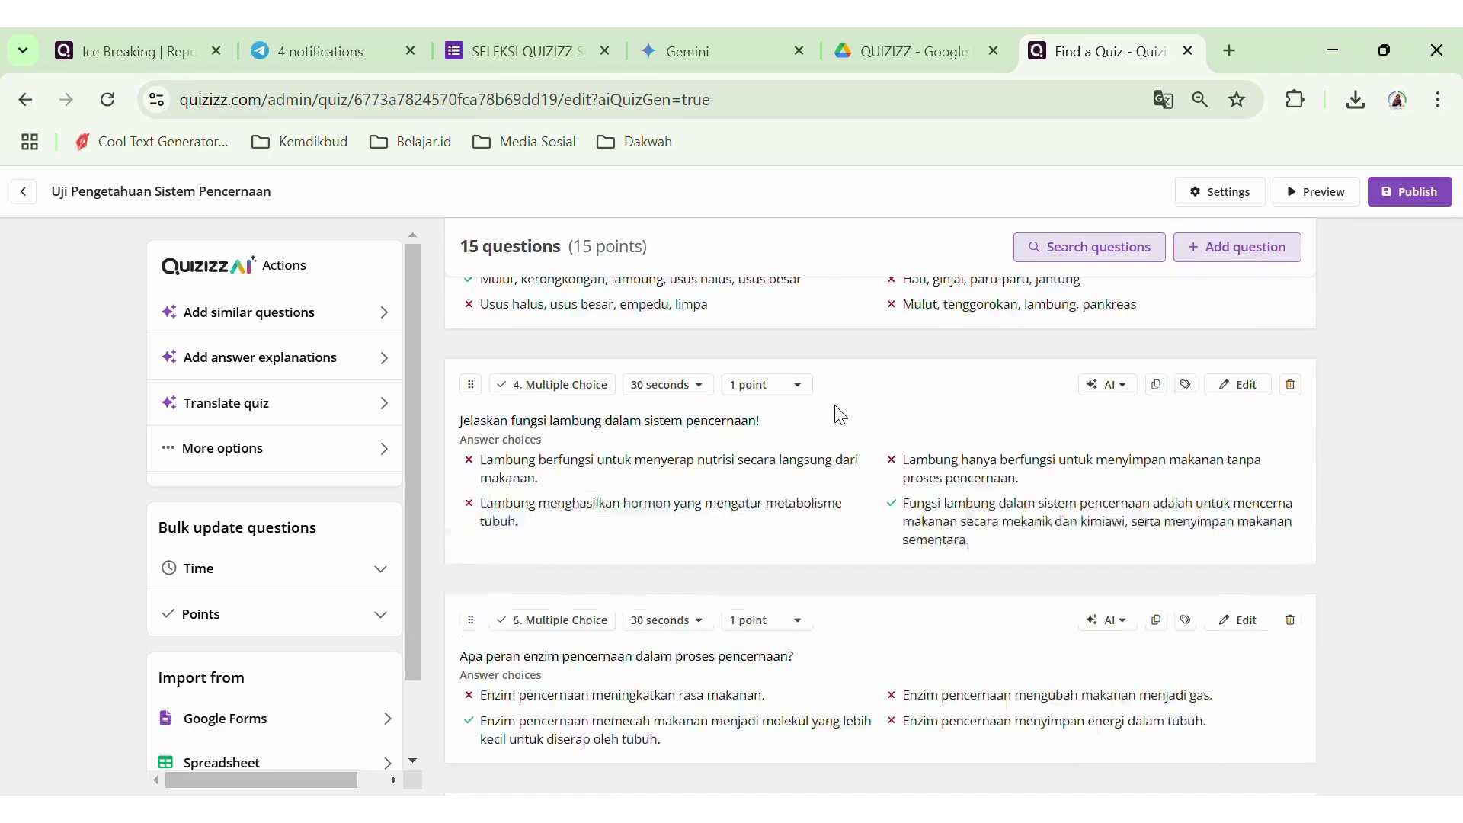
pyautogui.scroll(-15, 840, 416)
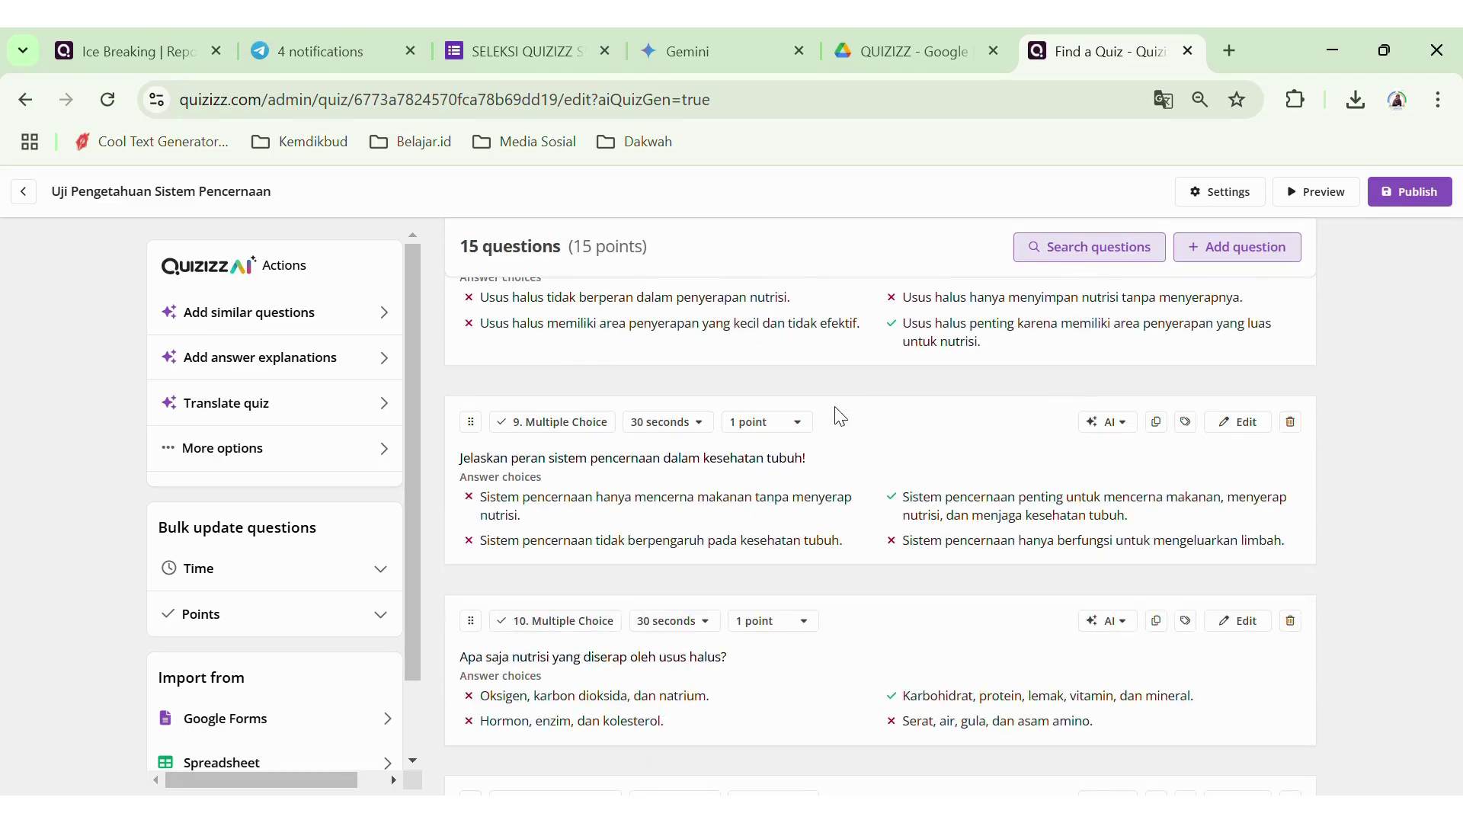
pyautogui.scroll(-15, 839, 414)
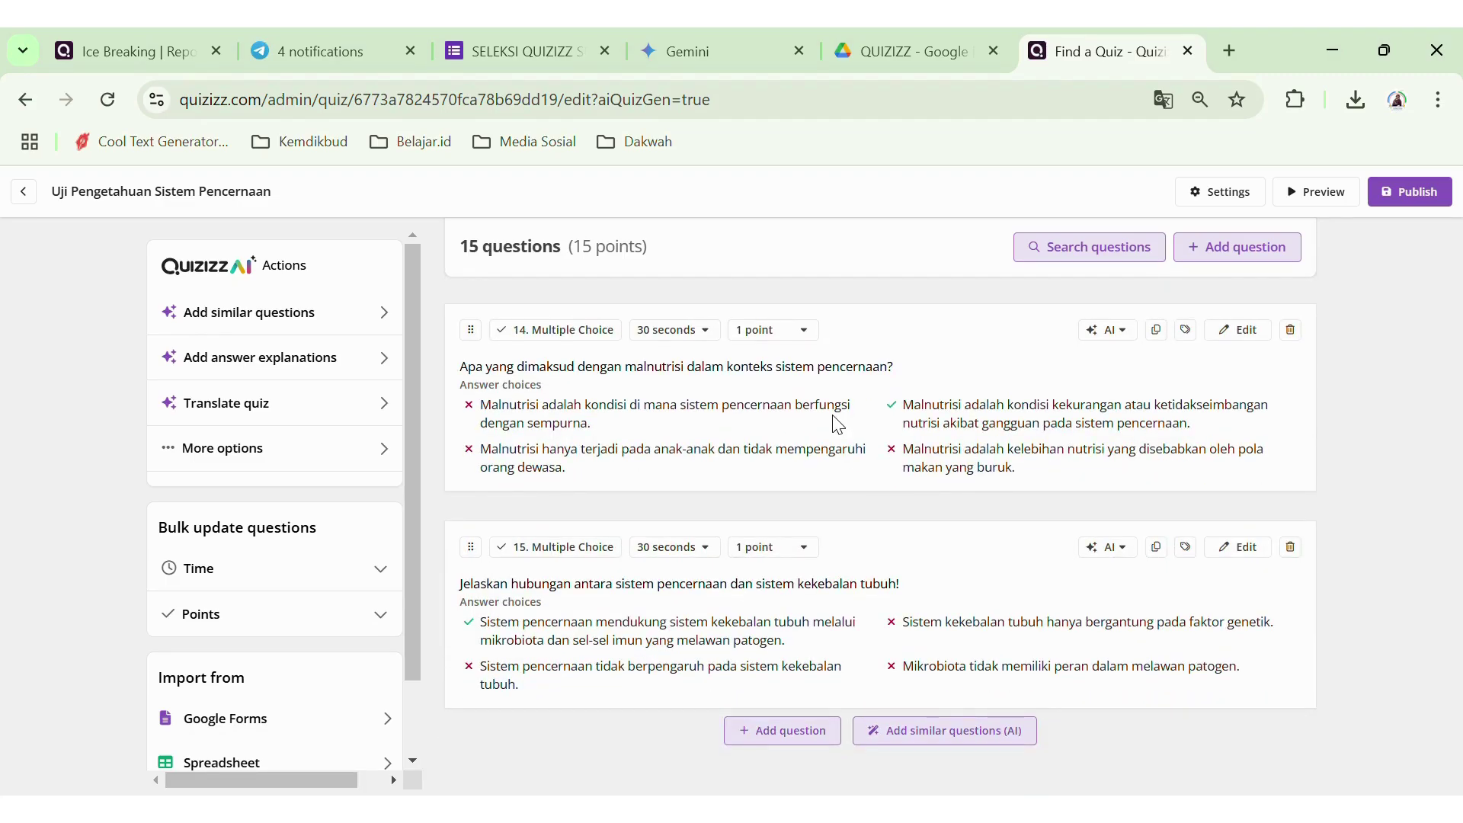
pyautogui.scroll(20, 830, 419)
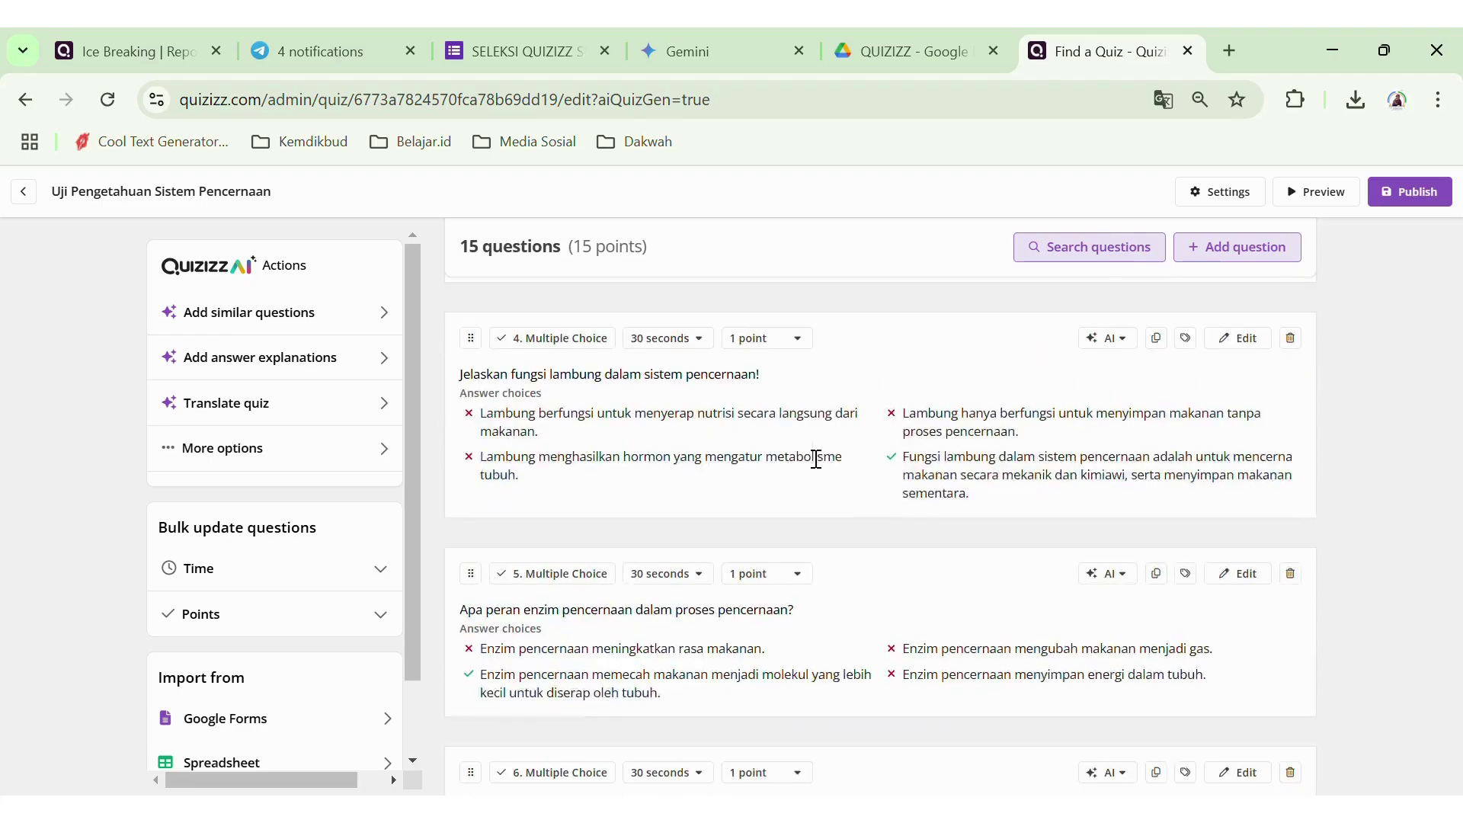
pyautogui.scroll(3, 816, 459)
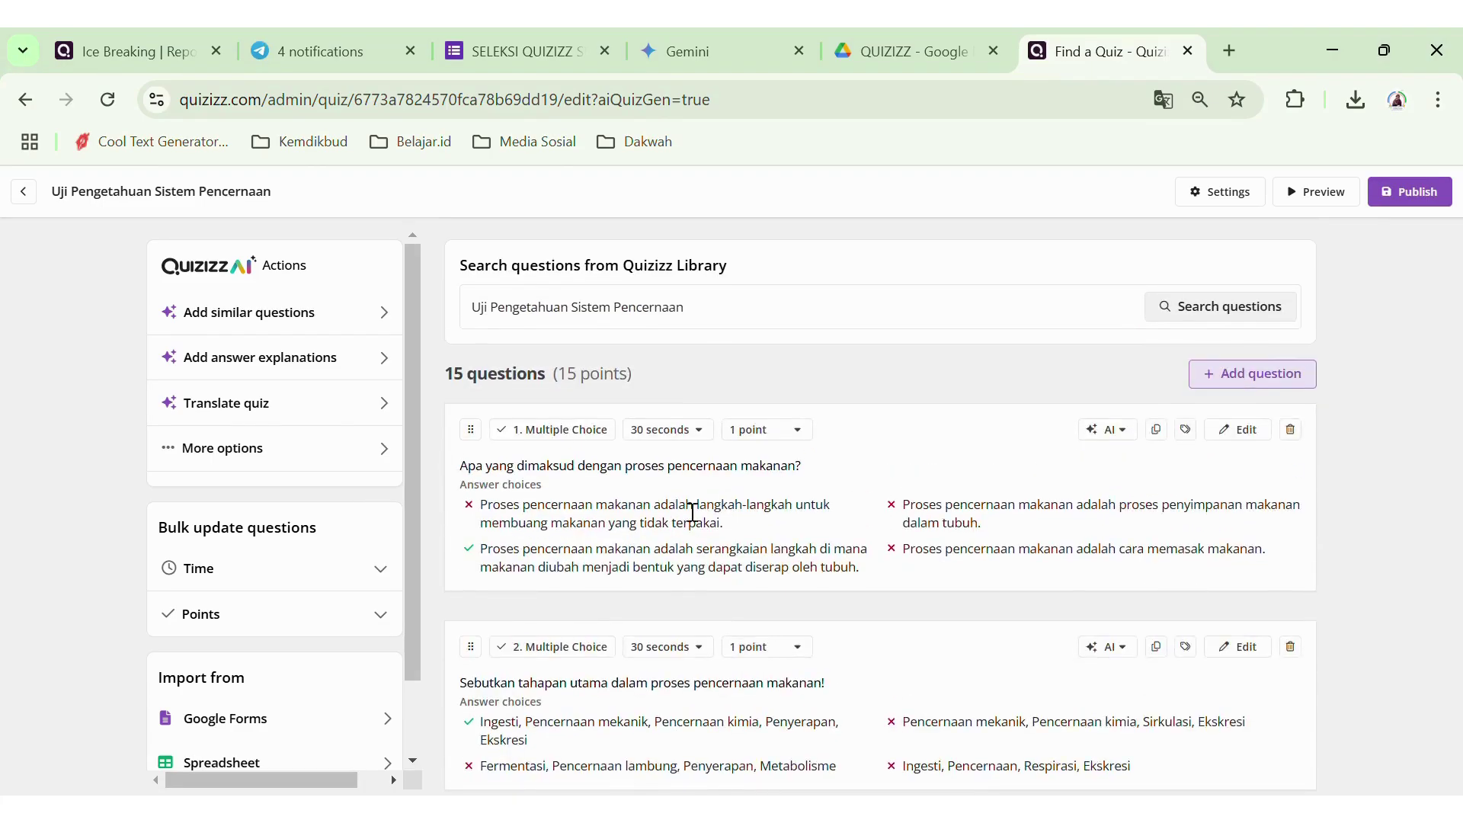
# - Open the first question, about the meaning of proses pencernaan makanan, for editing and set its value to 3 points
pyautogui.click(1238, 430)
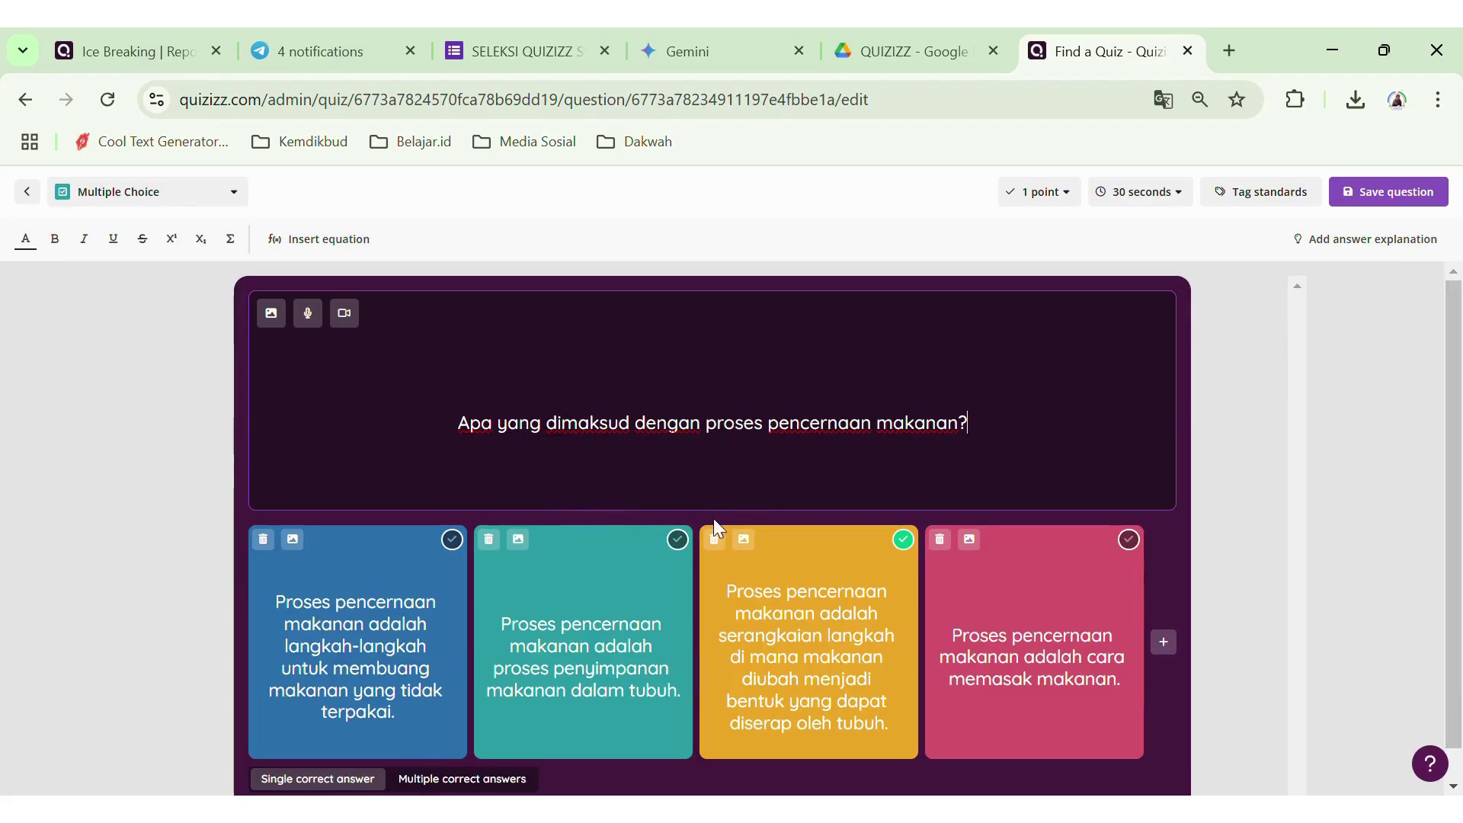
pyautogui.scroll(-1, 792, 598)
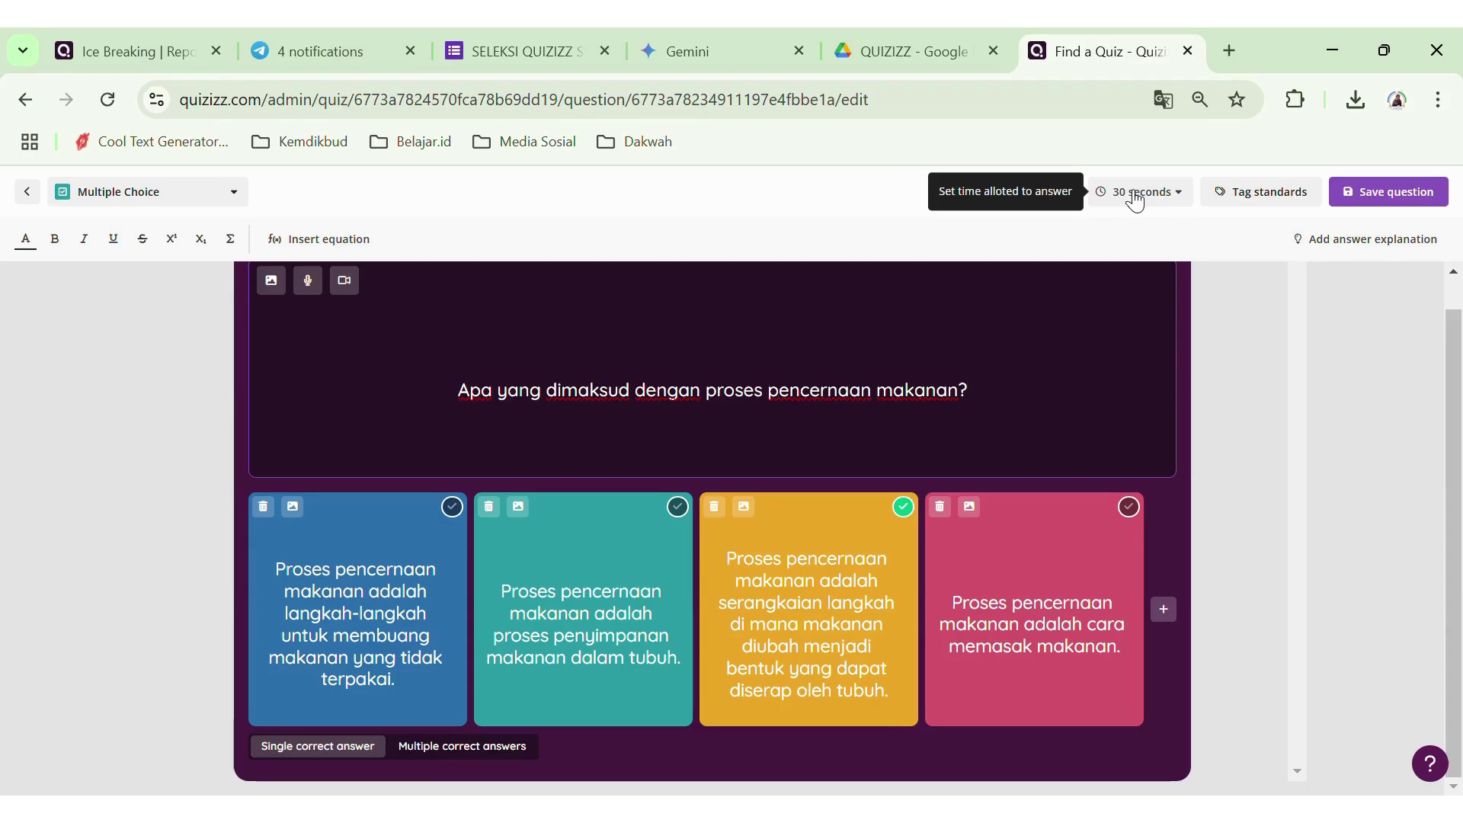
pyautogui.click(1066, 197)
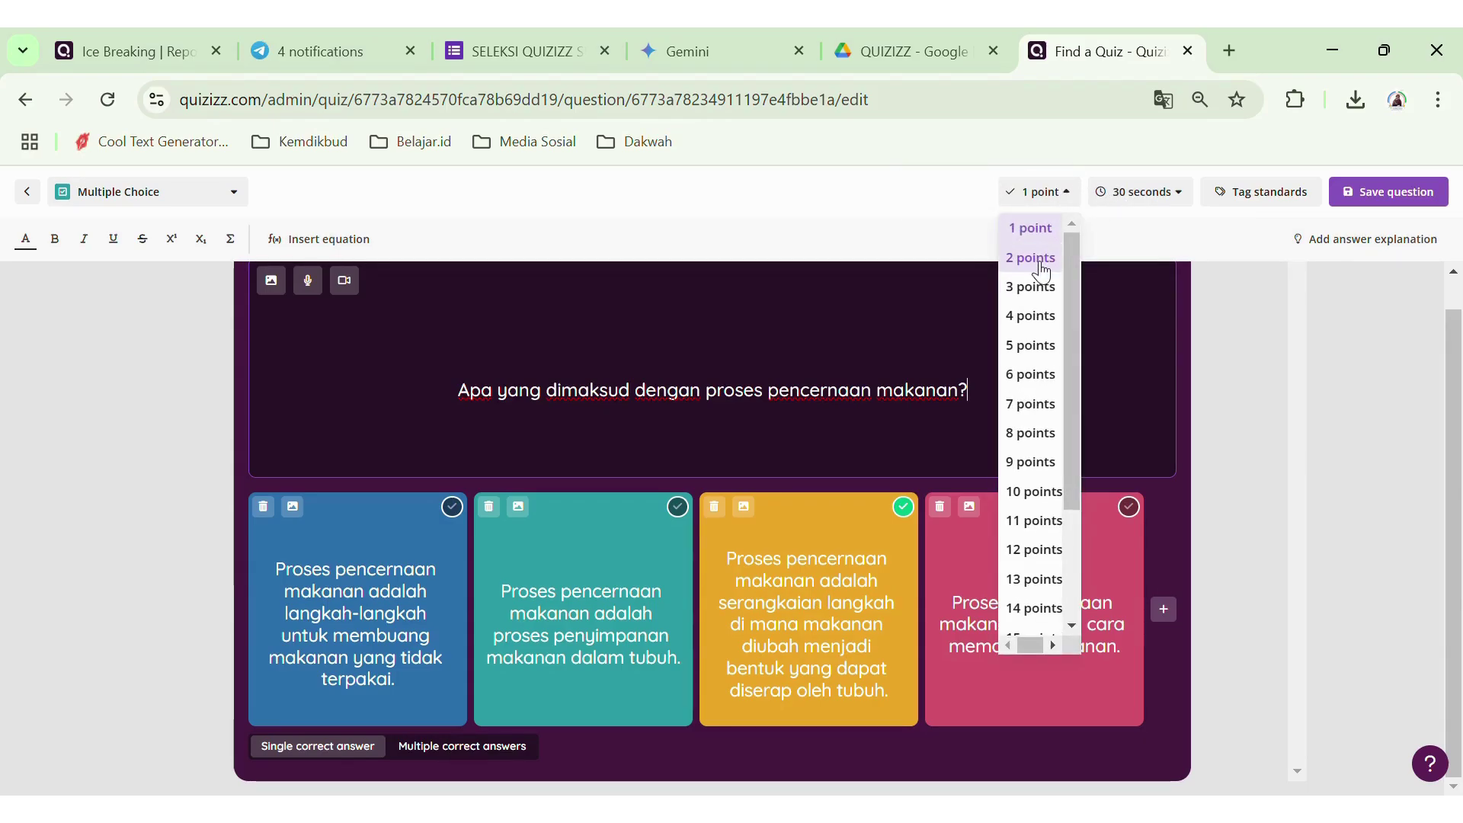
pyautogui.click(1040, 263)
pyautogui.click(1074, 198)
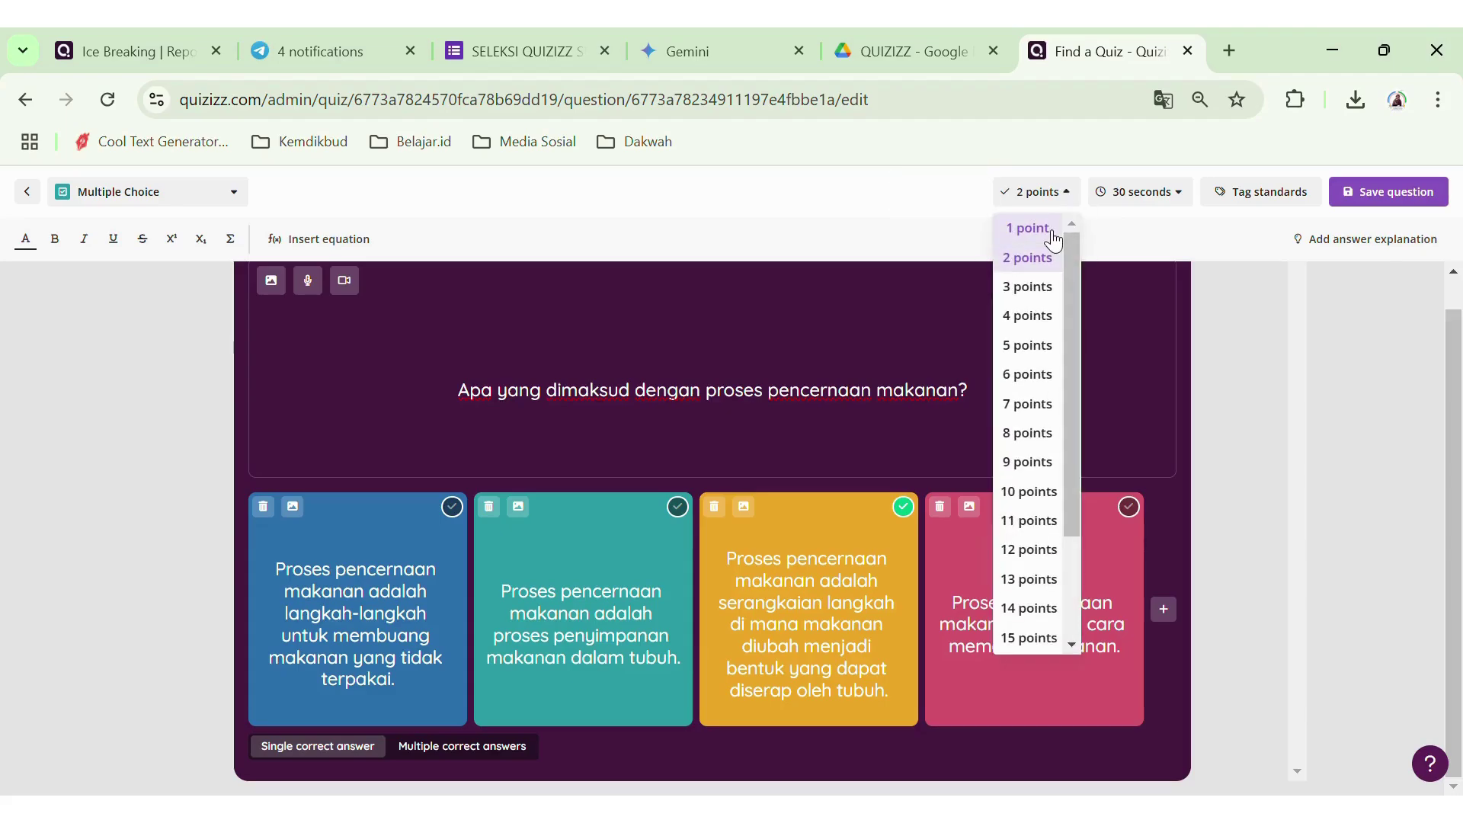
pyautogui.click(1053, 233)
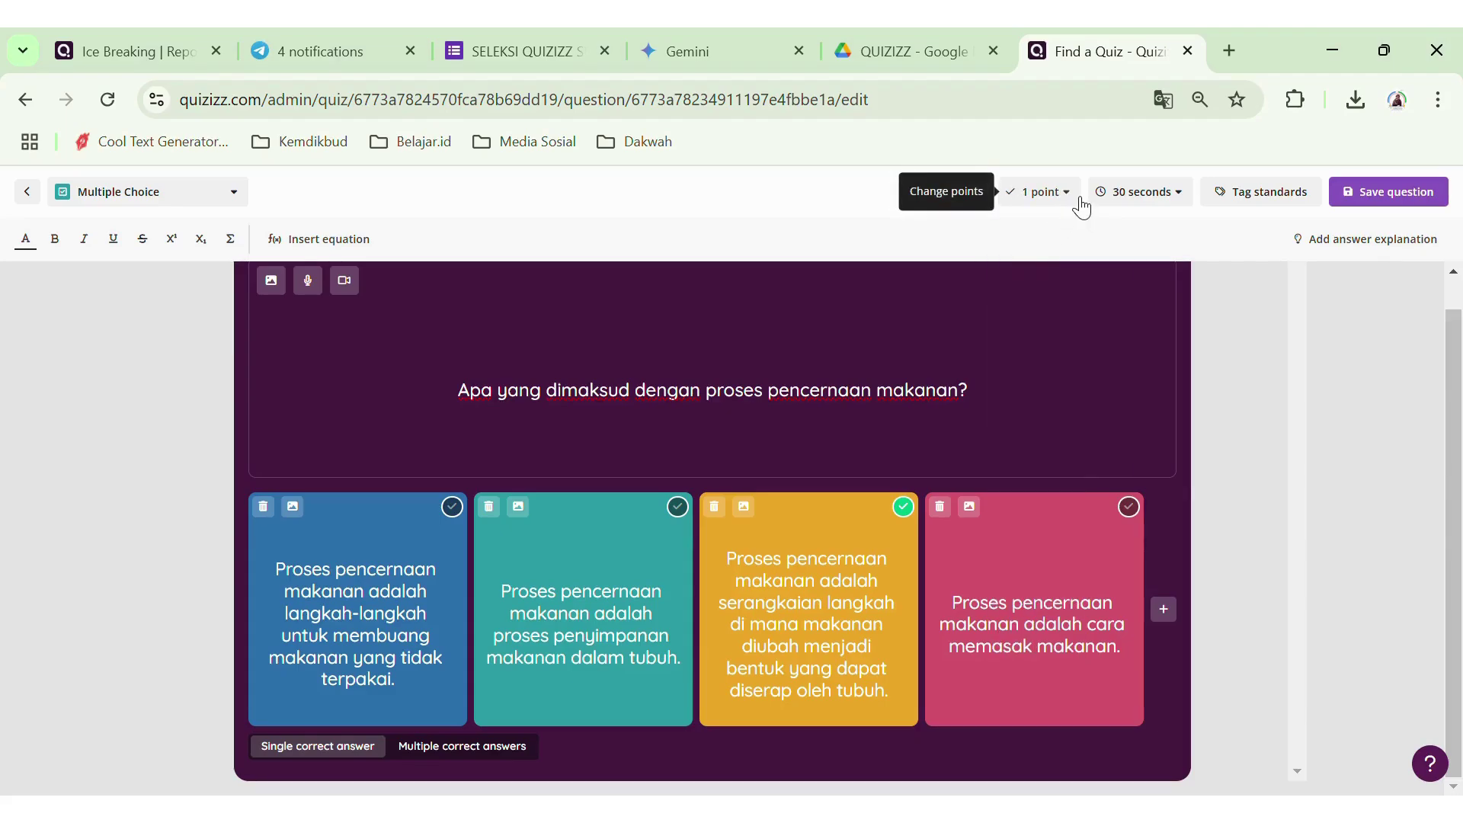
pyautogui.click(1081, 203)
pyautogui.click(1033, 282)
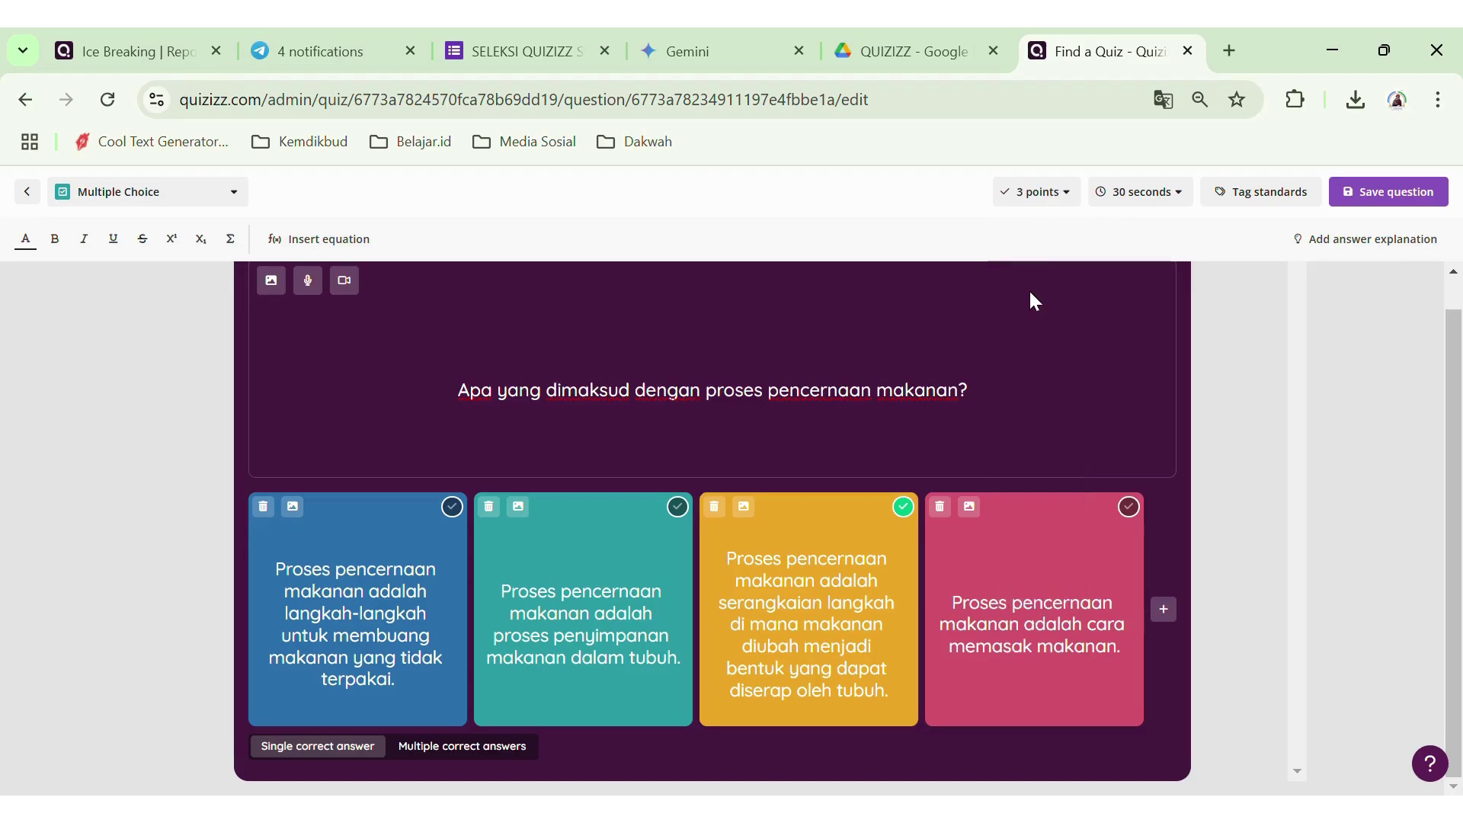
# - Choose 30 seconds as the answer time for the first question and save the question
pyautogui.click(1143, 194)
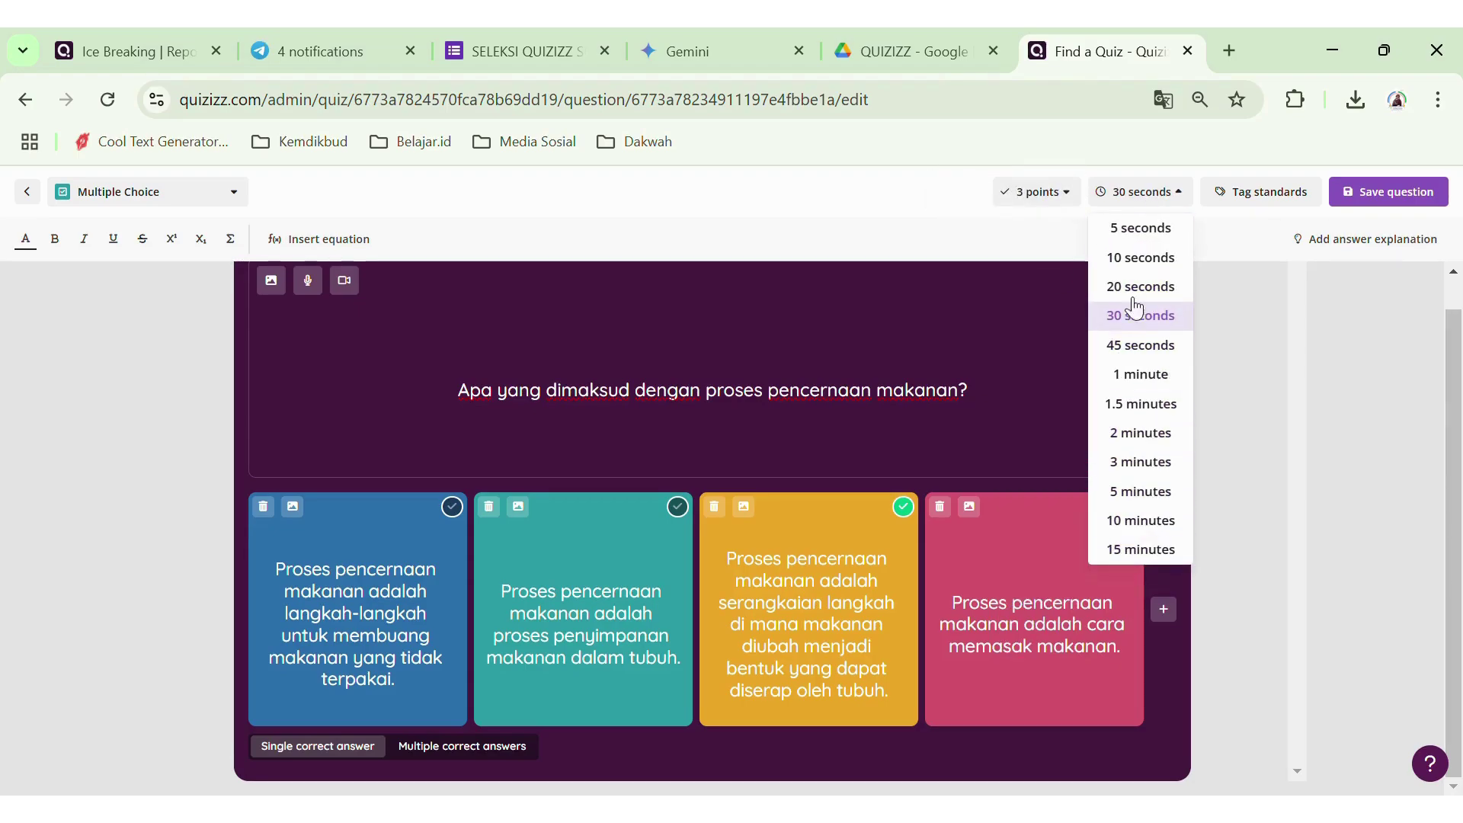
pyautogui.click(1152, 314)
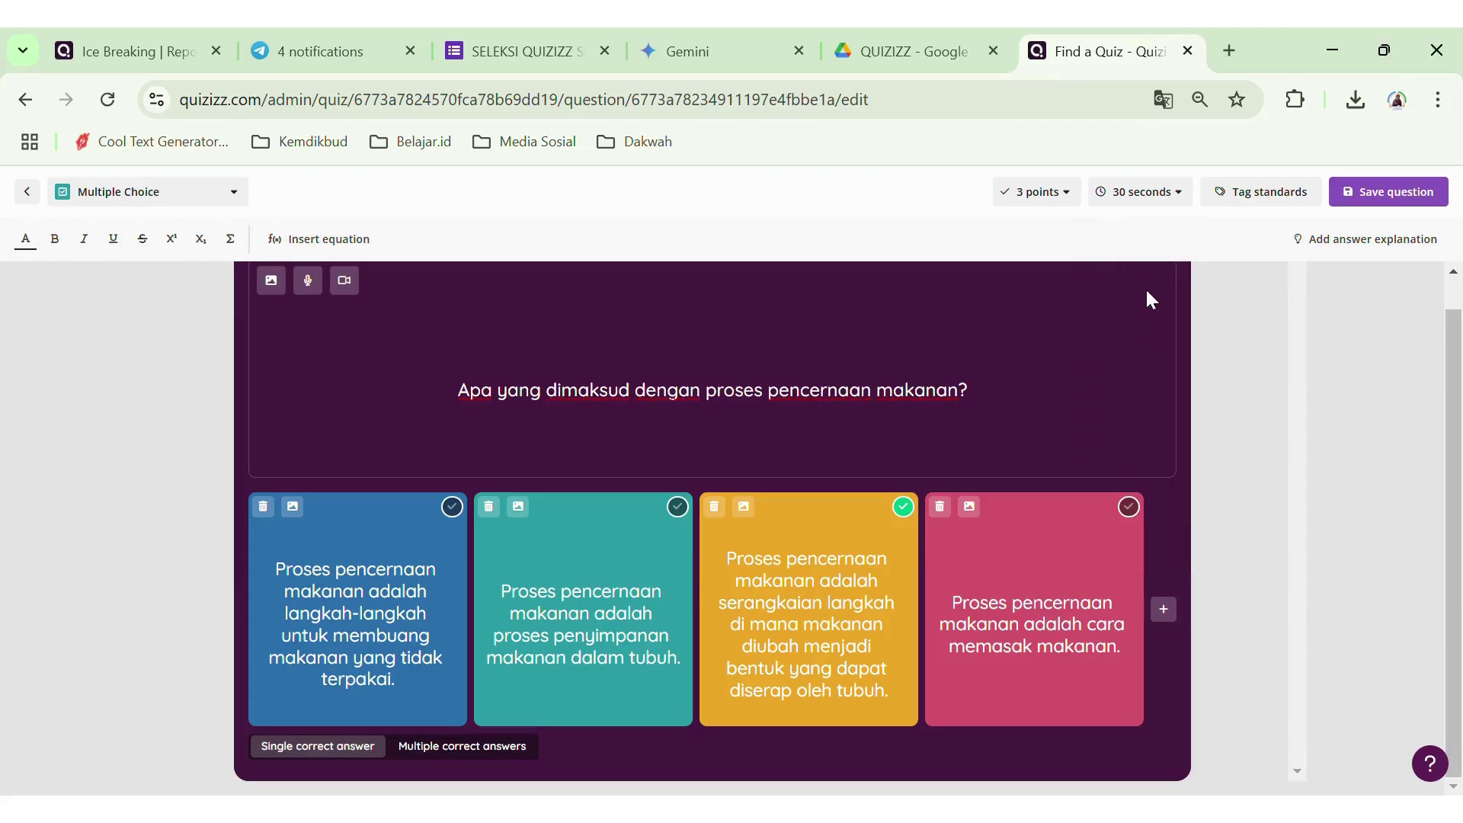
pyautogui.click(1381, 196)
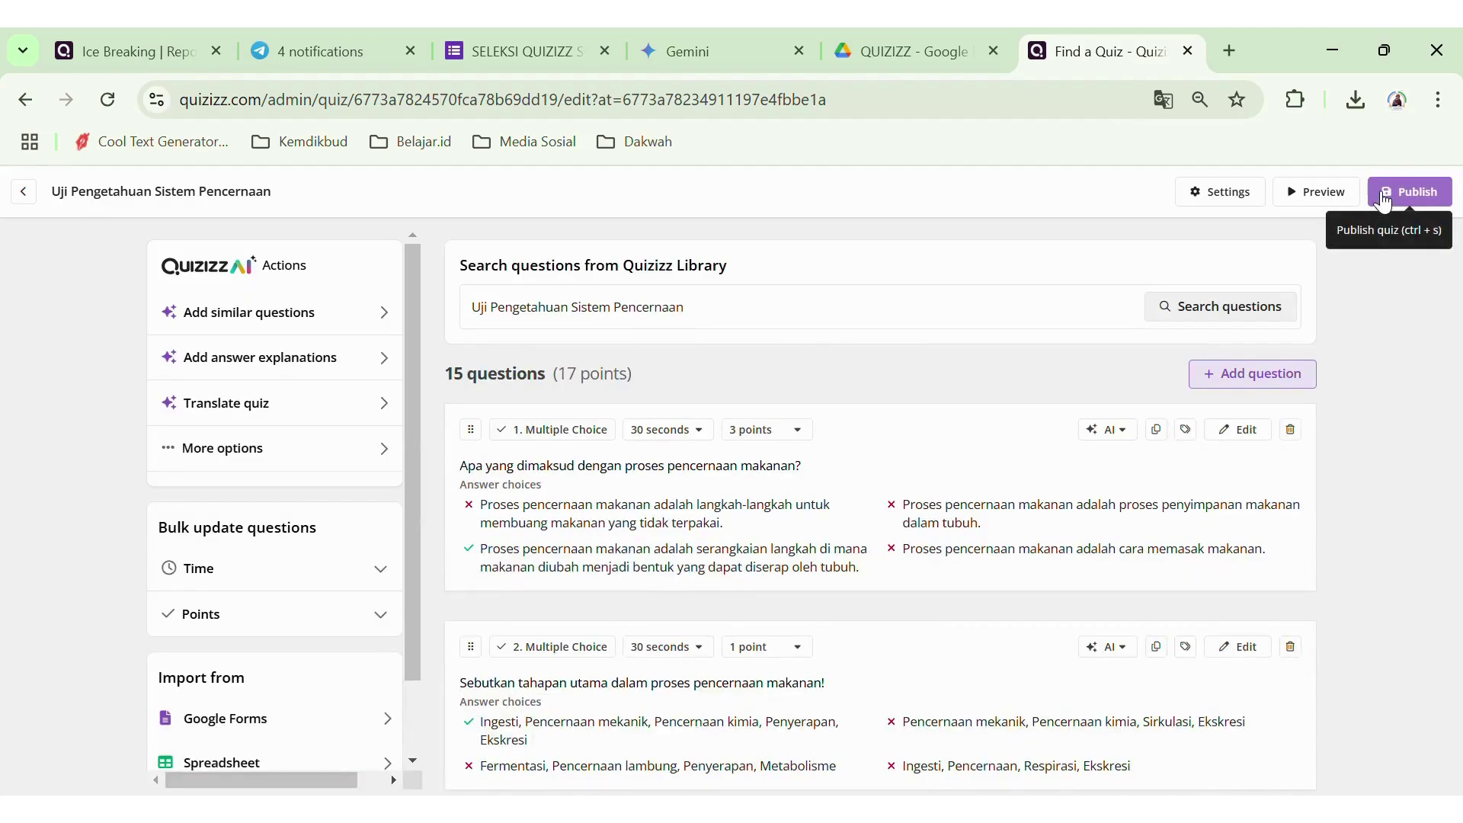
# - Generate additional similar questions with AI at the end of the quiz's question list
pyautogui.scroll(-10, 693, 671)
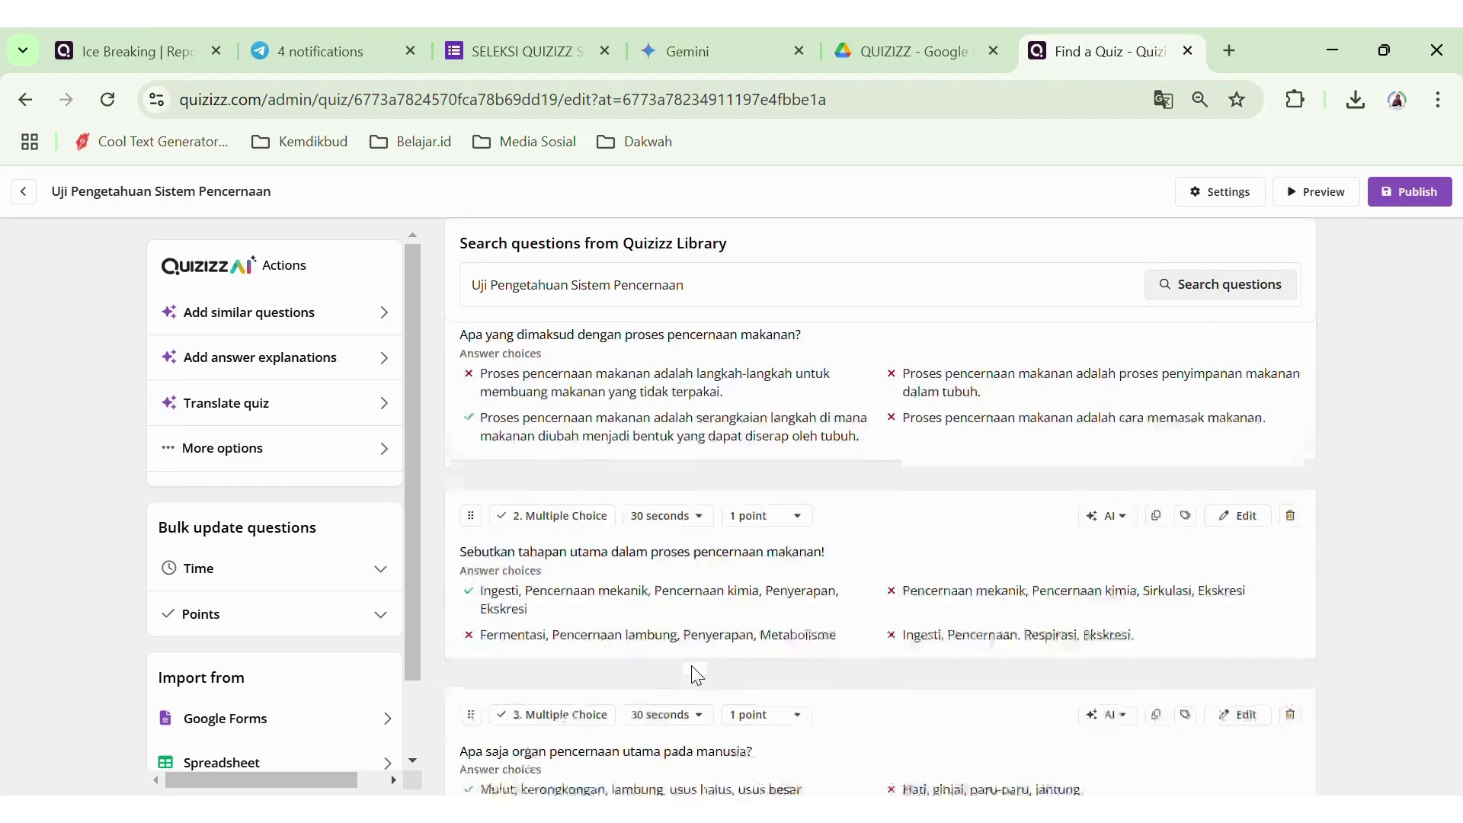
pyautogui.scroll(-2, 693, 670)
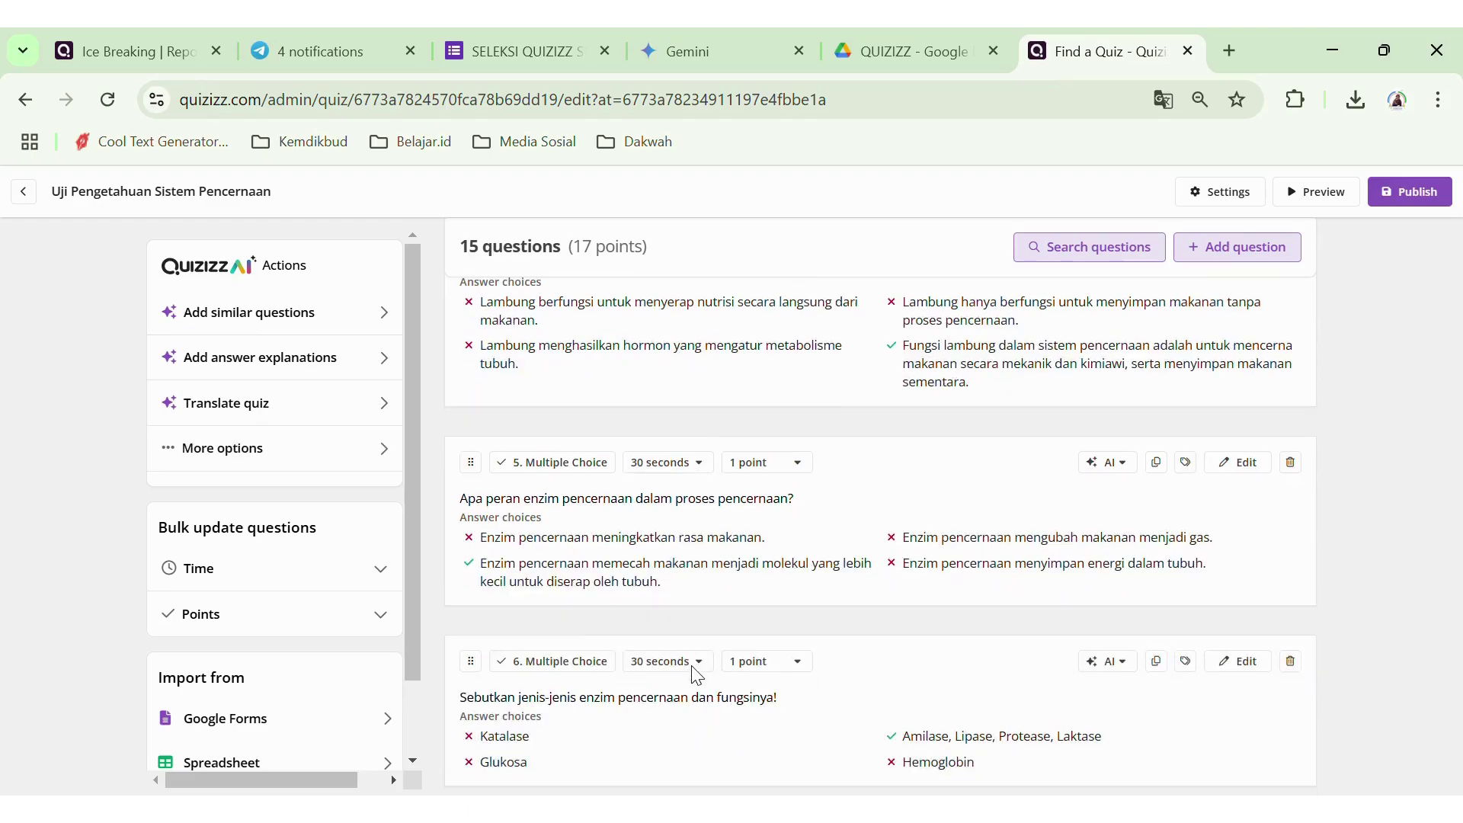
pyautogui.scroll(12, 693, 671)
pyautogui.scroll(-20, 693, 672)
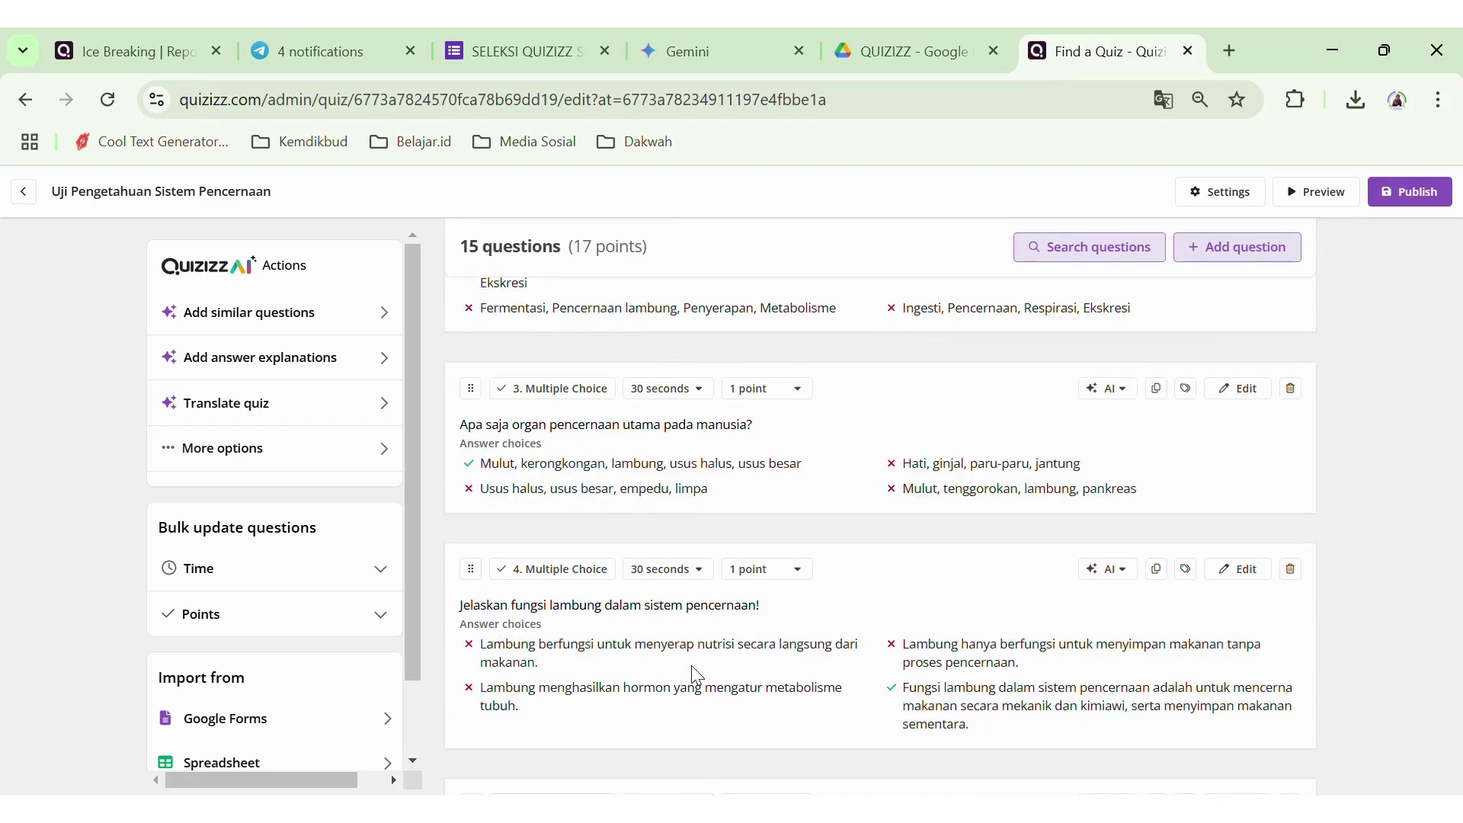
pyautogui.scroll(-10, 695, 675)
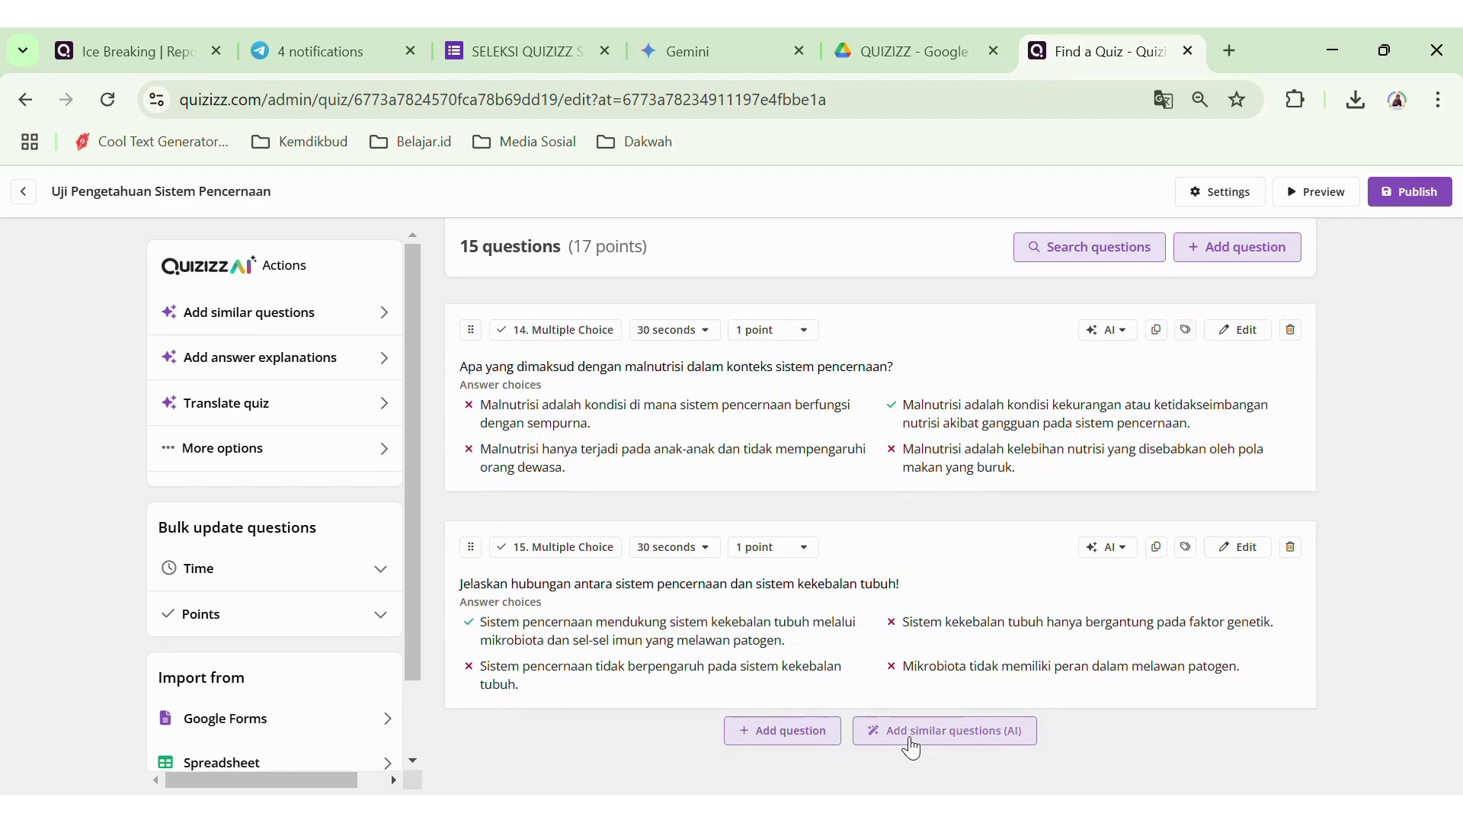
pyautogui.click(911, 738)
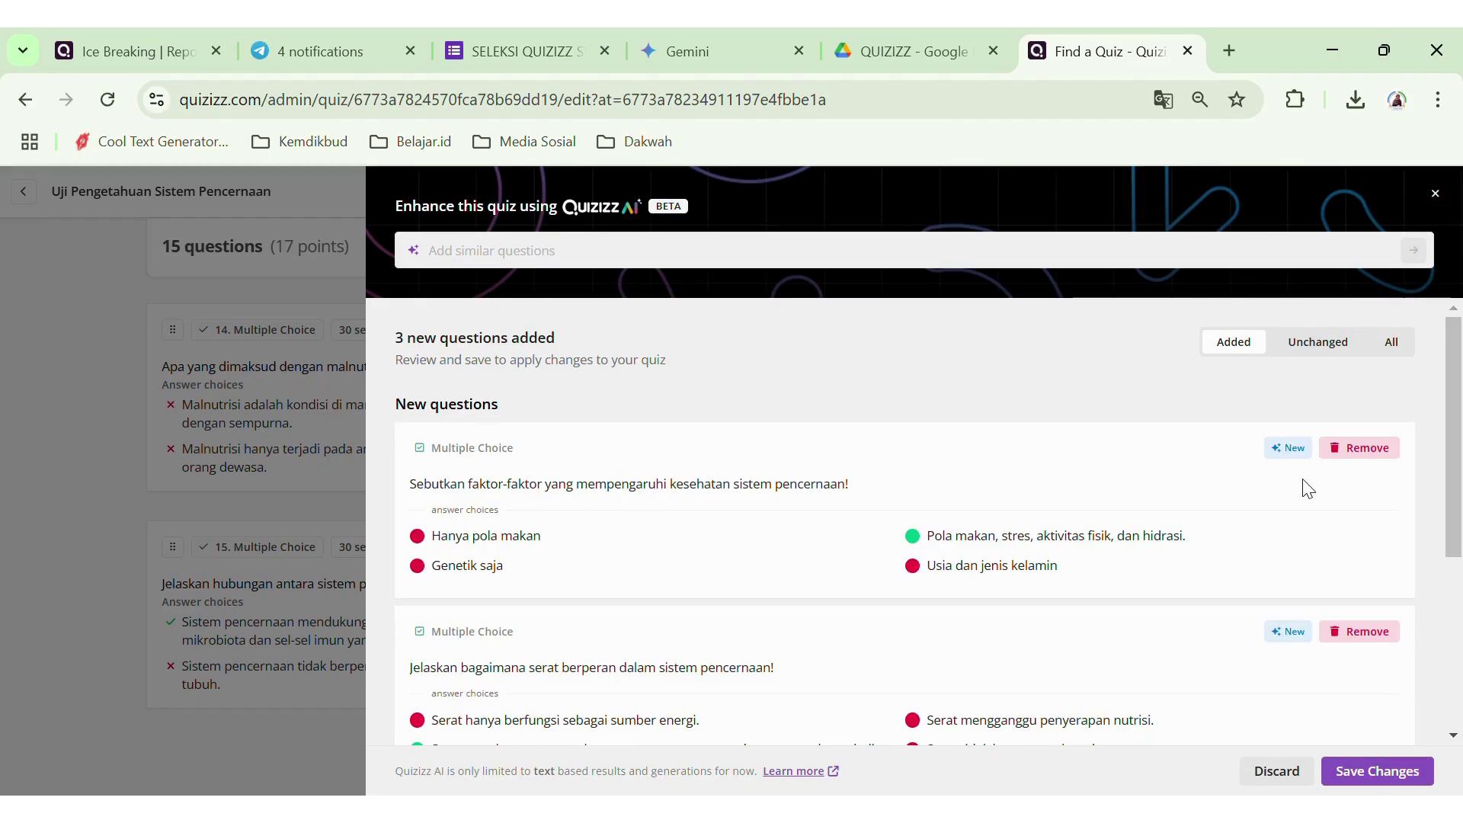
# - Review the newly generated questions and the full question list, and save the additions to the quiz
pyautogui.scroll(-3, 1330, 495)
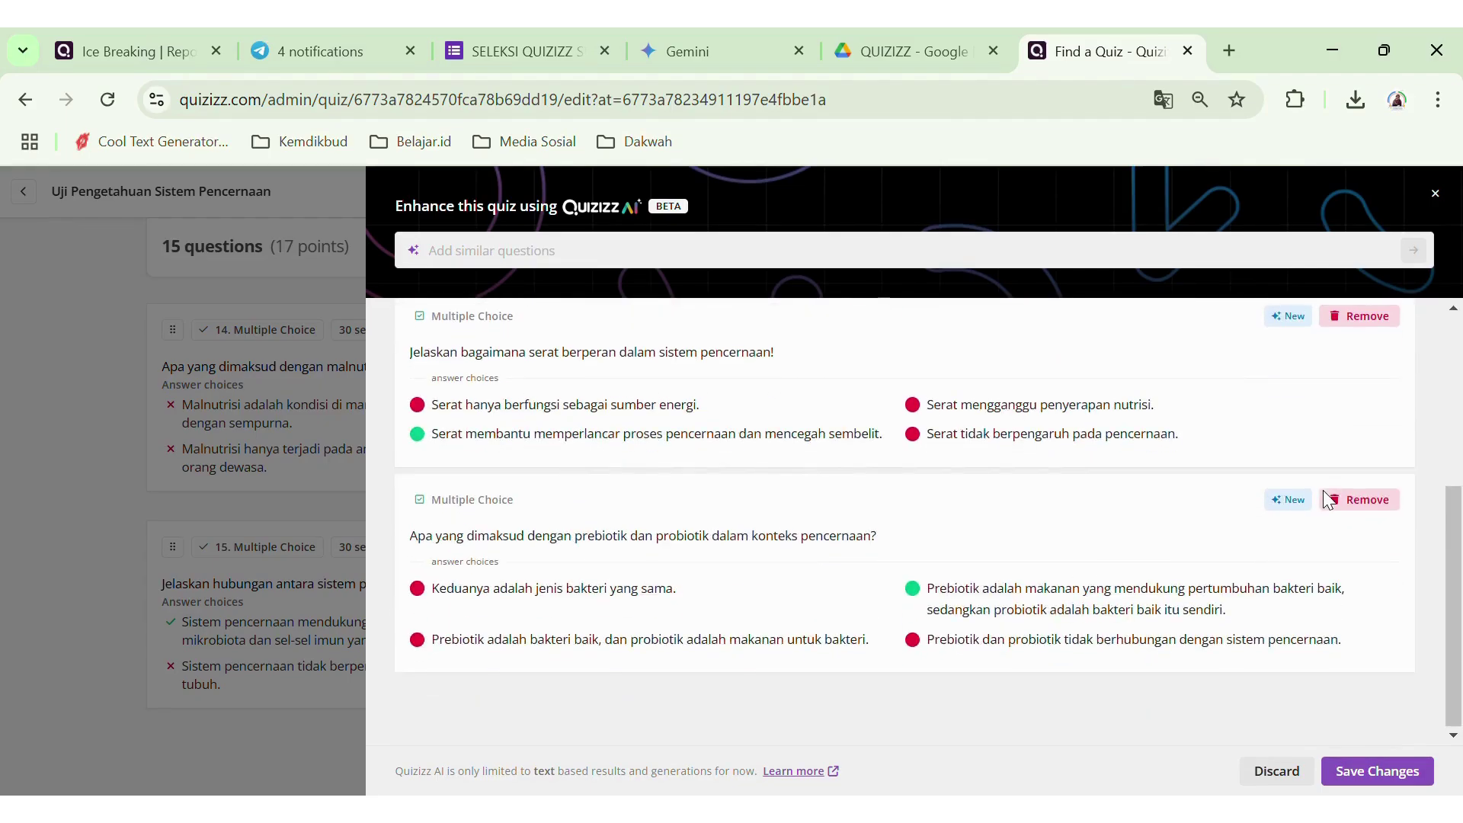
pyautogui.scroll(4, 1310, 530)
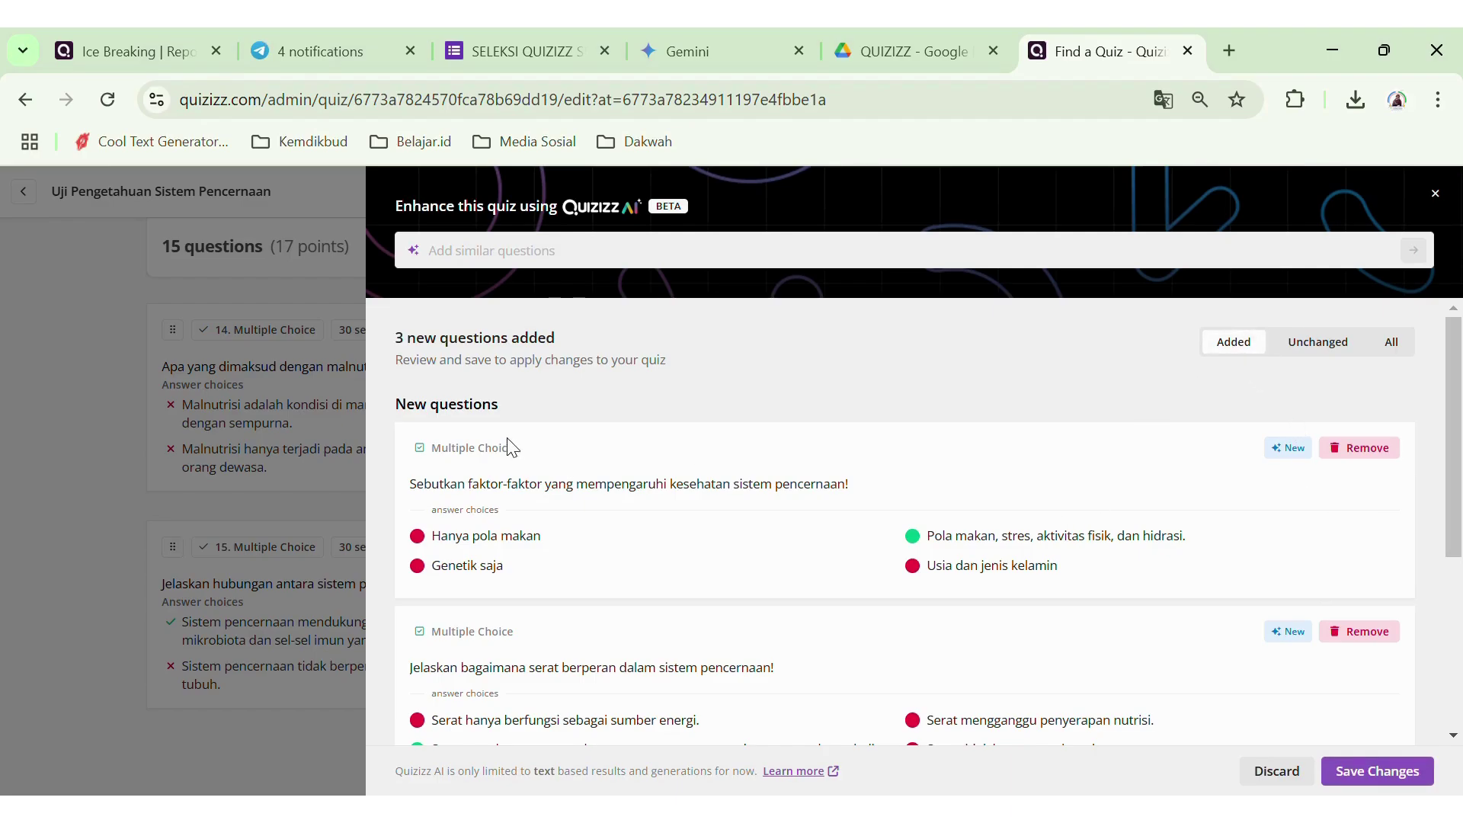
pyautogui.scroll(-3, 1268, 418)
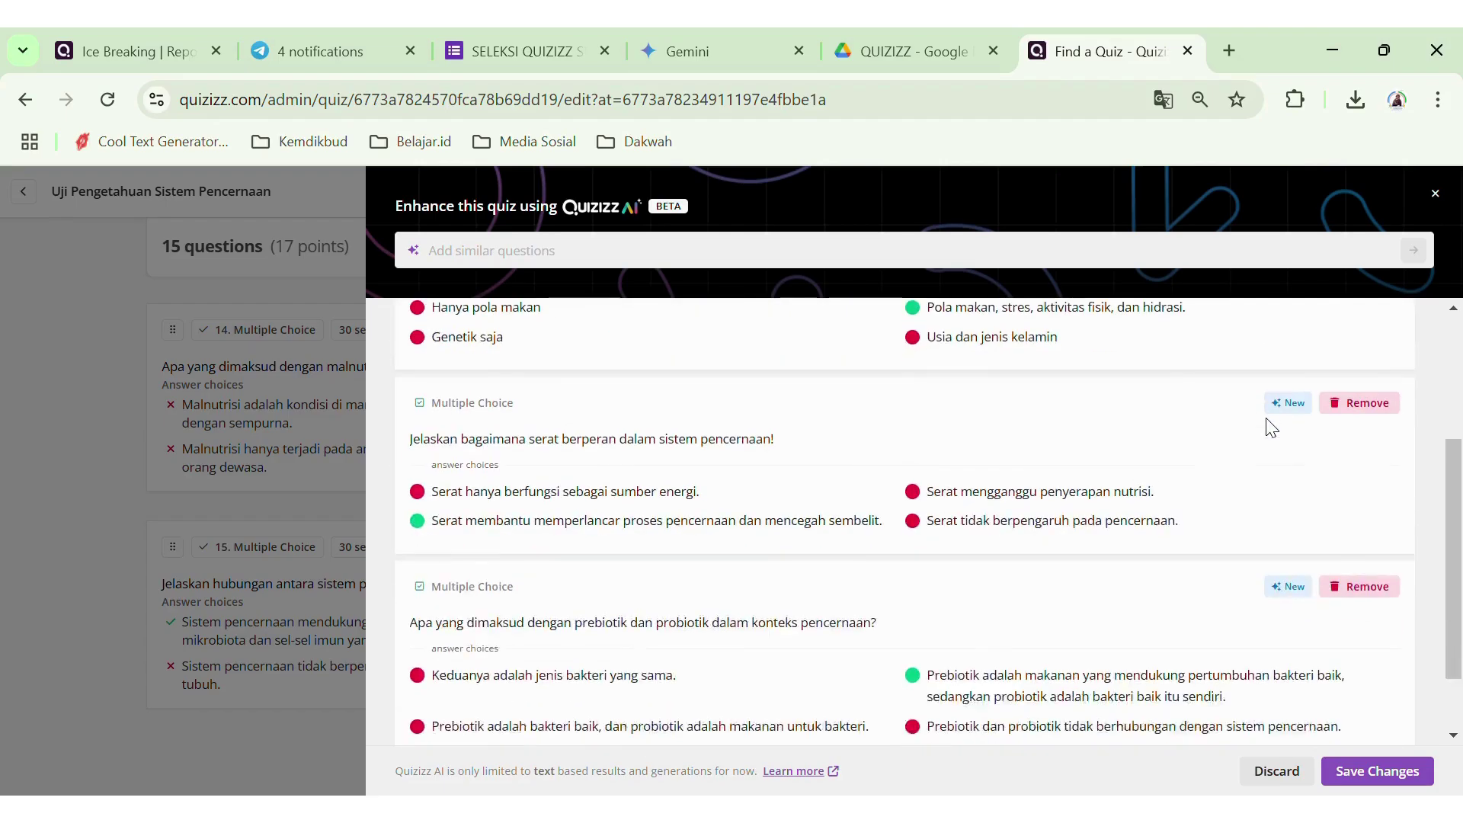
pyautogui.scroll(3, 1272, 427)
pyautogui.click(1393, 343)
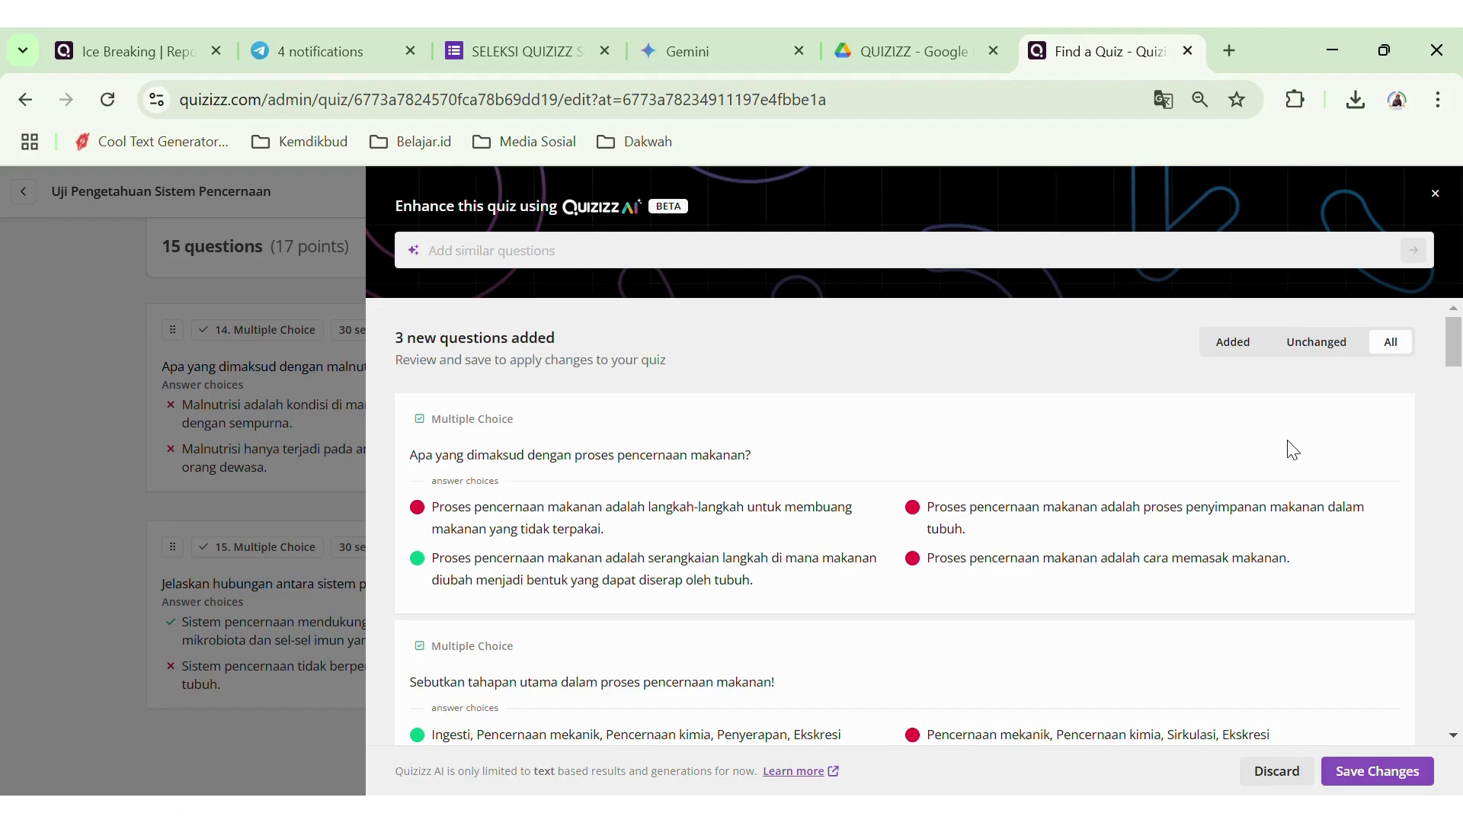
pyautogui.scroll(-5, 1294, 450)
pyautogui.scroll(-3, 1293, 450)
pyautogui.scroll(3, 1296, 450)
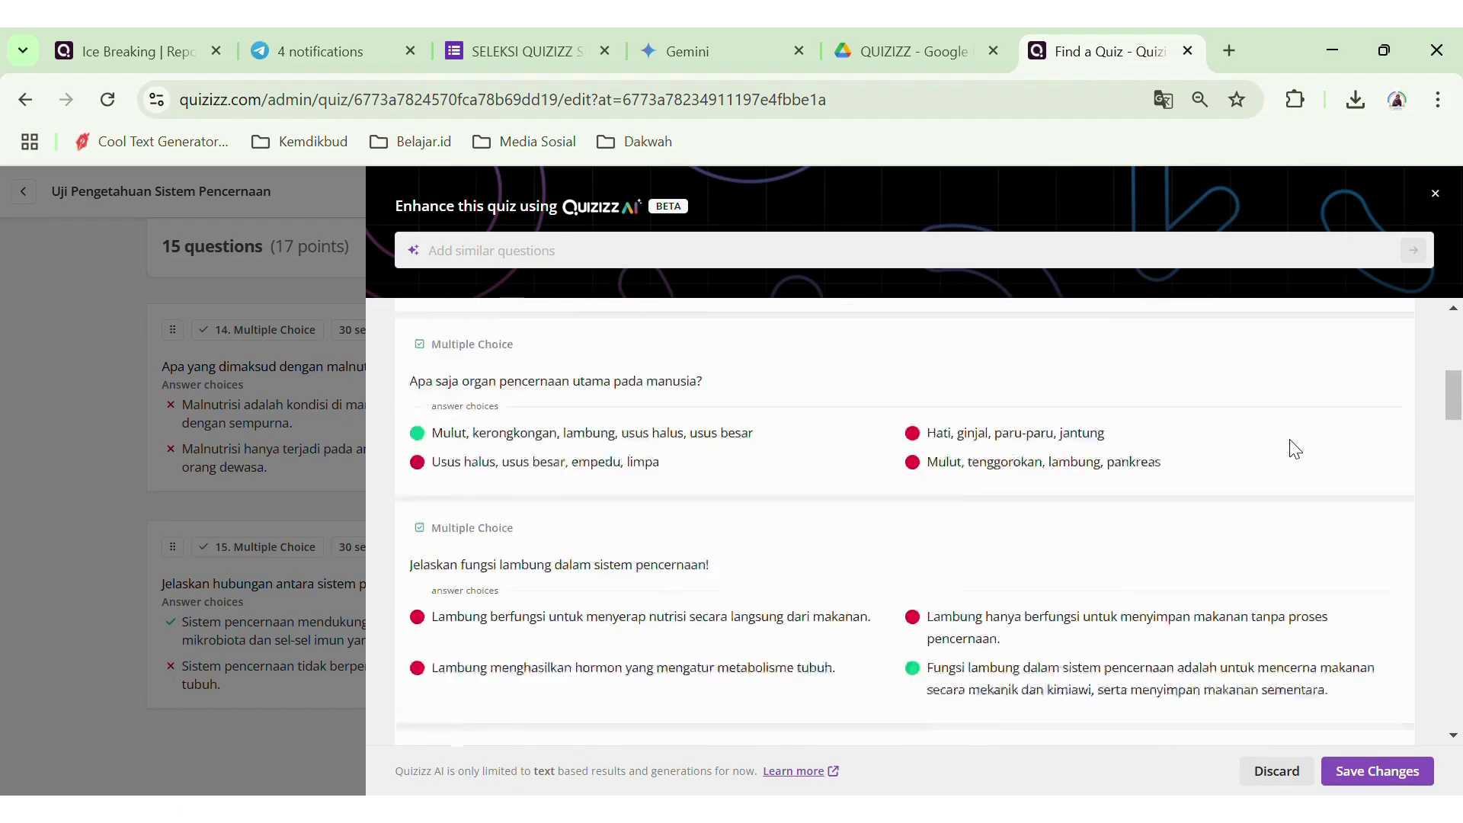
pyautogui.scroll(5, 1294, 450)
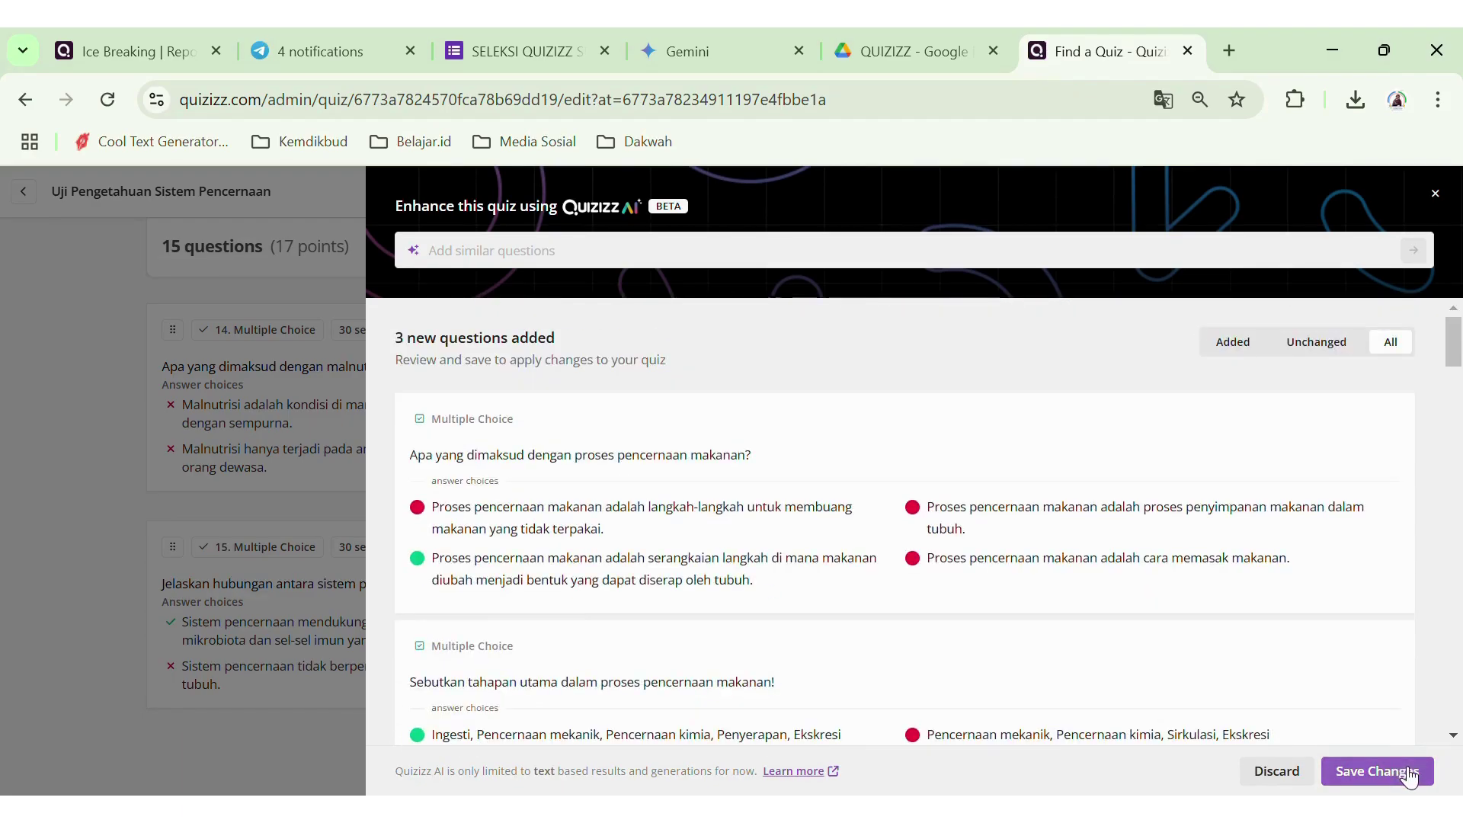
pyautogui.click(1410, 774)
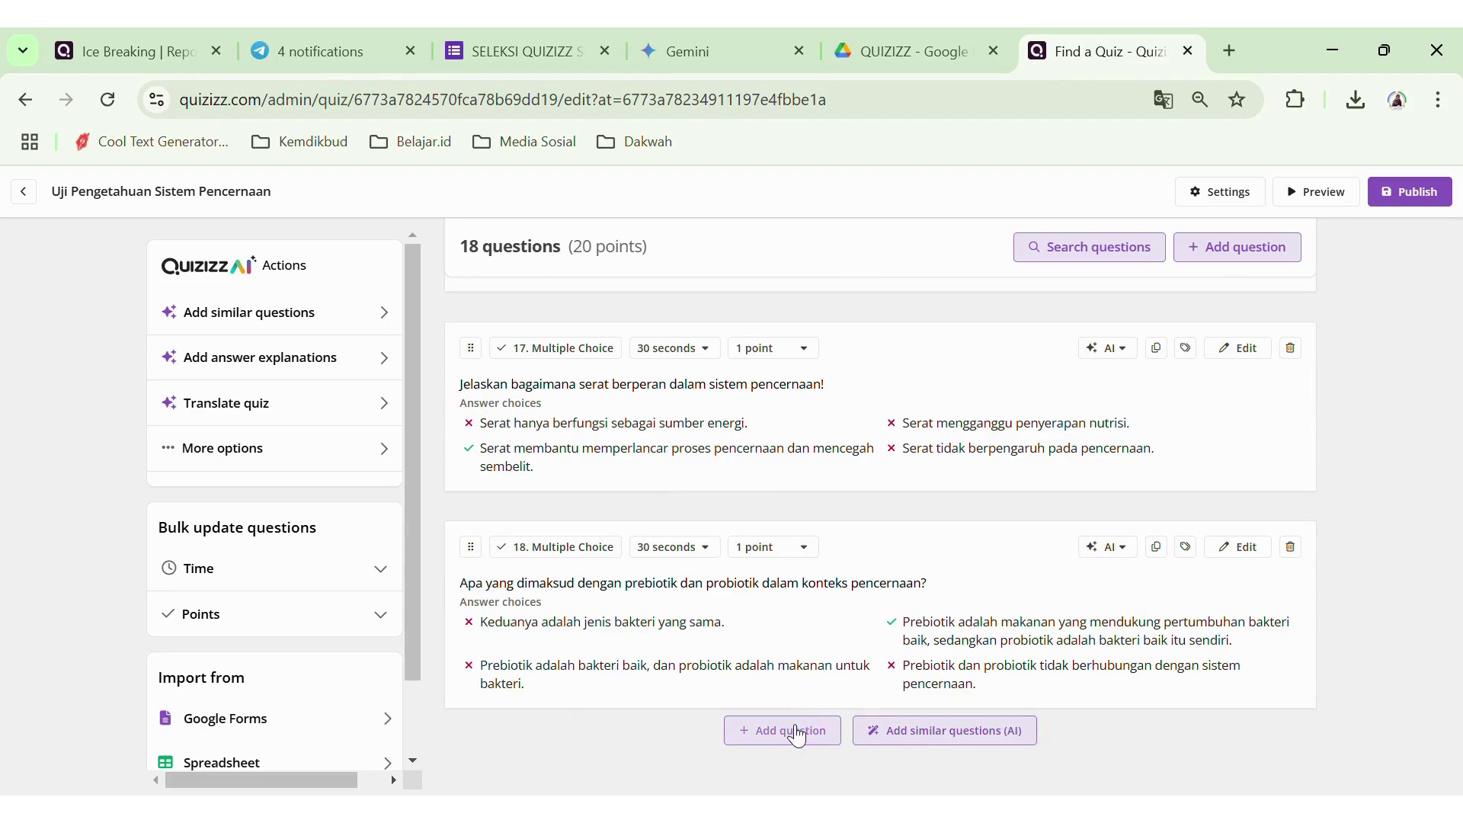
# - Look through the question types available for adding a new question, including Hotspot, without choosing one
pyautogui.click(793, 732)
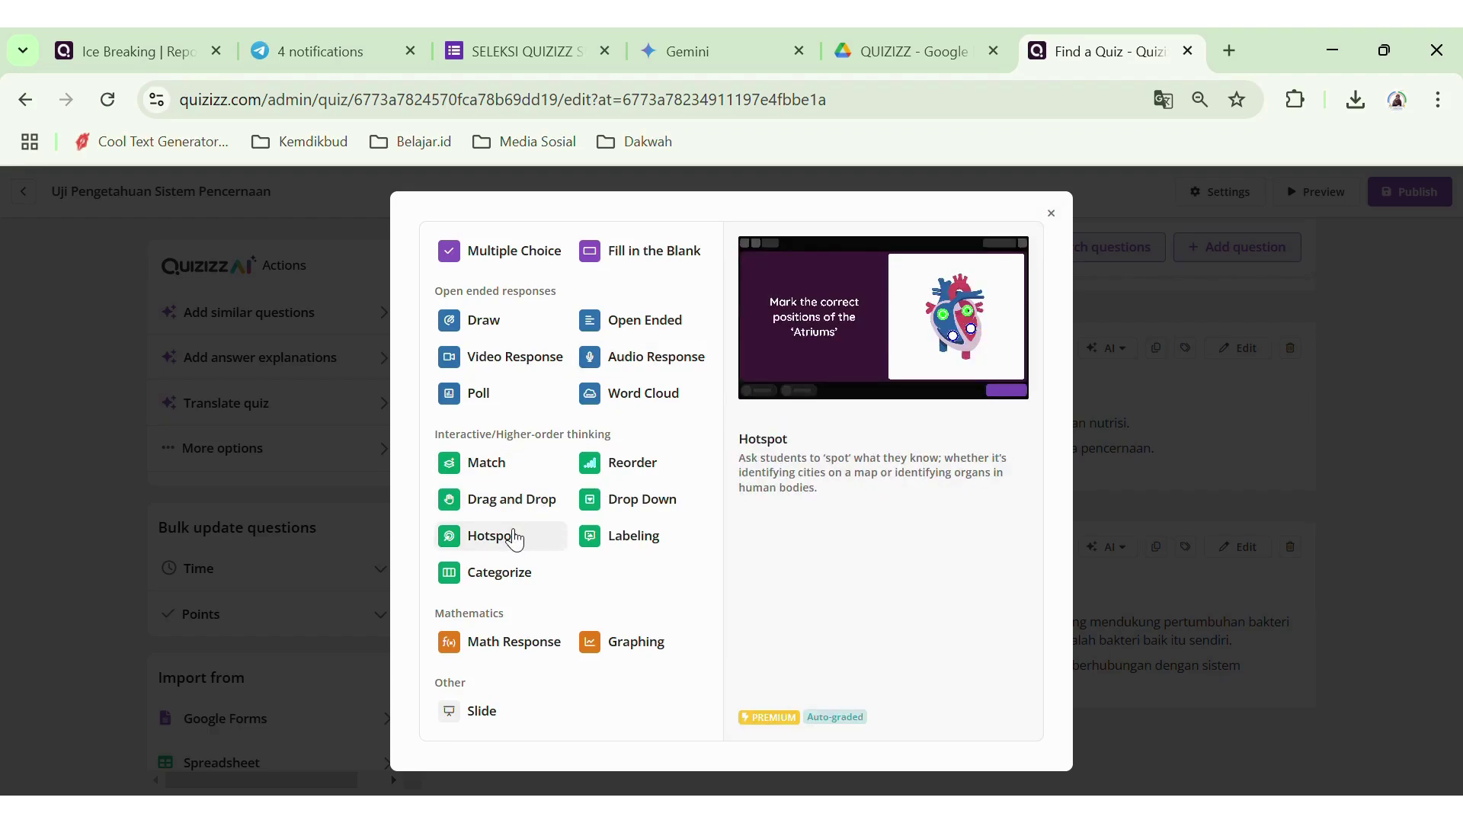
pyautogui.click(1051, 213)
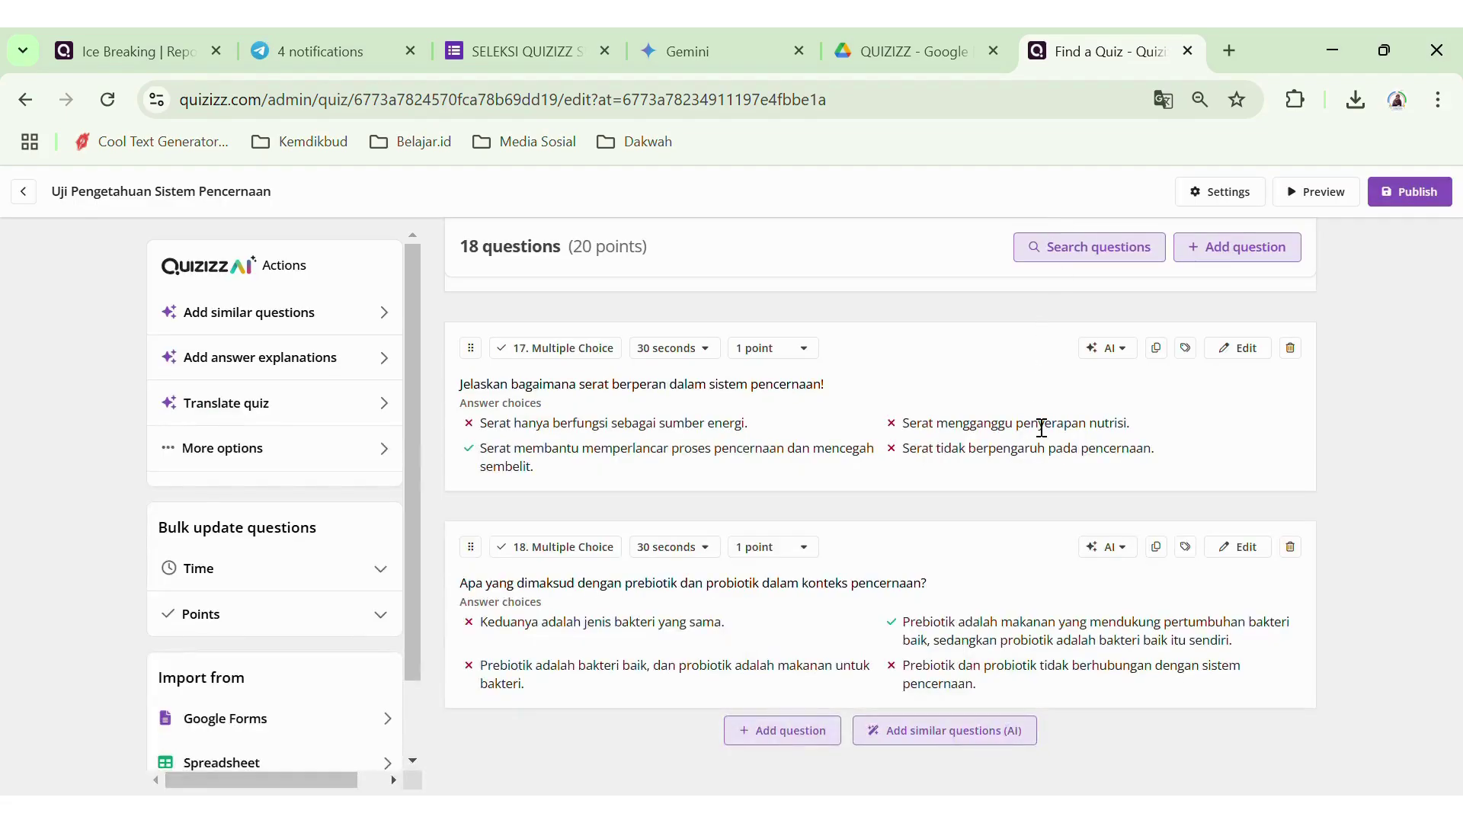
# - Publish the quiz and look over its questions on the activity page
pyautogui.scroll(20, 1037, 435)
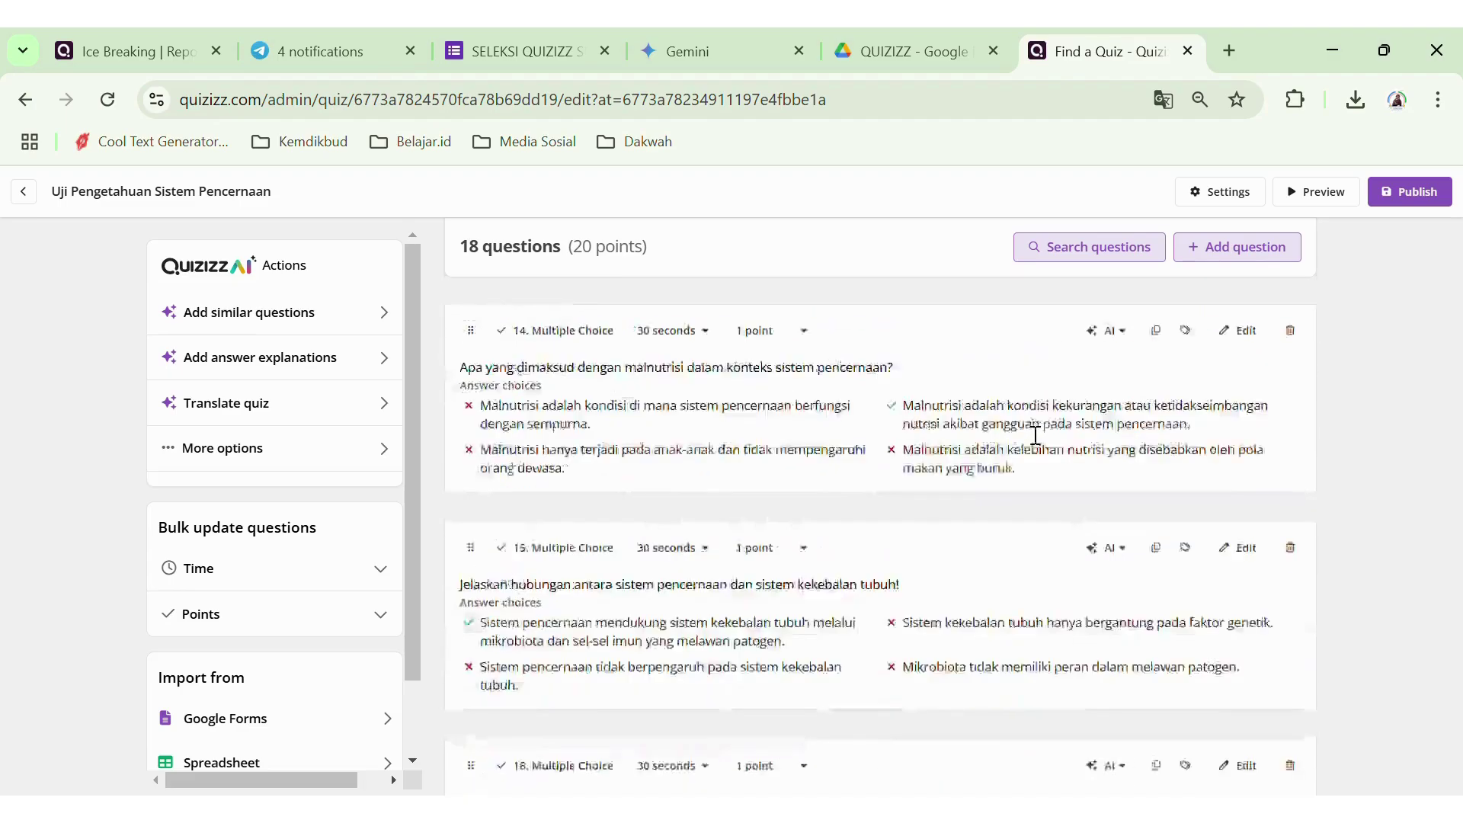
pyautogui.scroll(18, 1036, 435)
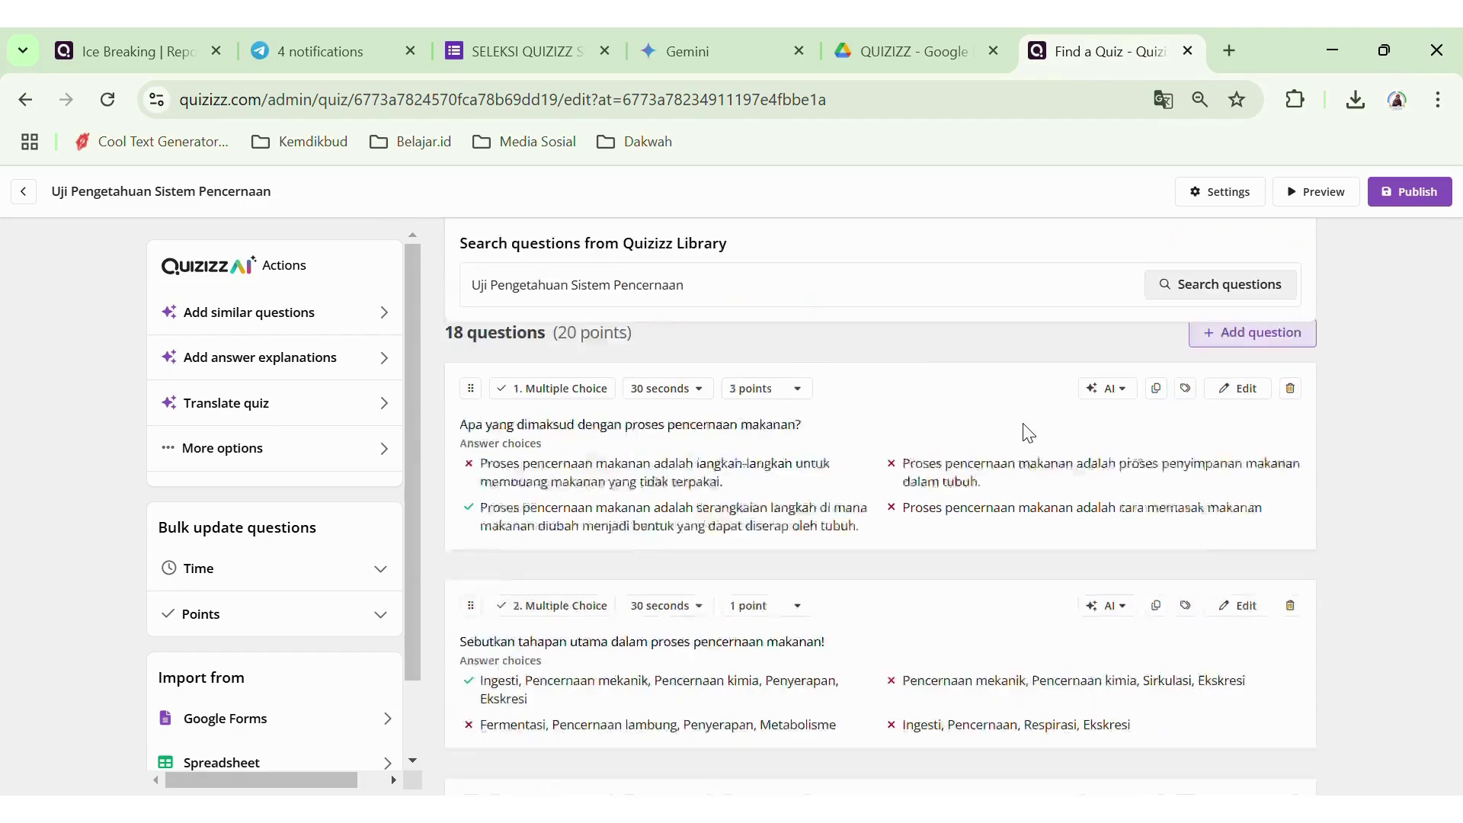
pyautogui.click(1396, 192)
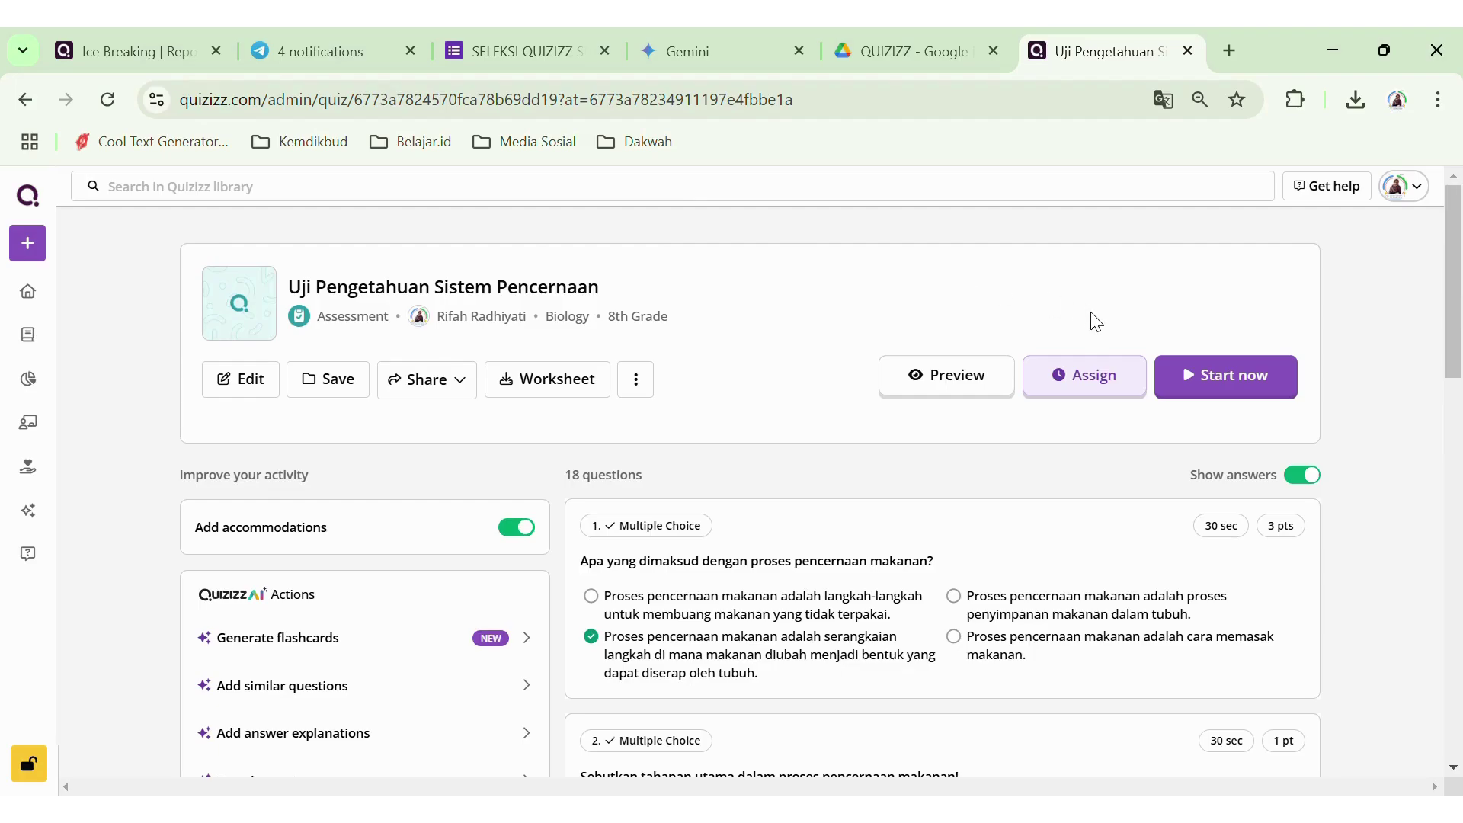
pyautogui.scroll(-4, 1064, 571)
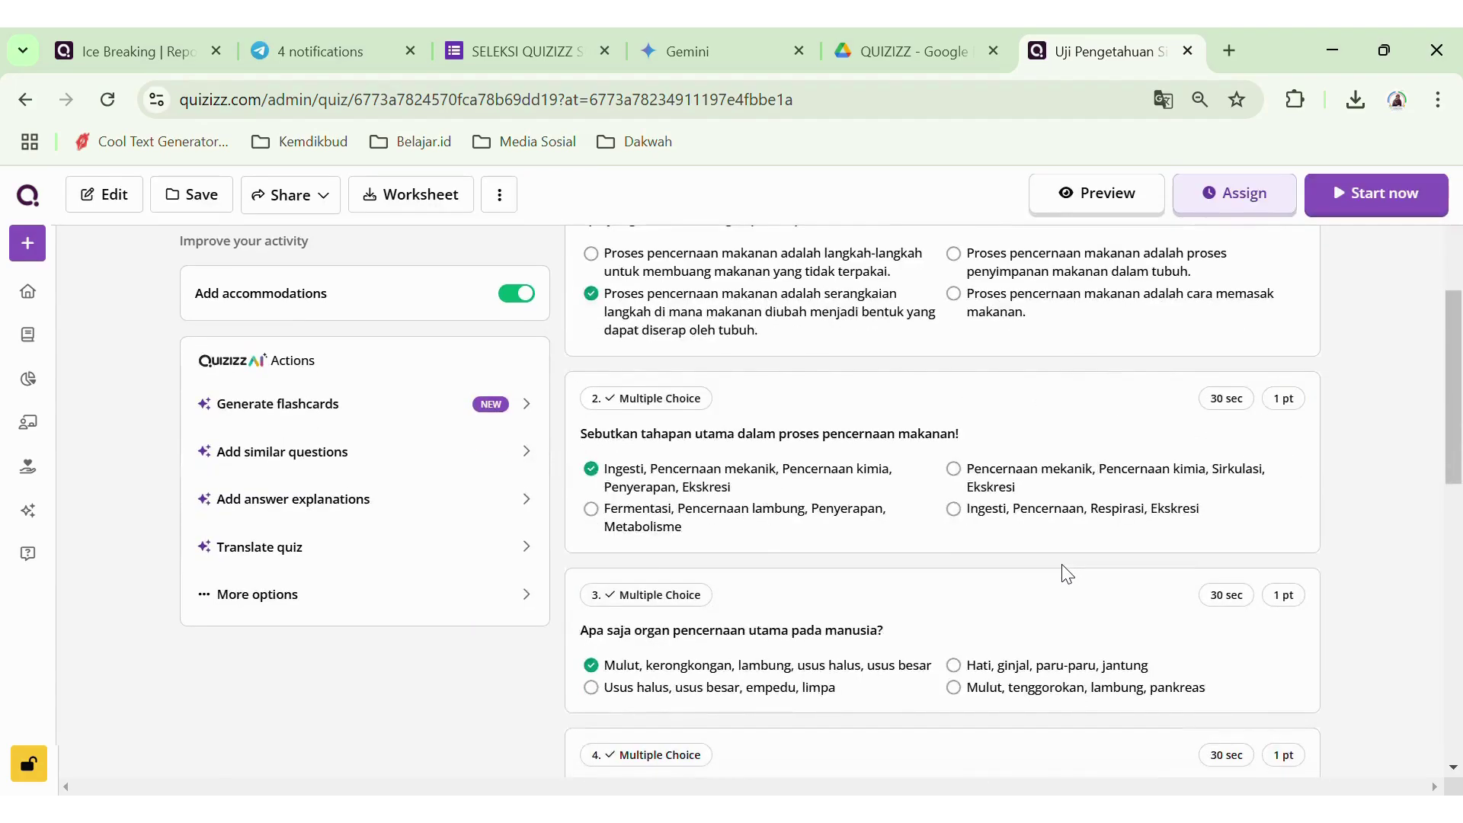
pyautogui.scroll(-5, 1066, 573)
pyautogui.scroll(7, 1066, 573)
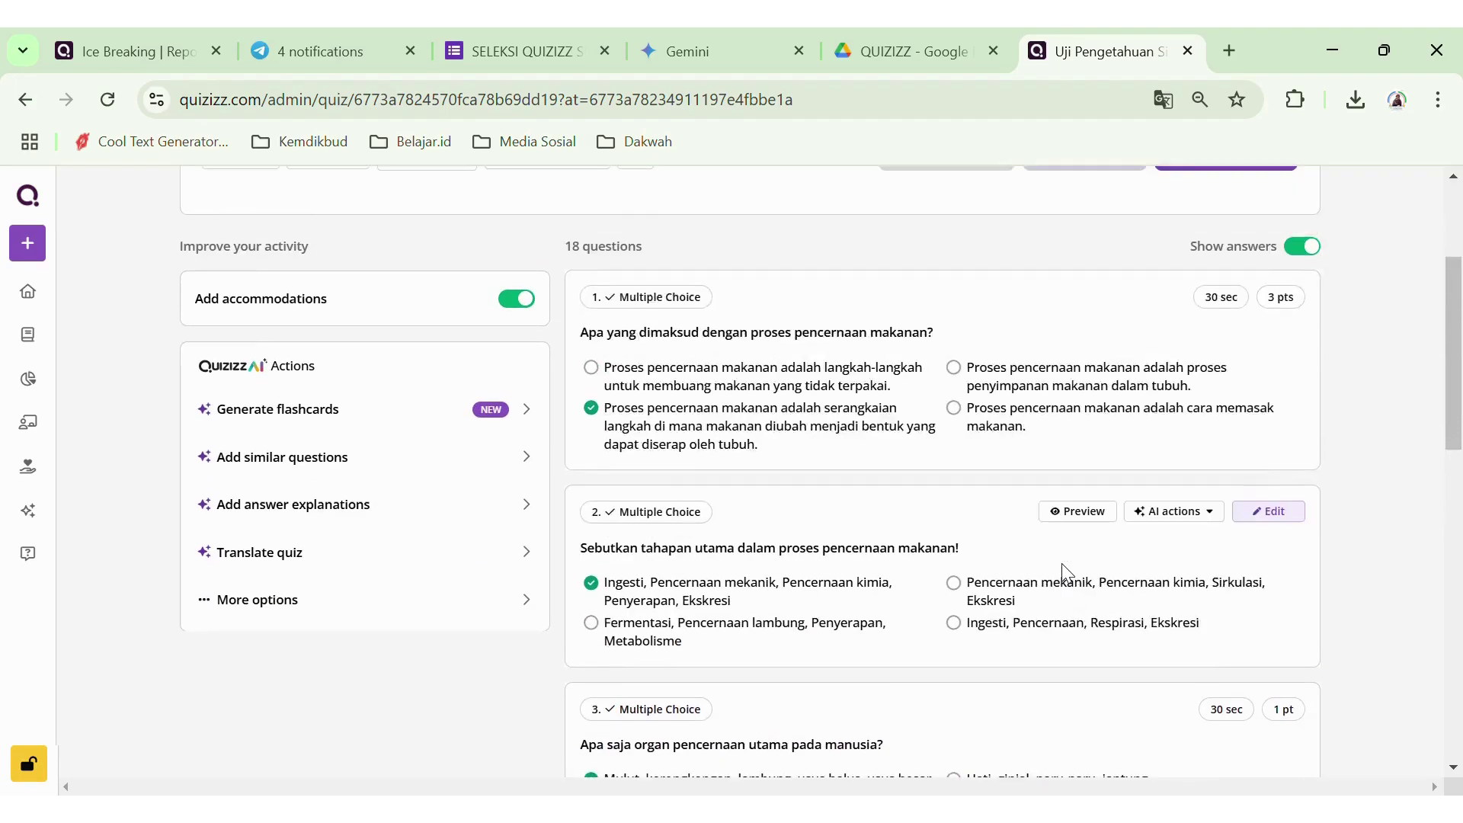
pyautogui.scroll(3, 1065, 573)
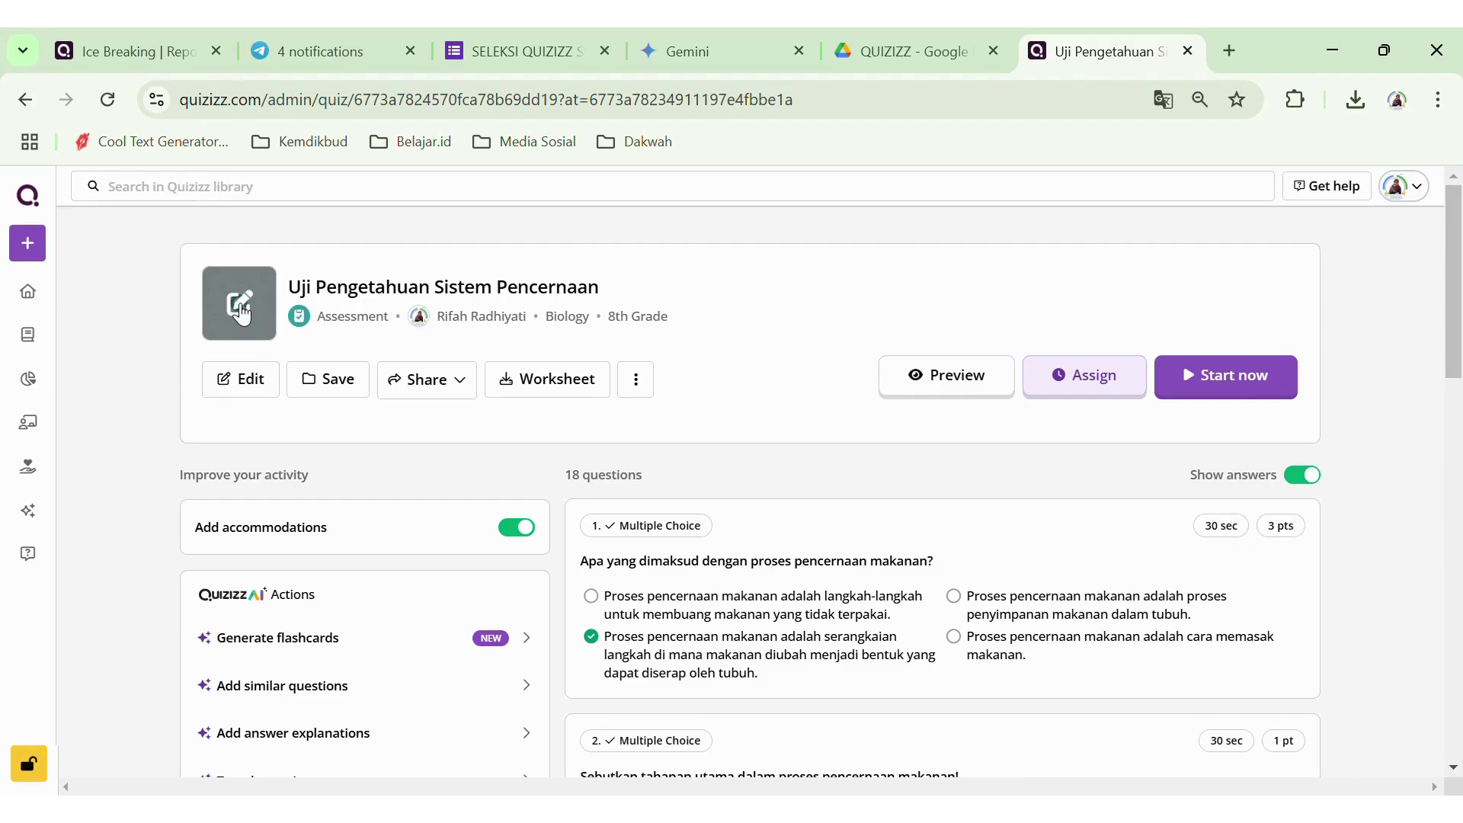
# - Search cover images for "sistem pencernaan", insert the labelled human torso diagram as the quiz's cover, and save the activity settings
pyautogui.click(243, 312)
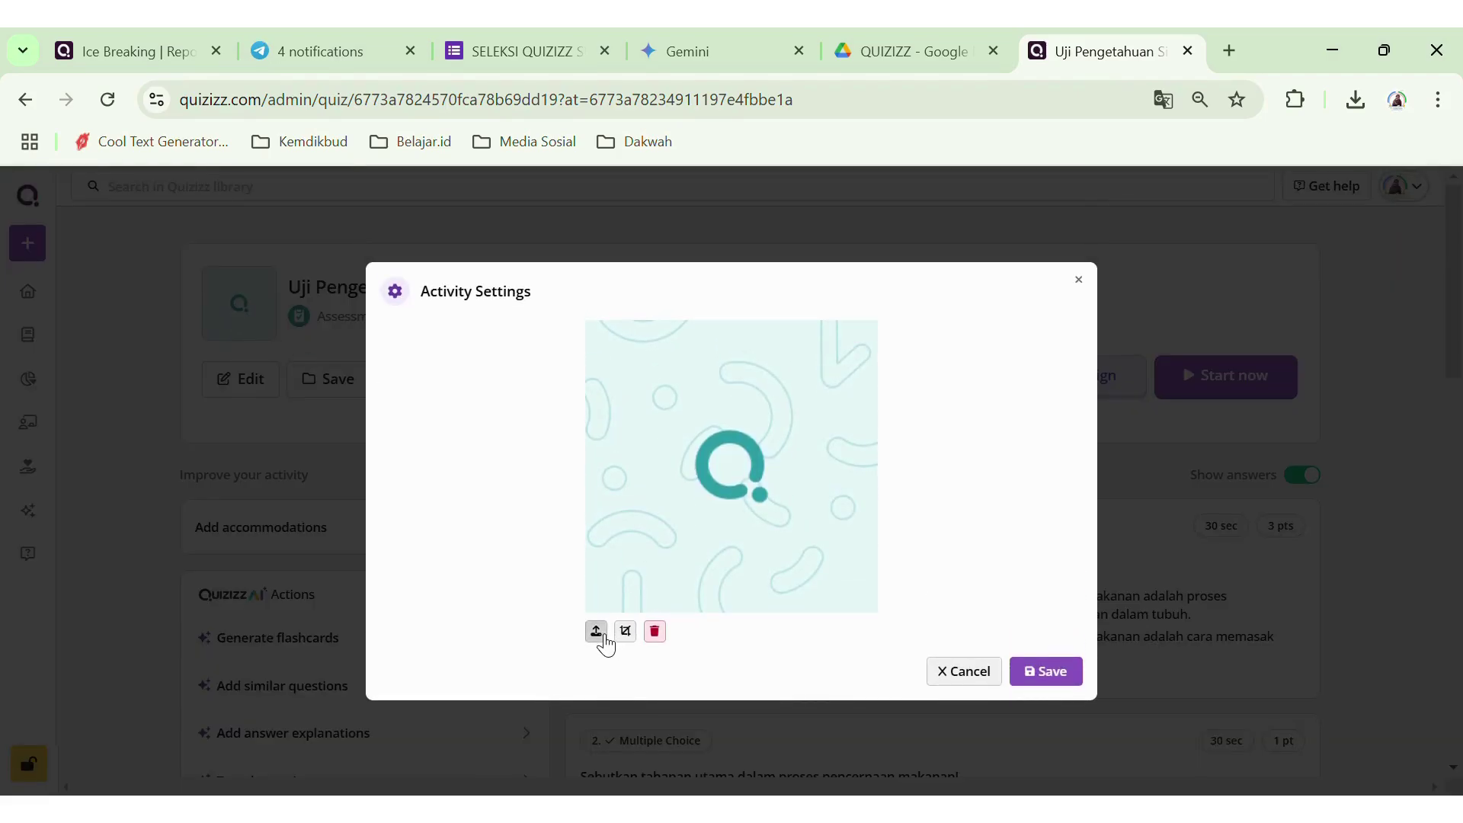
pyautogui.click(597, 634)
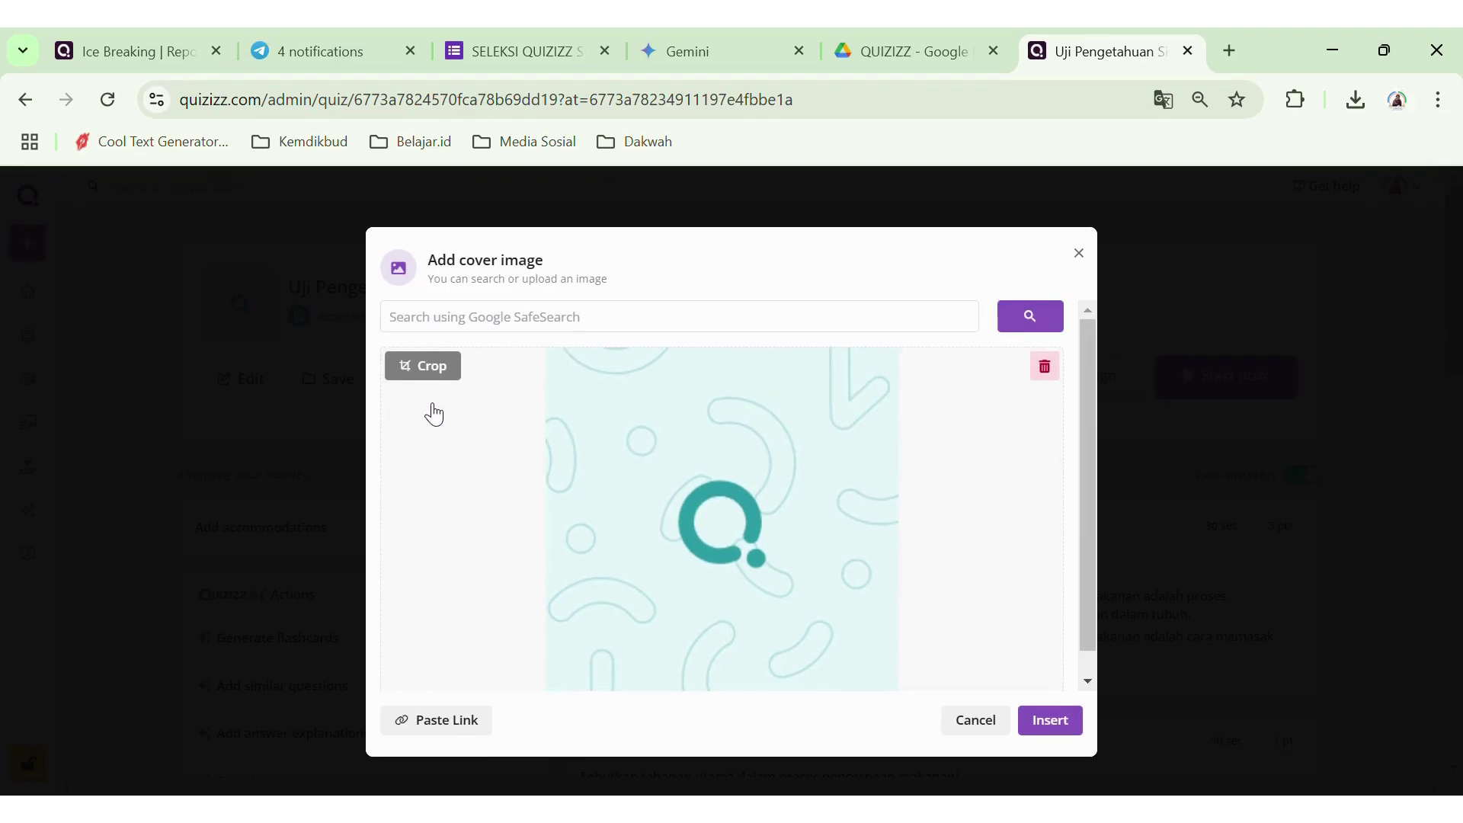
pyautogui.click(547, 334)
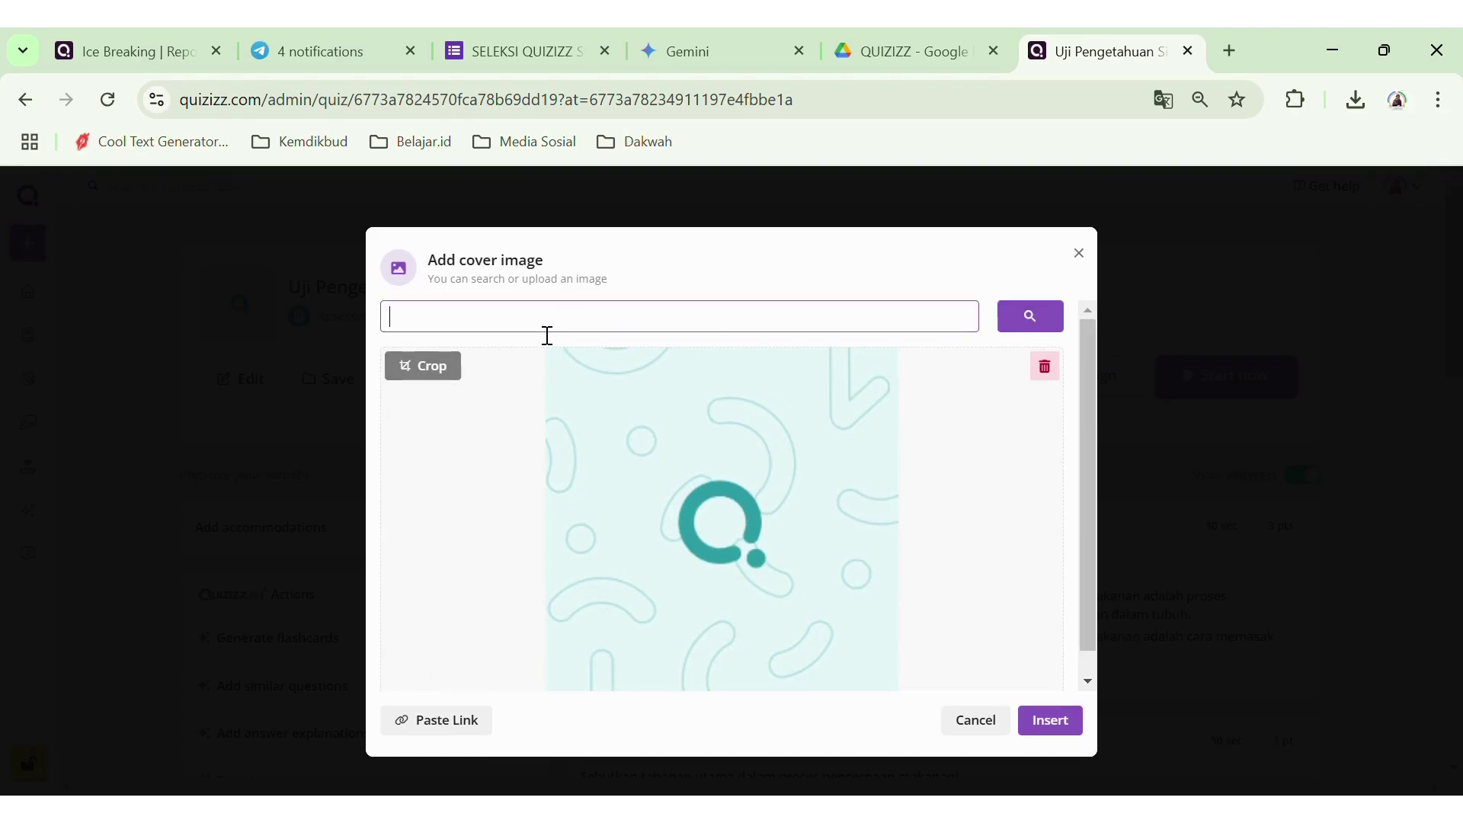
pyautogui.write('sistem pencernaan')
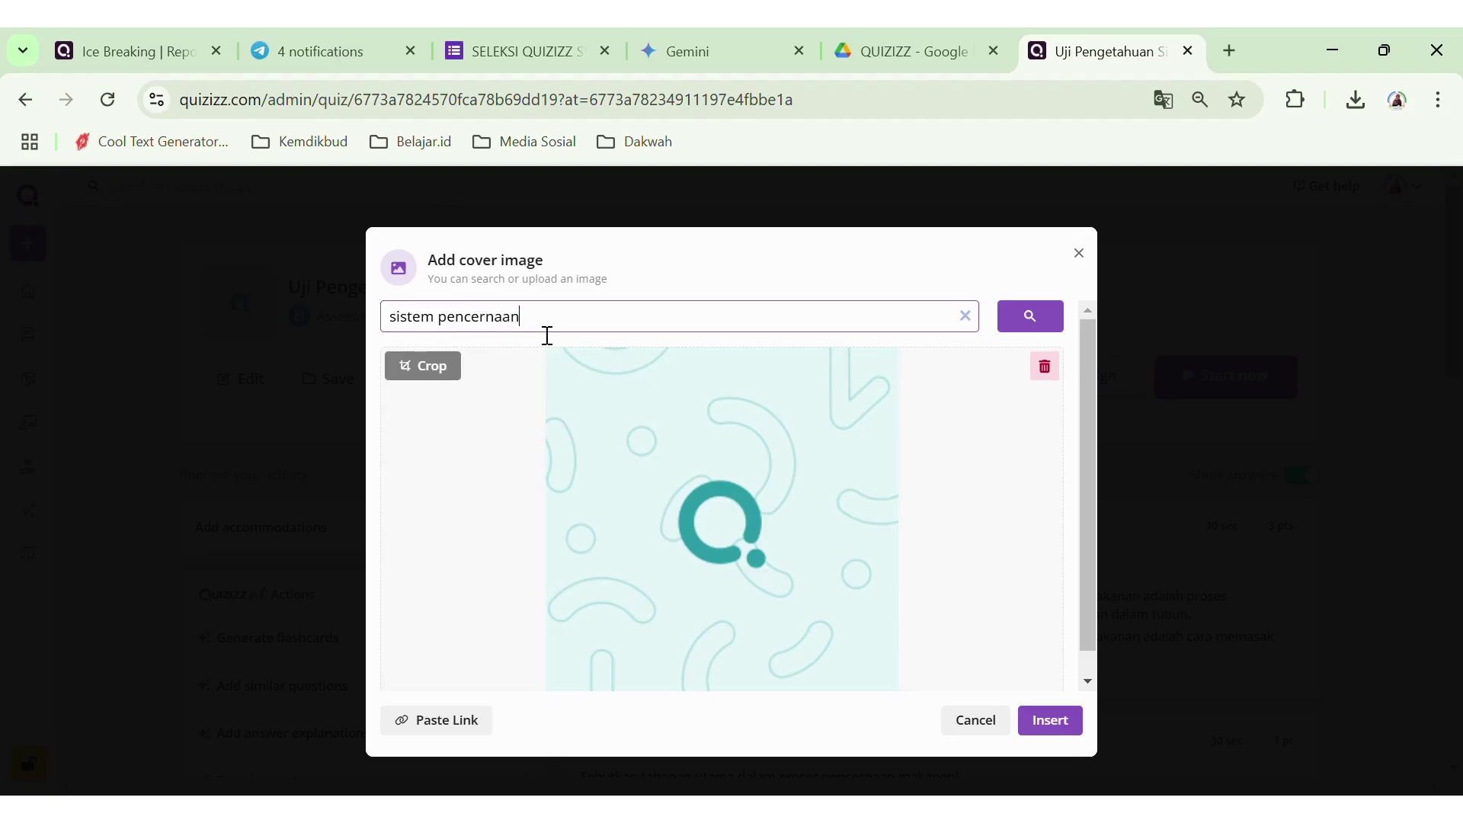
pyautogui.press('Return')
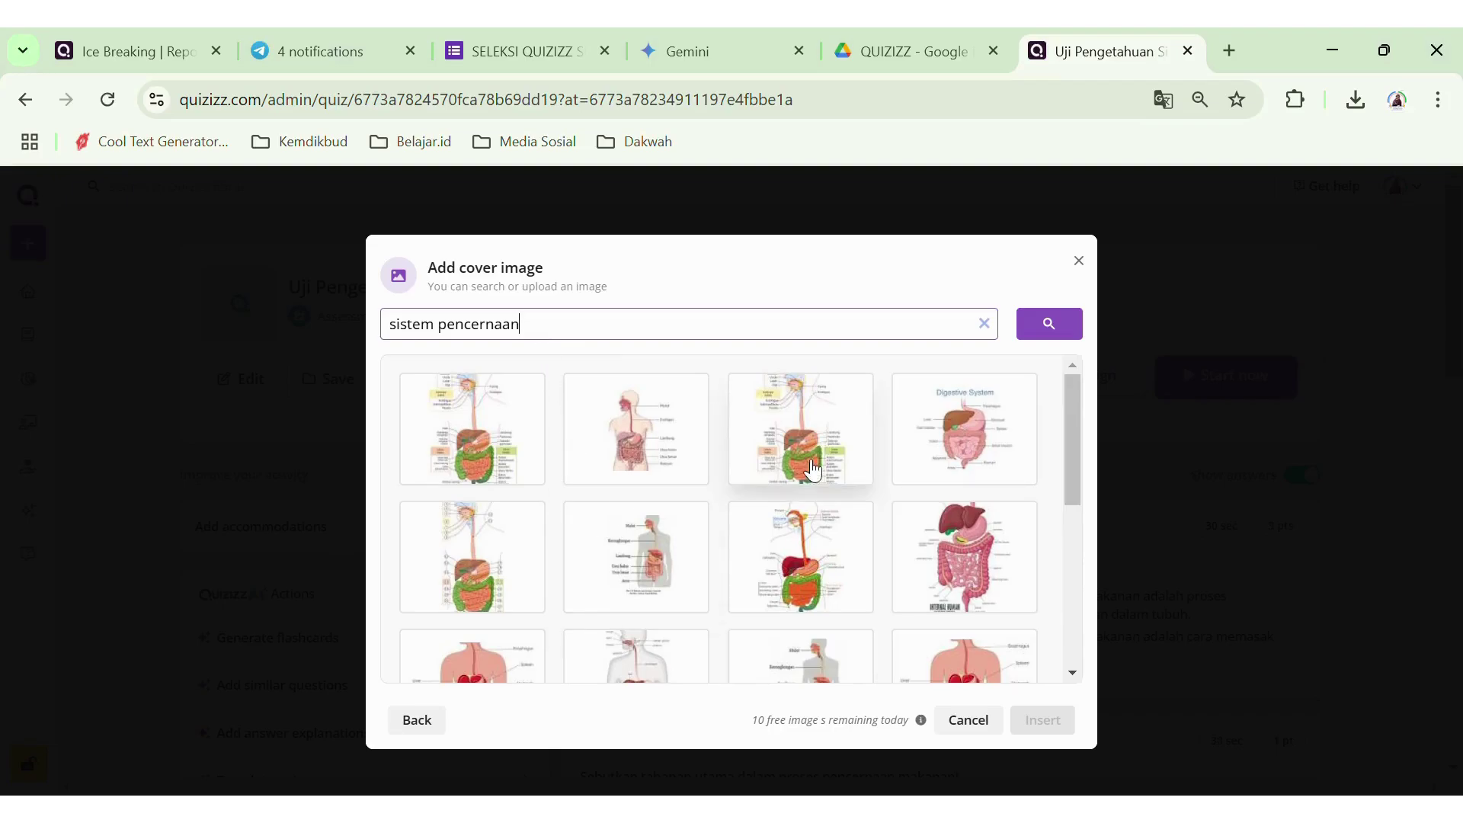
pyautogui.click(624, 455)
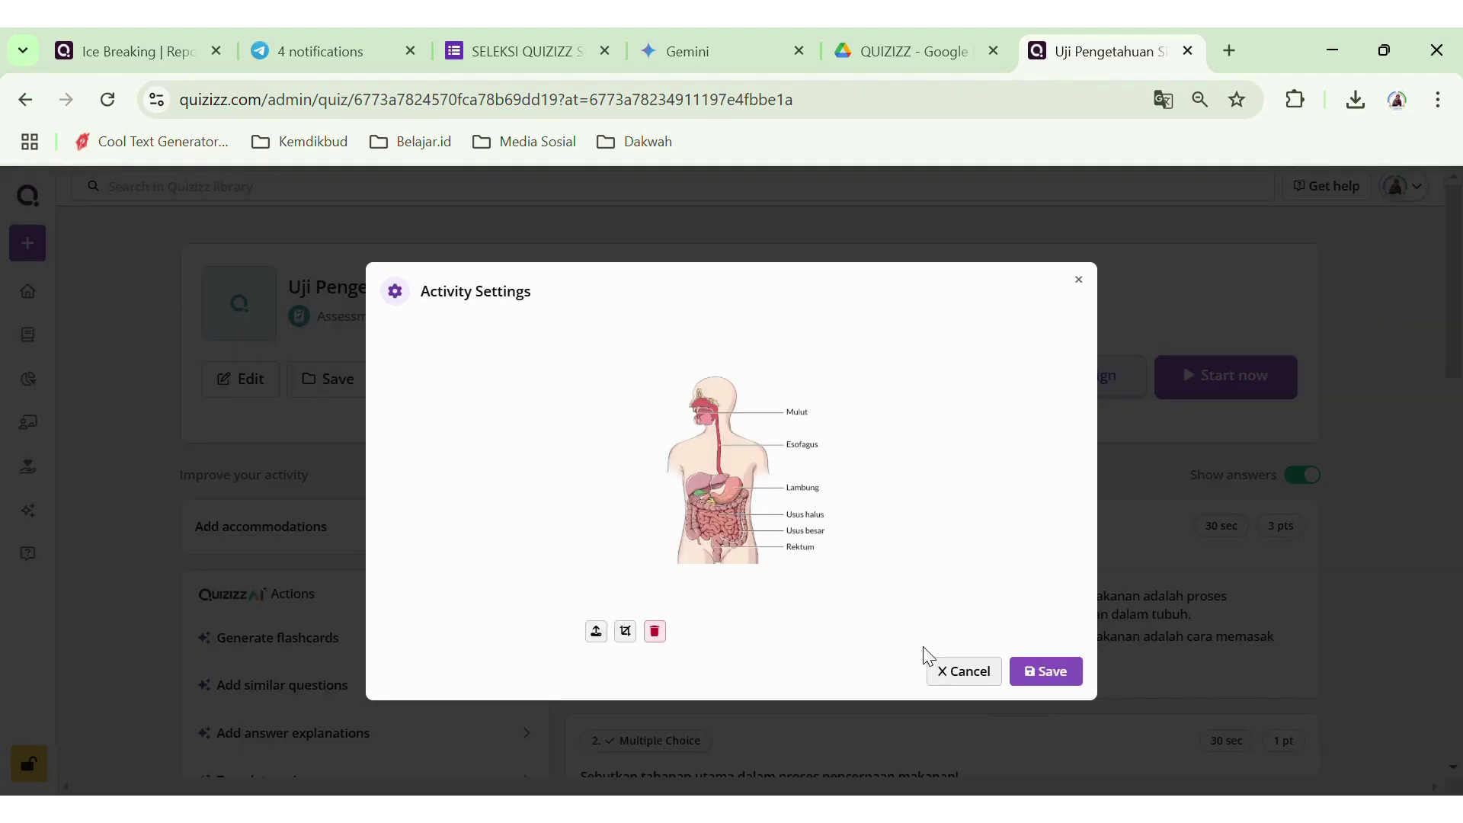
pyautogui.click(1038, 671)
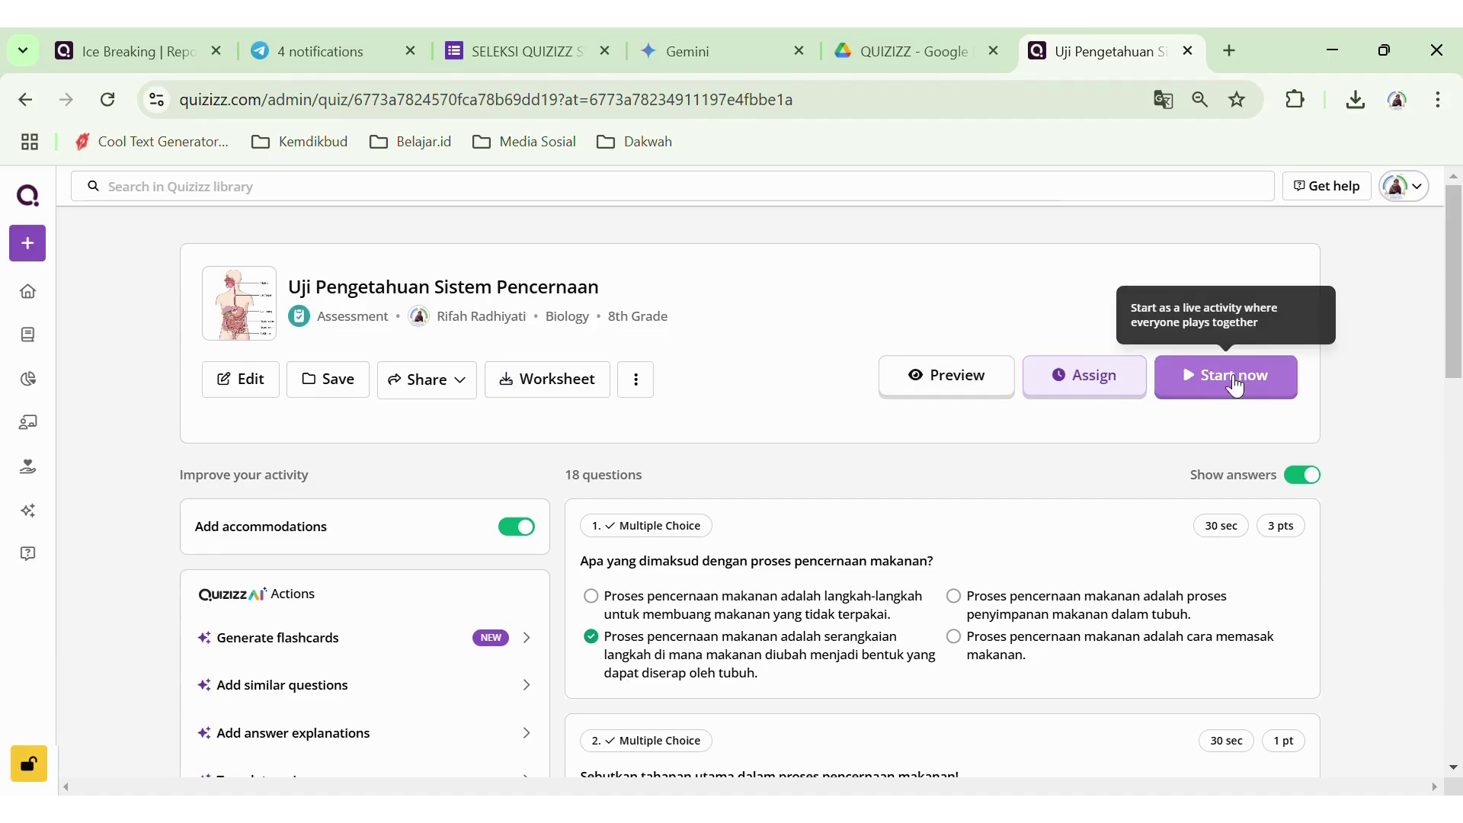
# - Set up a live session of the quiz, continue past accommodations without assigning any, and review the Test Mode settings
pyautogui.click(1239, 394)
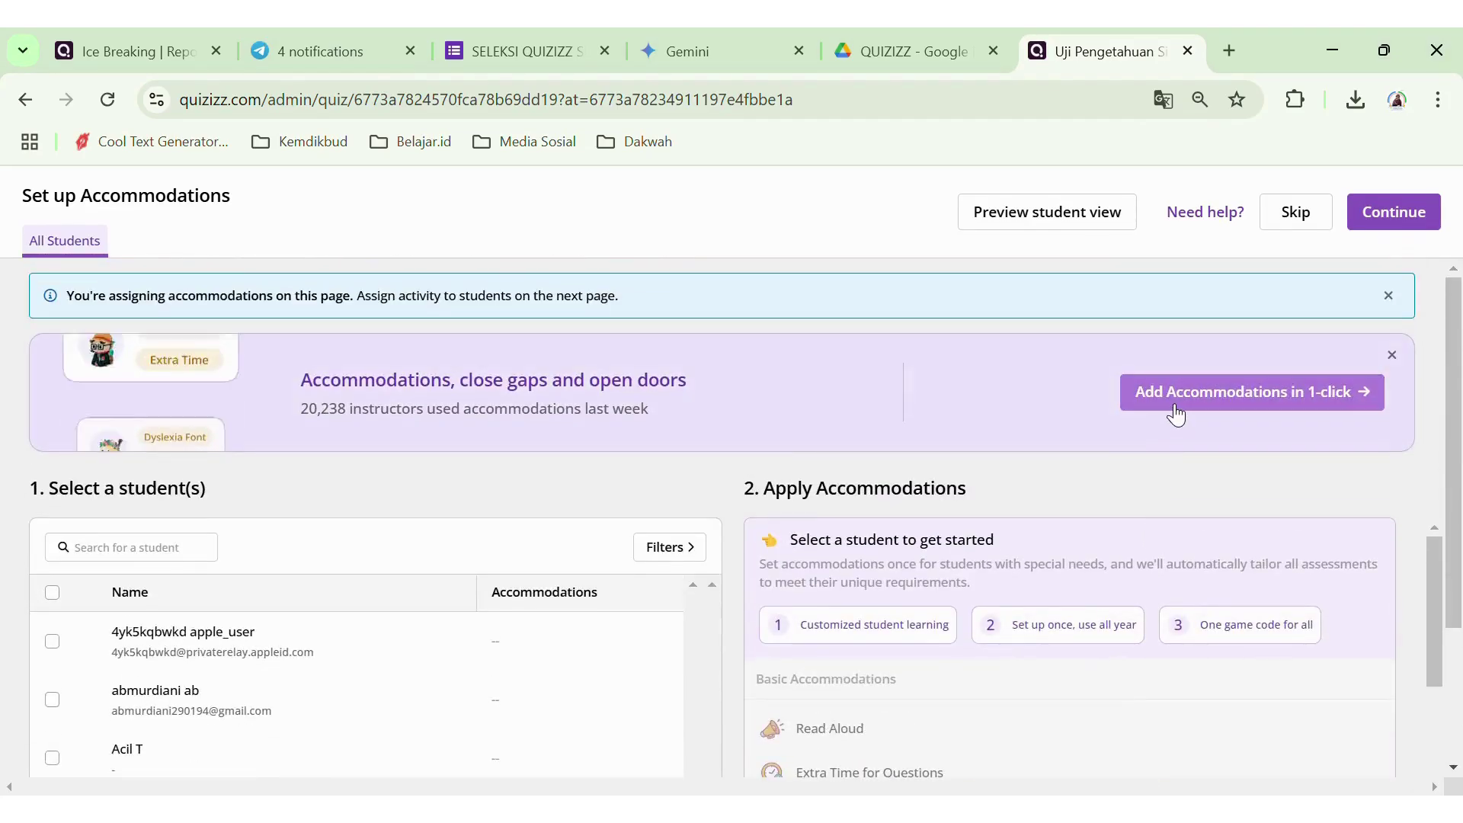
pyautogui.click(1389, 218)
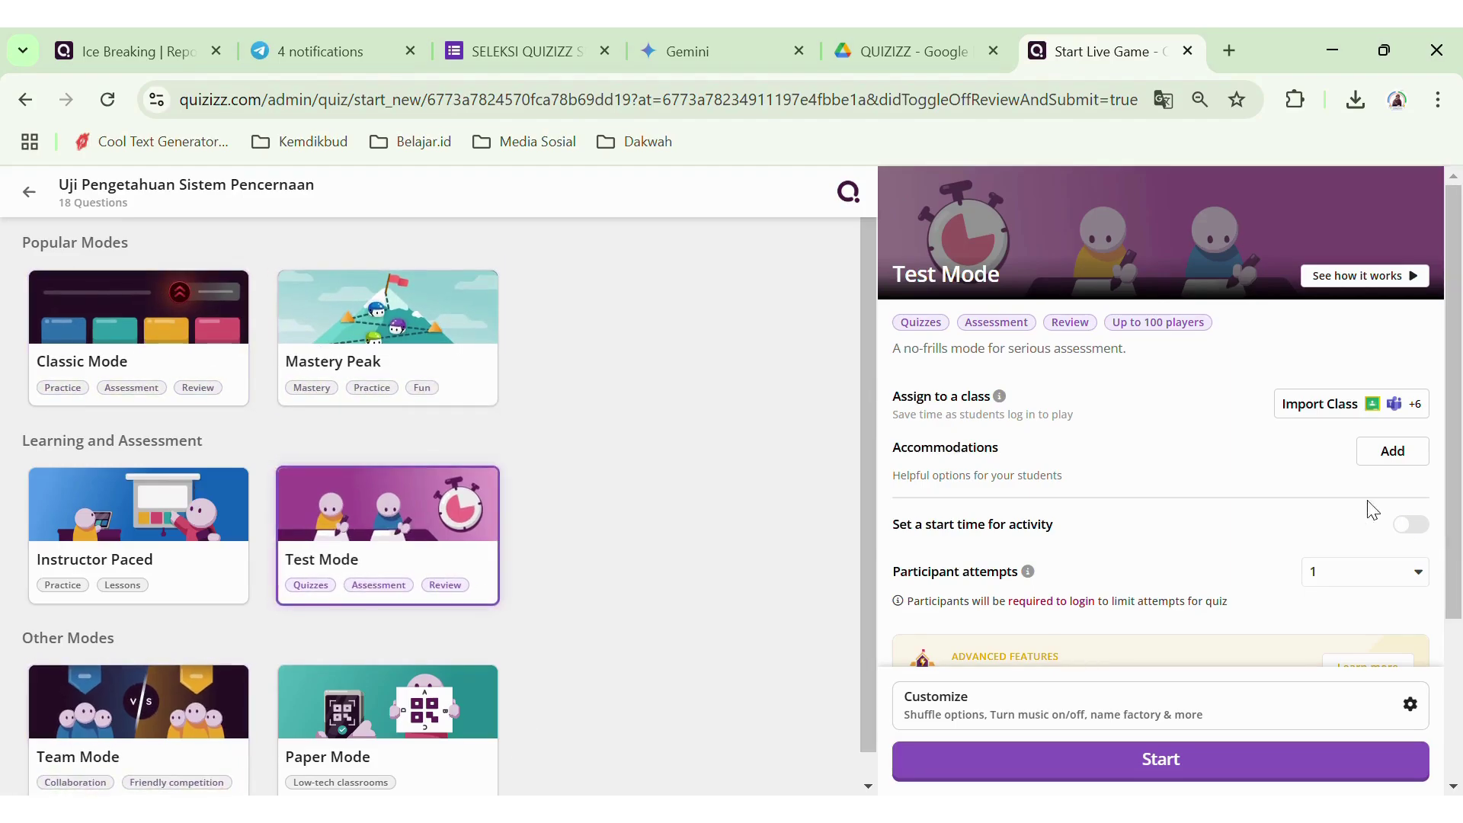
pyautogui.scroll(-3, 1214, 453)
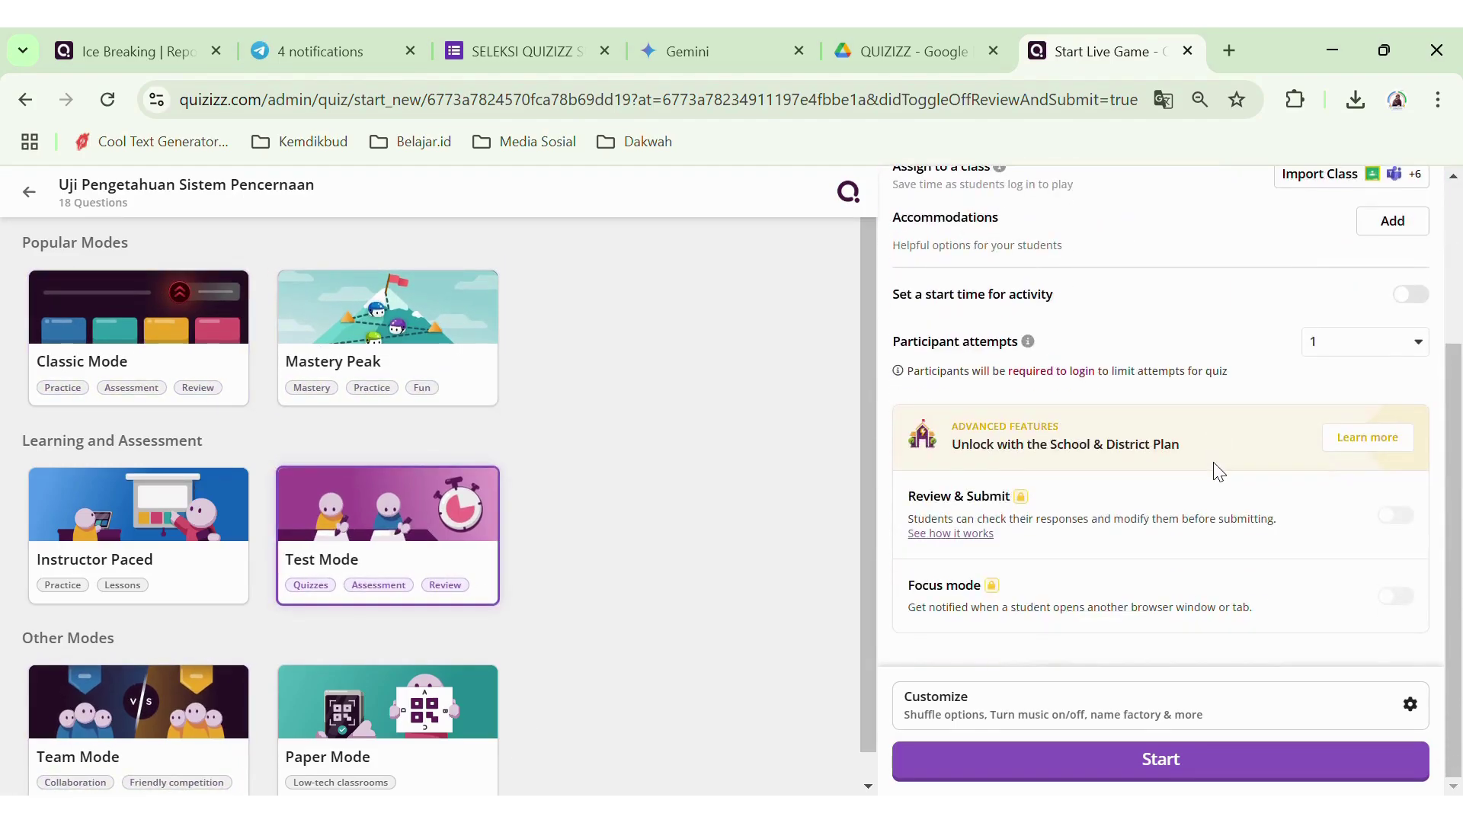
pyautogui.scroll(1, 1216, 468)
pyautogui.scroll(3, 1217, 469)
pyautogui.scroll(-4, 1212, 503)
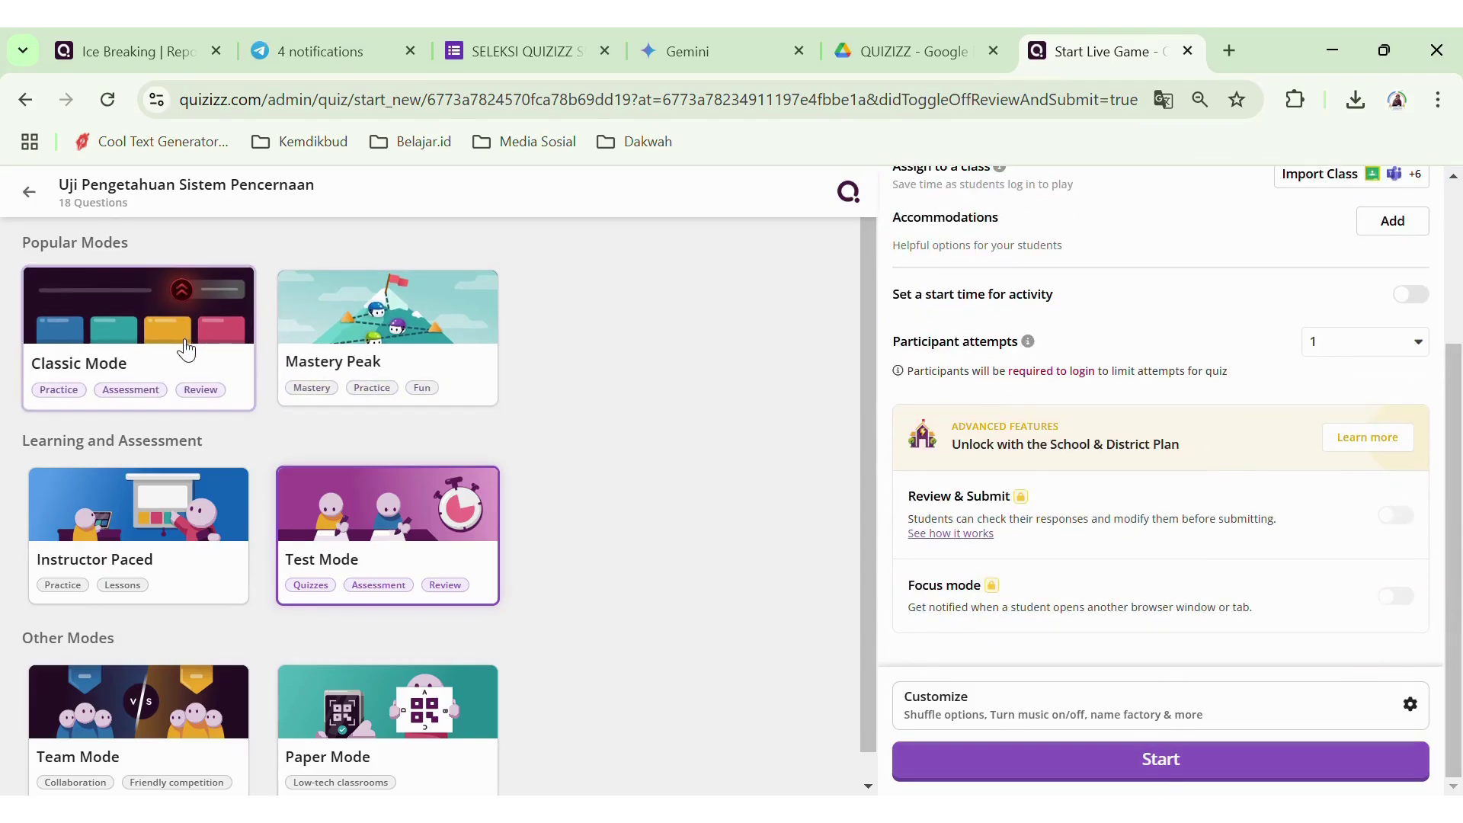
# - Choose Classic Mode, limit participant attempts to 1, and turn off Redemption questions and Strike and Shield
pyautogui.click(186, 347)
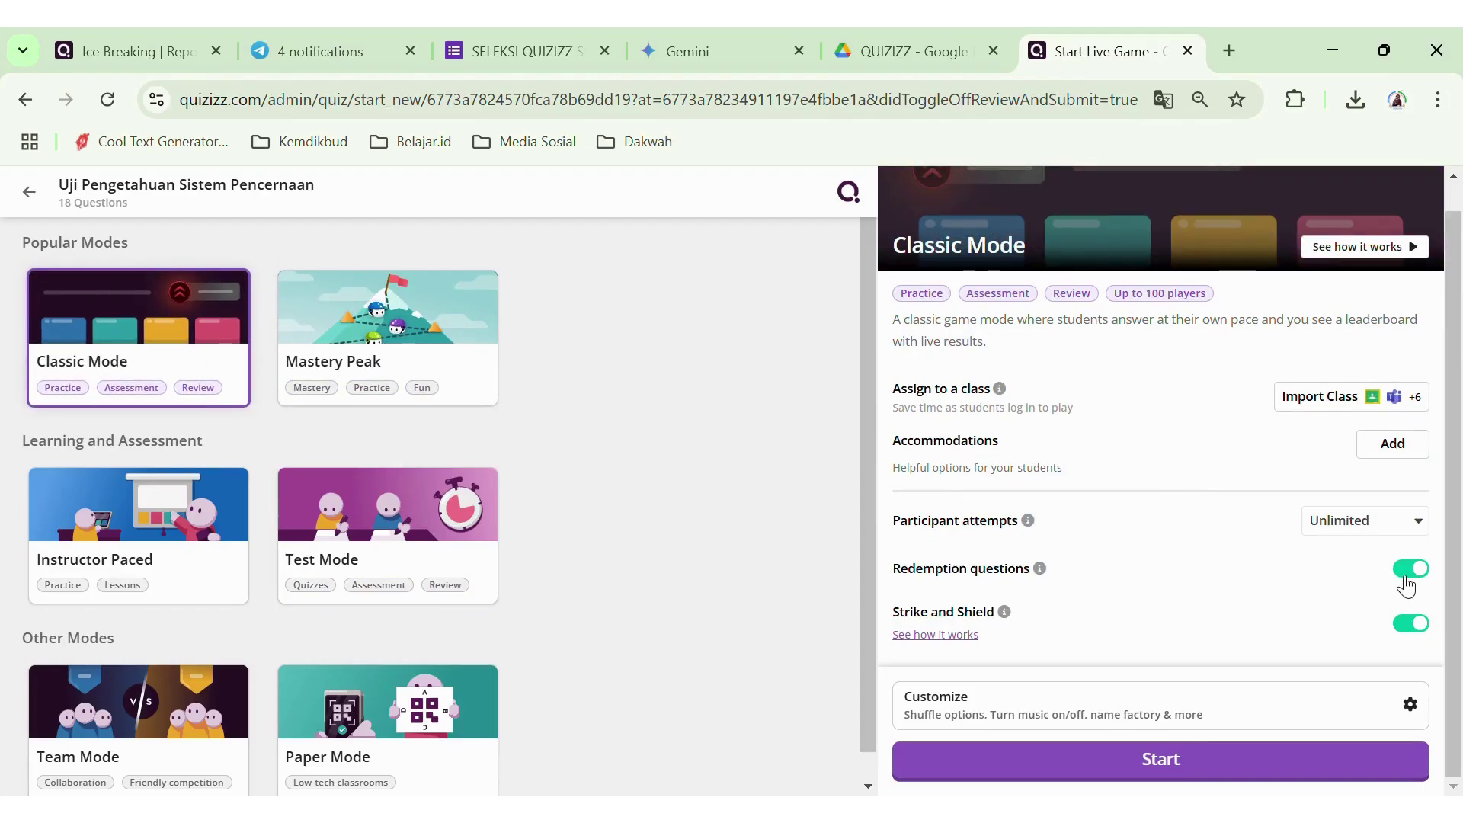
pyautogui.click(1385, 530)
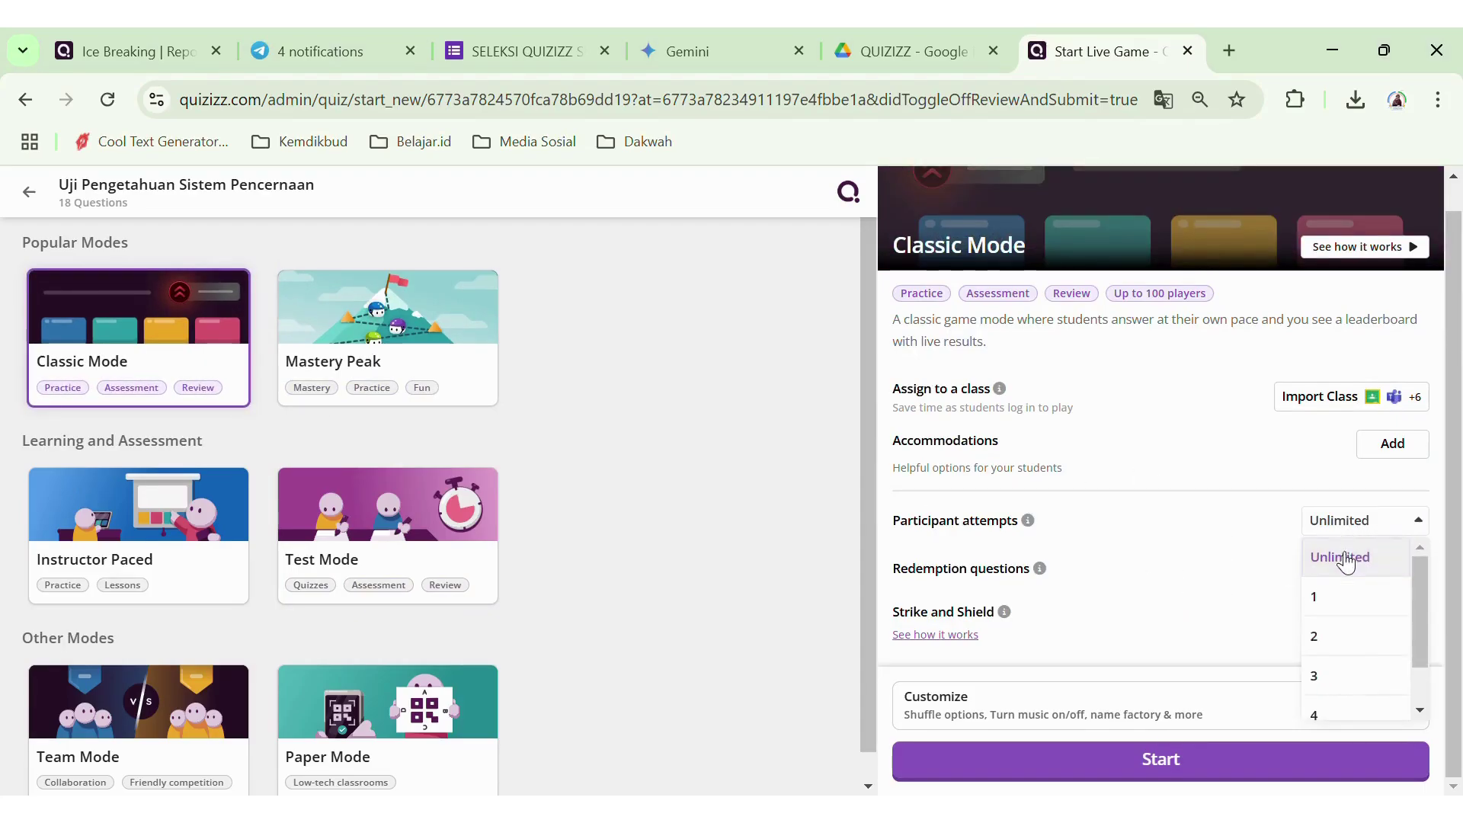
pyautogui.click(1333, 594)
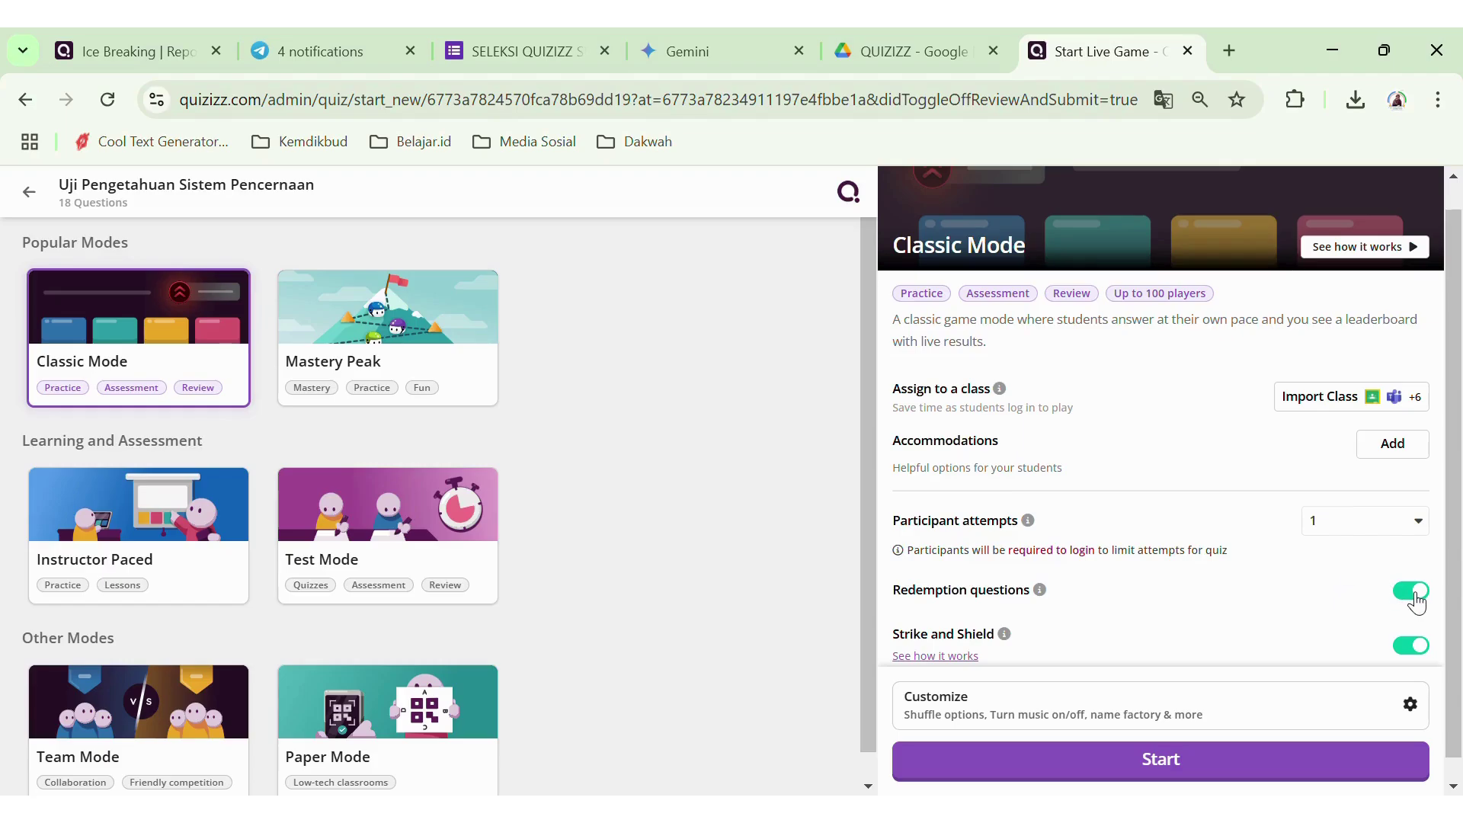
pyautogui.click(1417, 603)
pyautogui.click(1414, 648)
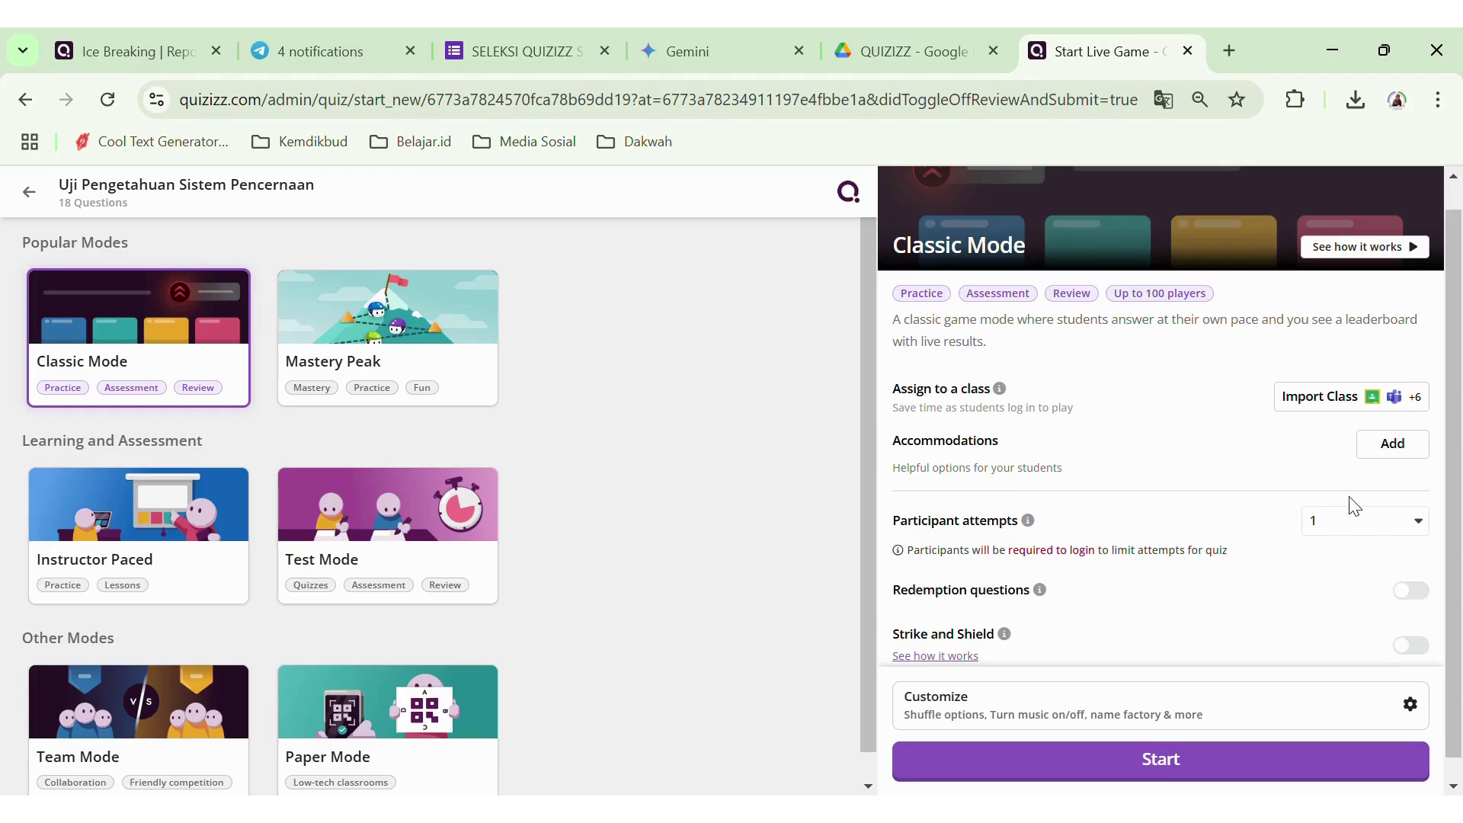
# - Launch the Classic Mode session and enlarge the QR code for participants to join
pyautogui.scroll(-1, 1352, 506)
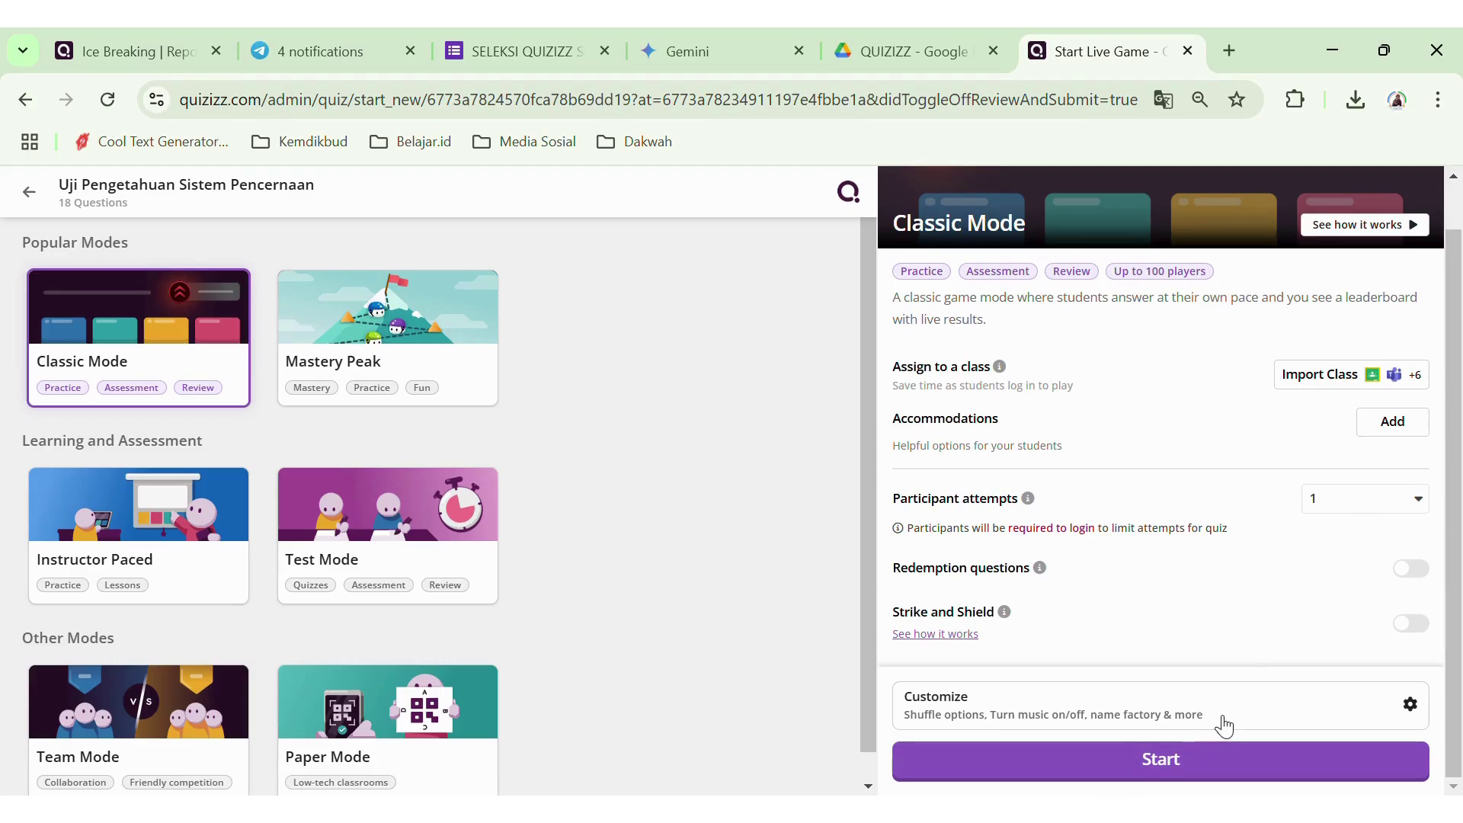
pyautogui.click(1188, 761)
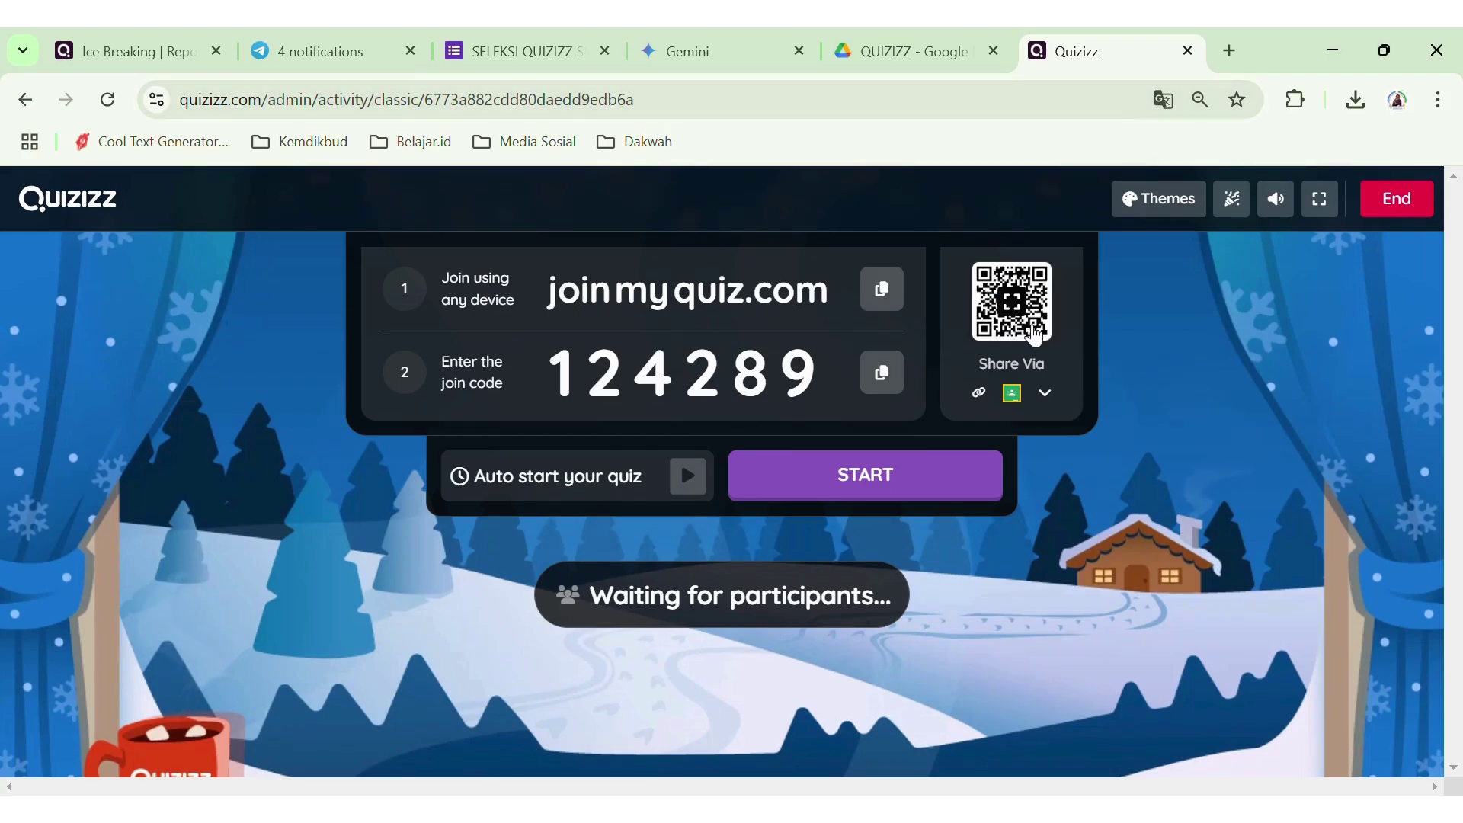
pyautogui.click(1033, 334)
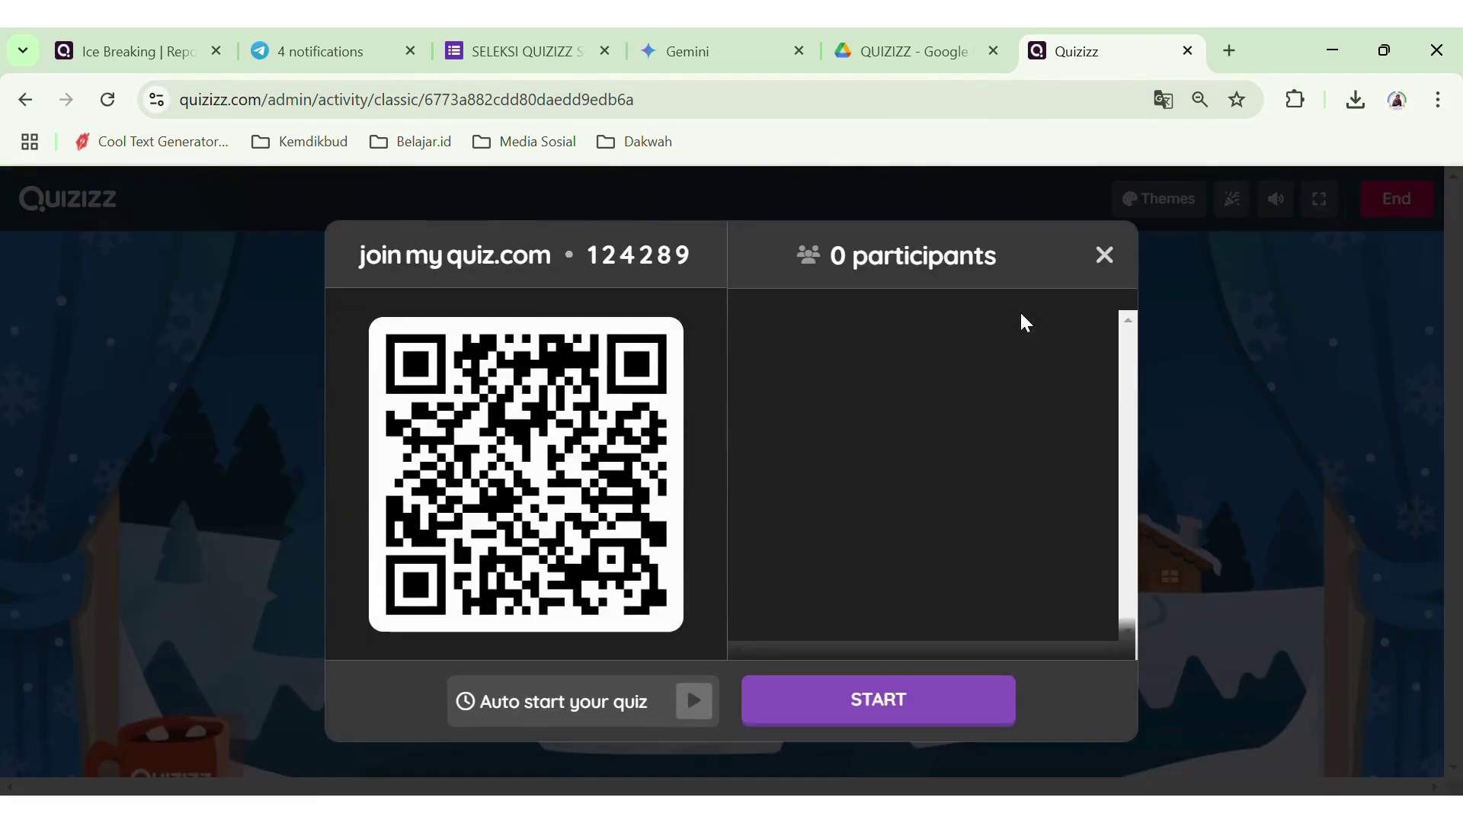